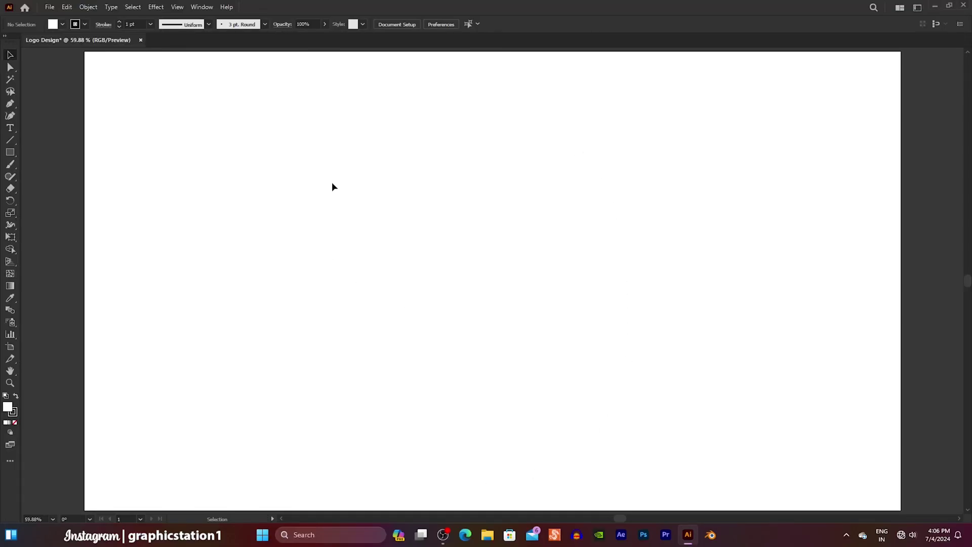
- Select the Ellipse Tool and set the fill to None
left_click(11, 151)
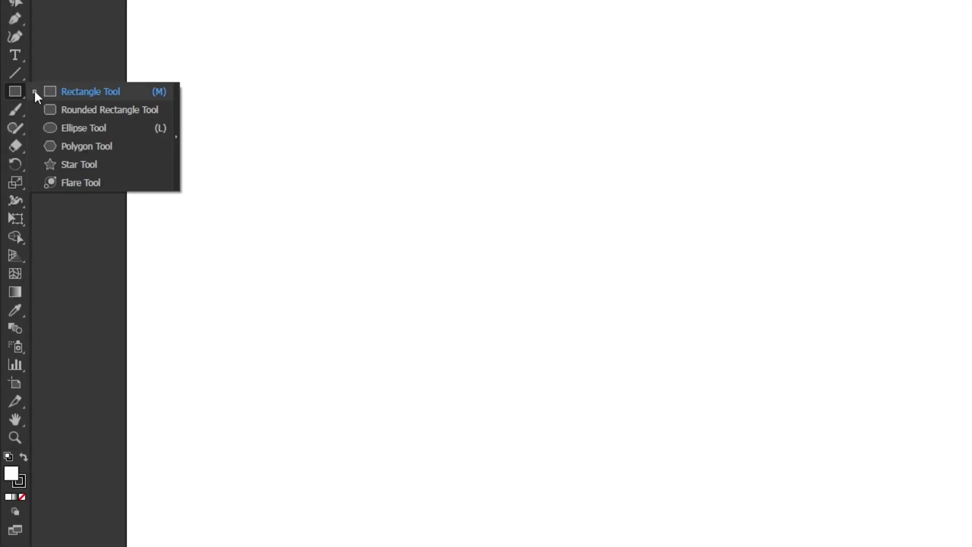
left_click(84, 126)
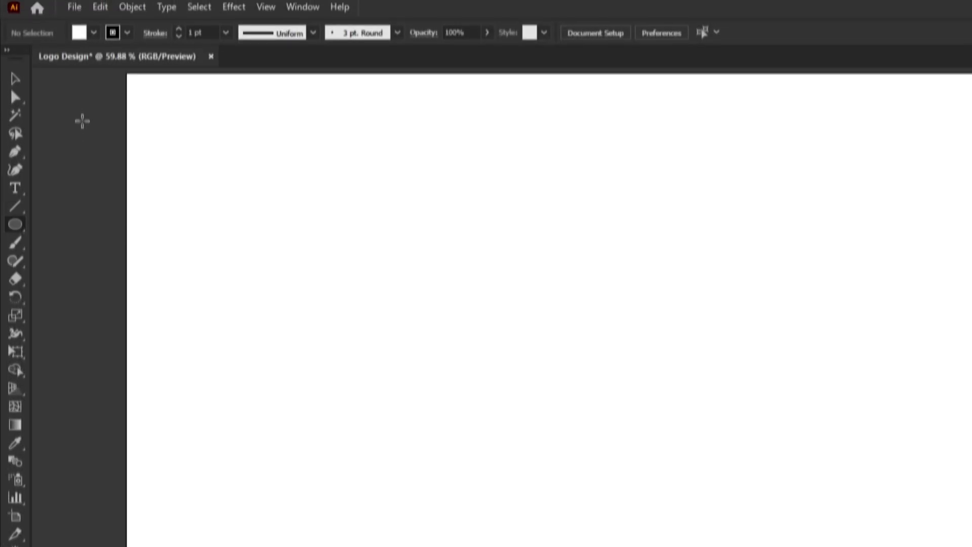
left_click(79, 41)
left_click(11, 64)
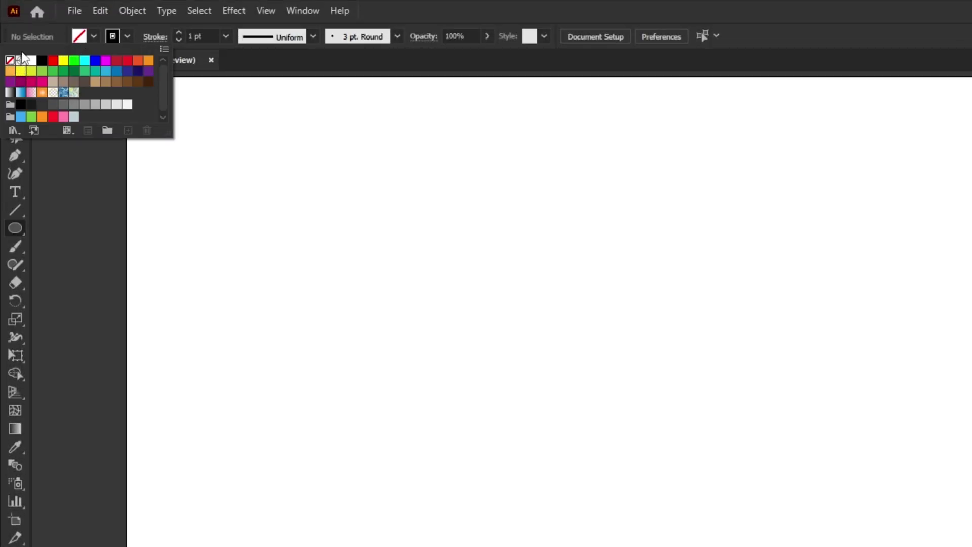
left_click(44, 41)
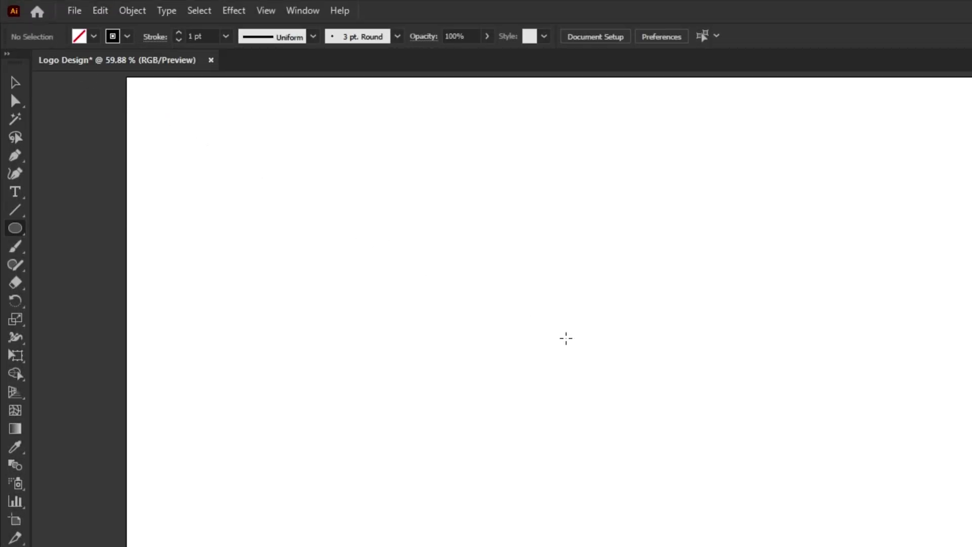
- Create a circle 200 px wide and 200 px high on the artboard
left_click(566, 338)
left_click(480, 256)
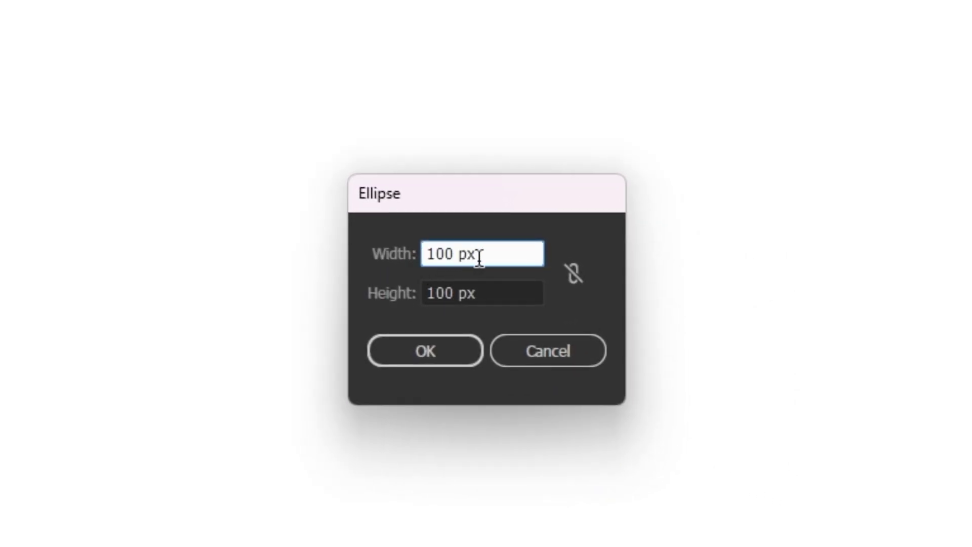
left_click_drag(479, 256, 421, 257)
type("200")
left_click(487, 289)
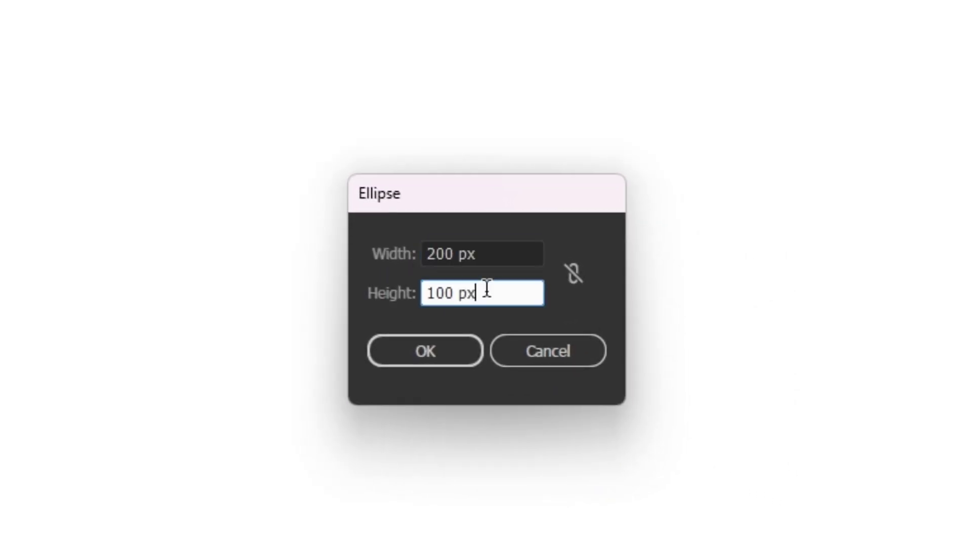
left_click_drag(487, 289, 411, 293)
type("200")
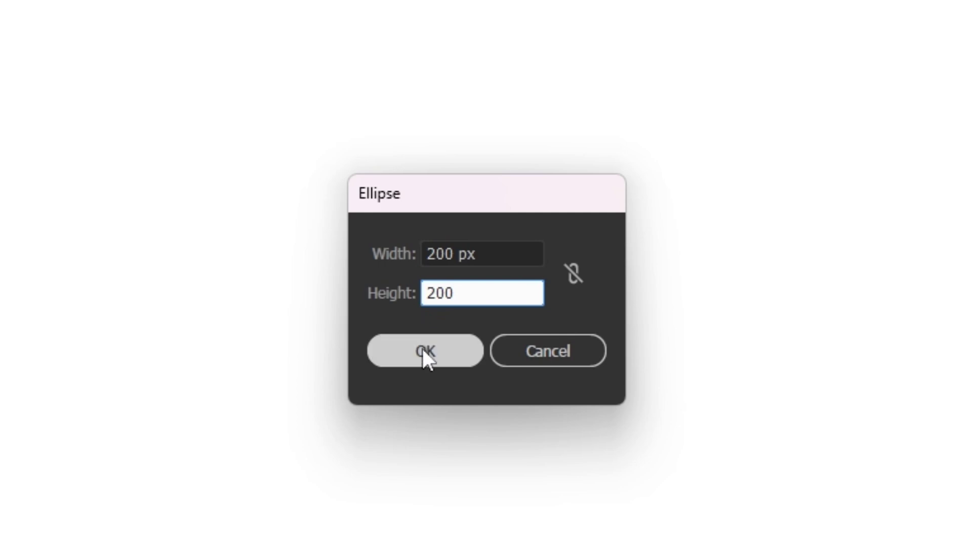
left_click(424, 350)
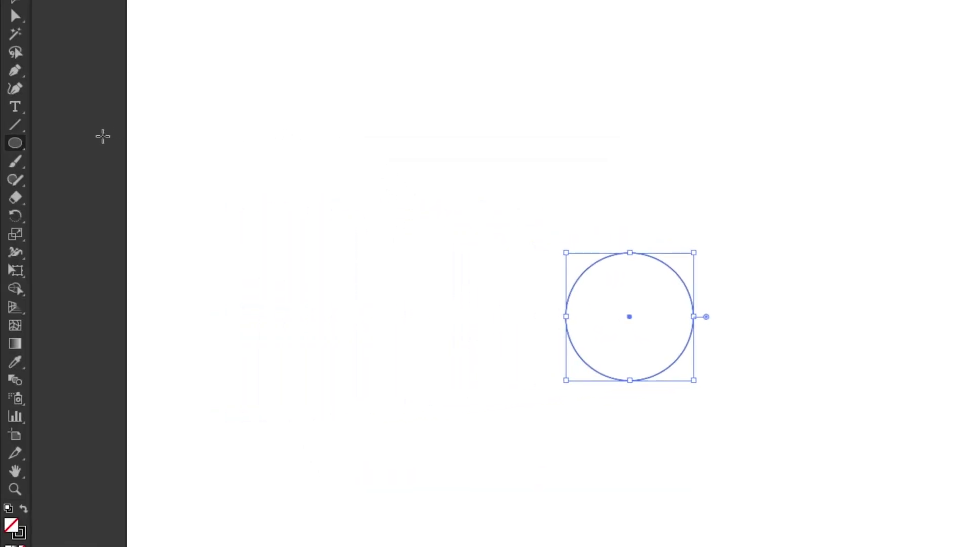
- Draw a 200 × 635 px rectangle and round its corners fully into a pill
left_click(20, 138)
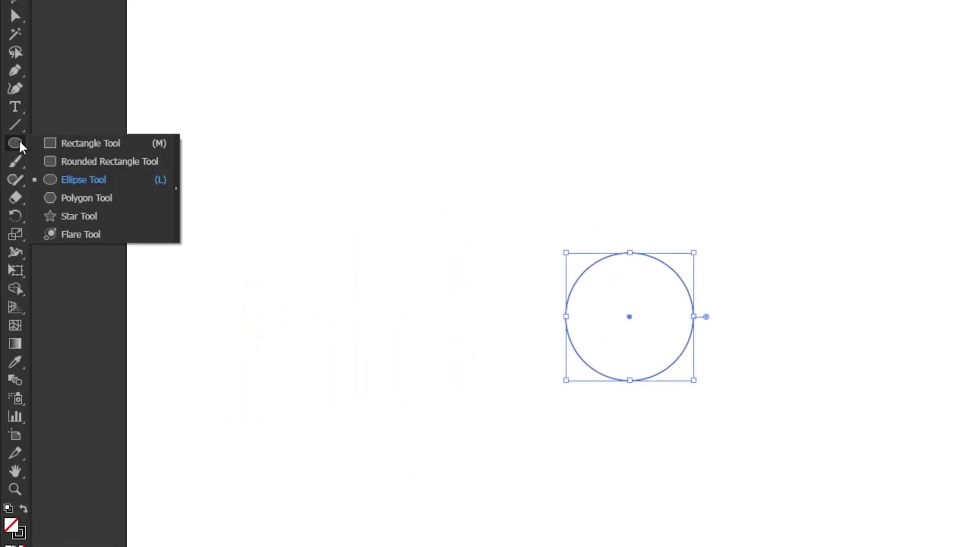
left_click(86, 143)
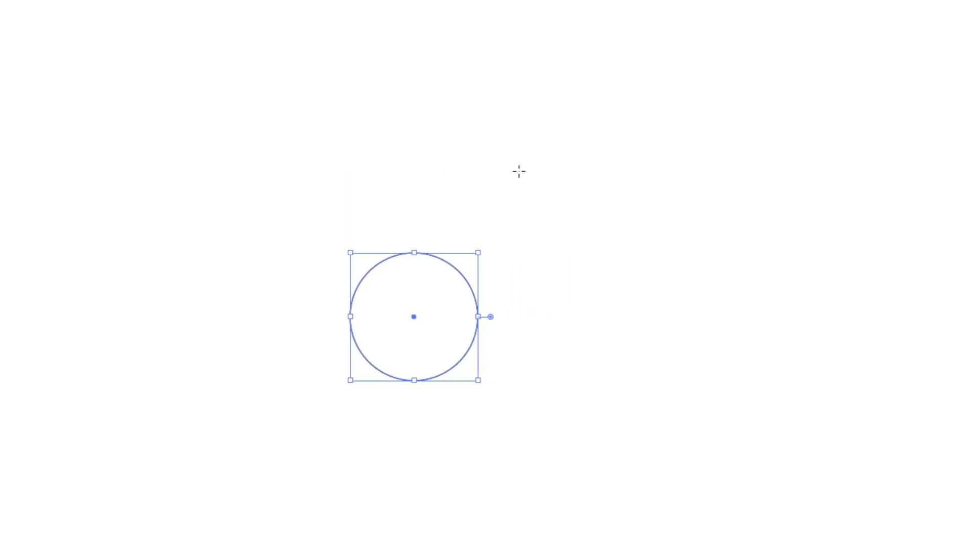
left_click(519, 171)
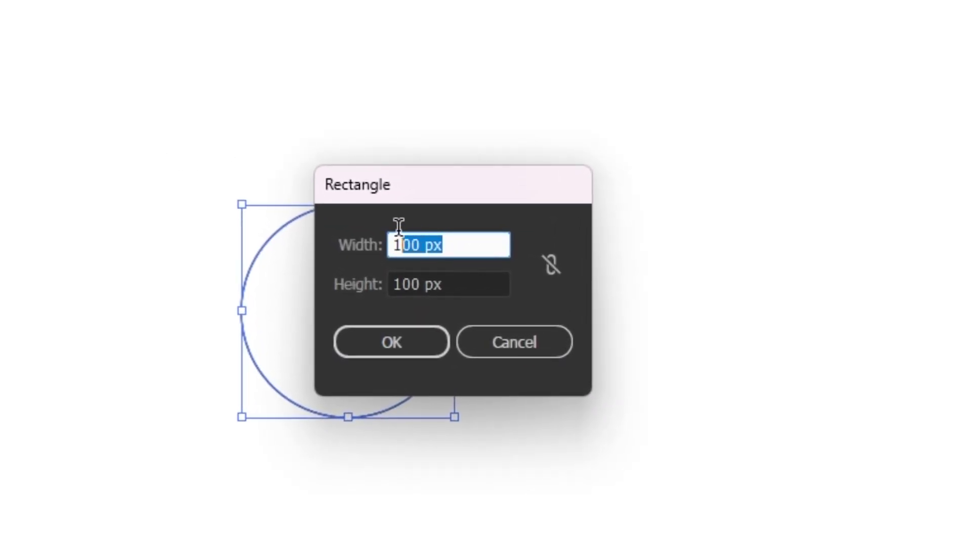
type("200")
left_click(449, 285)
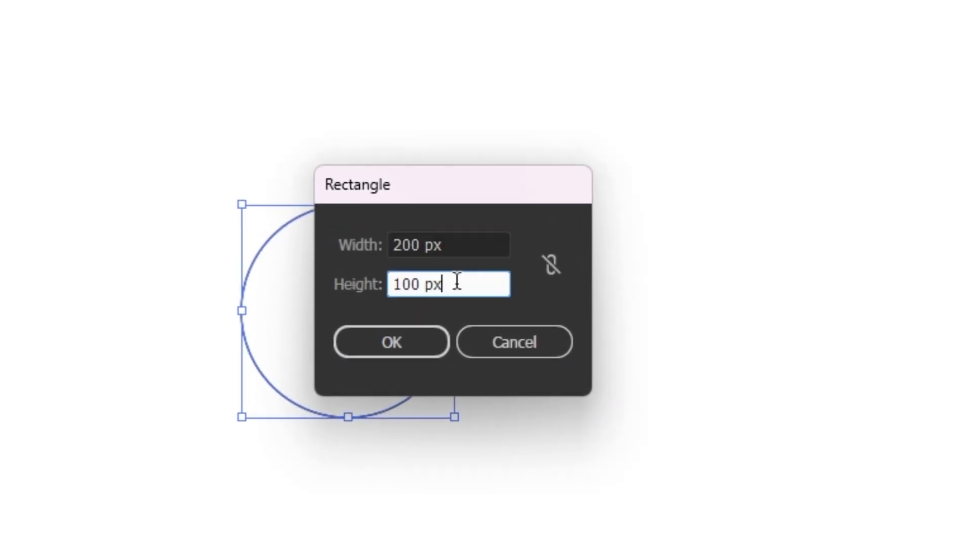
left_click_drag(454, 283, 368, 281)
type("635")
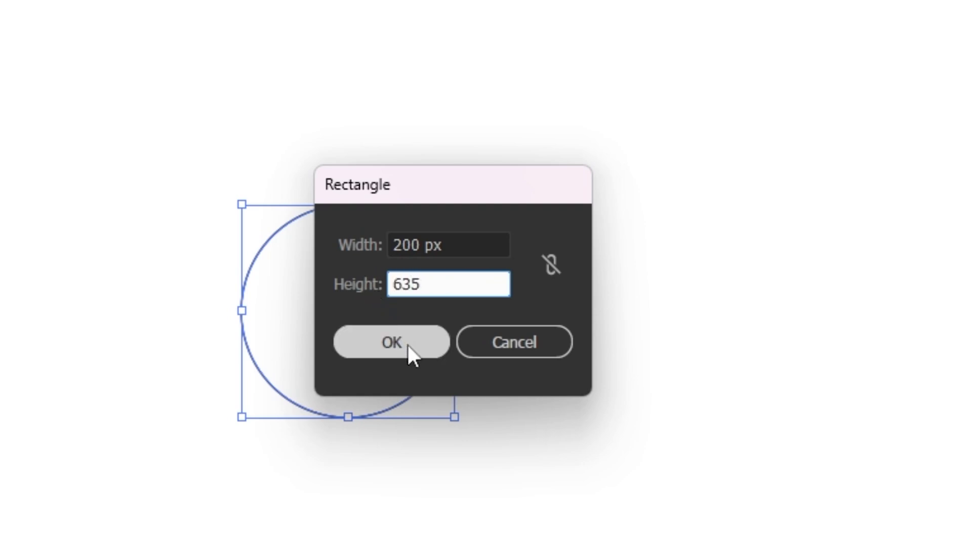
left_click(408, 343)
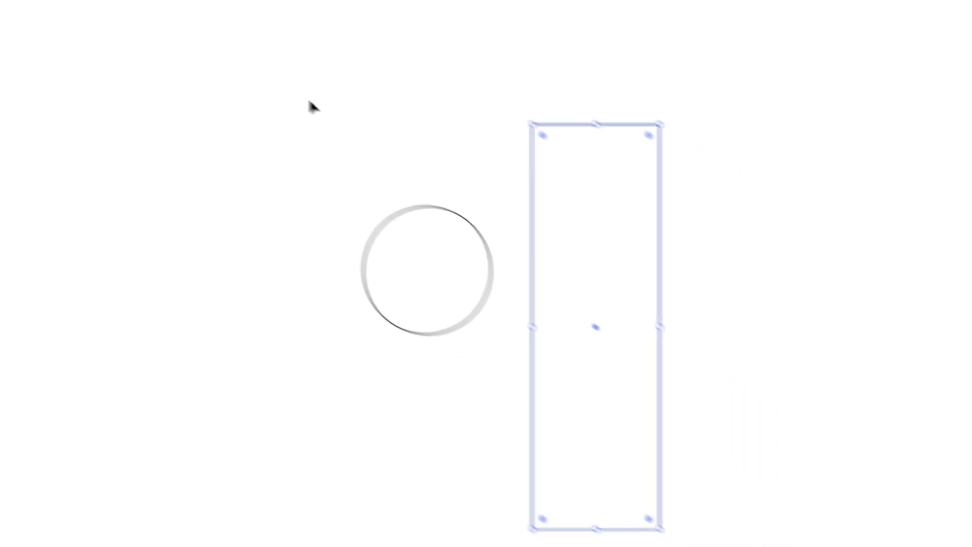
left_click_drag(481, 96, 592, 188)
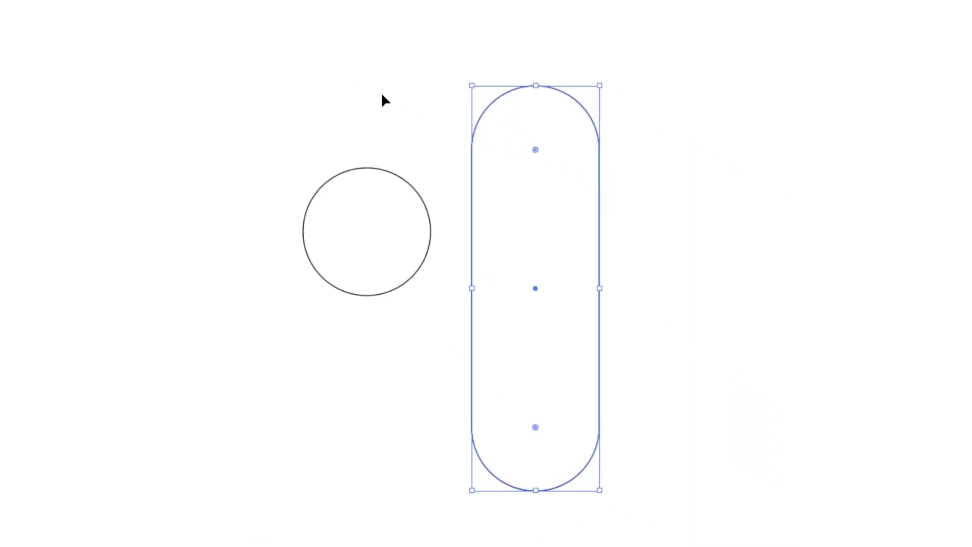
left_click_drag(532, 254, 558, 279)
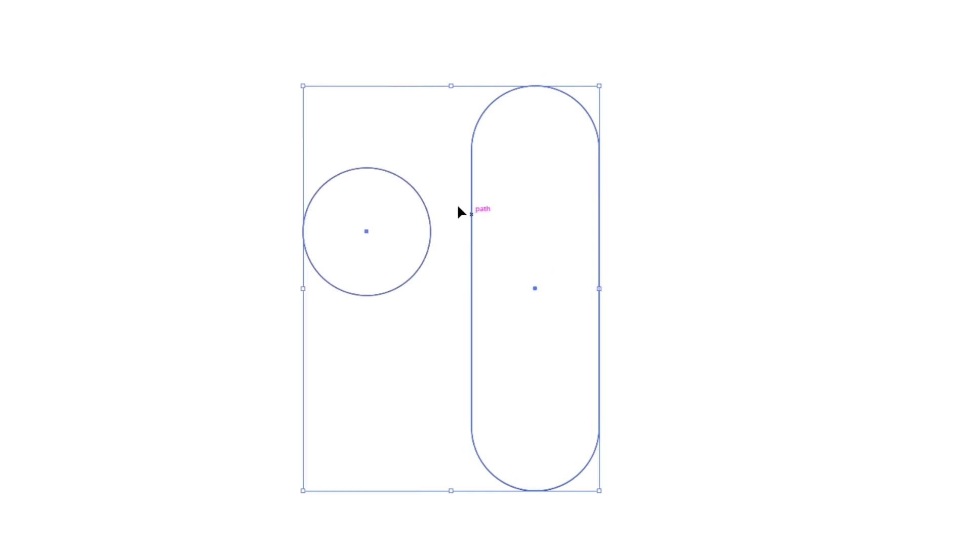
- Using Align To Selection, centre the circle horizontally on the pill and align their bottoms
left_click(41, 9)
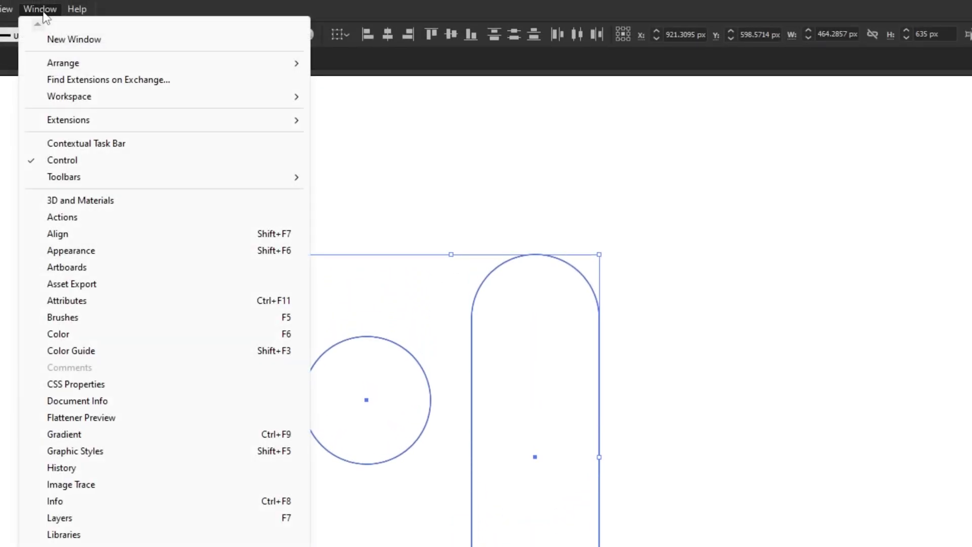
left_click(66, 233)
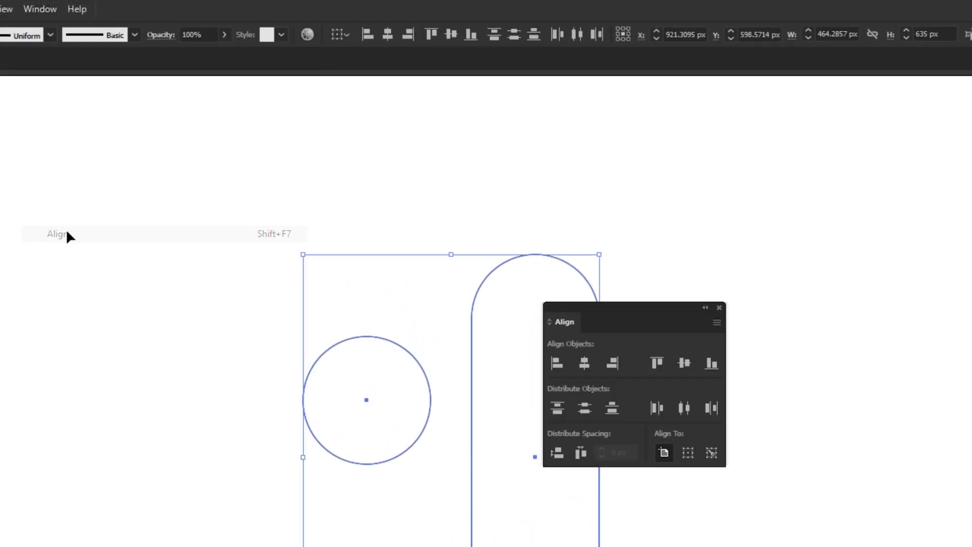
left_click_drag(624, 114, 724, 112)
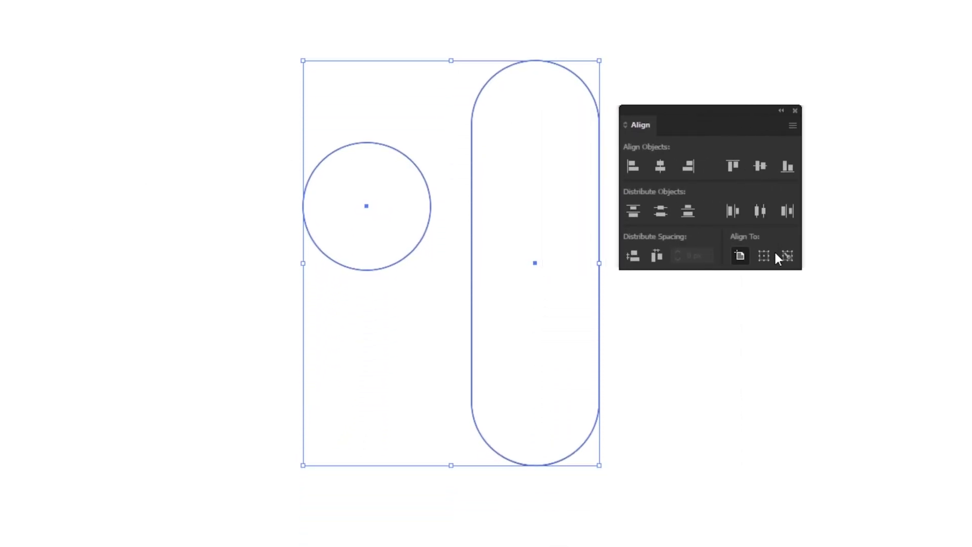
left_click(770, 256)
left_click(660, 170)
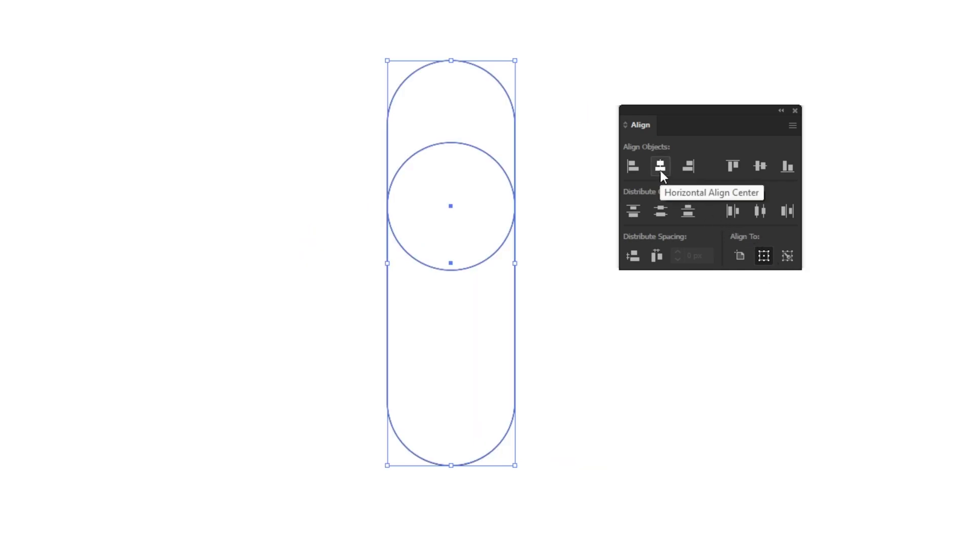
left_click(785, 169)
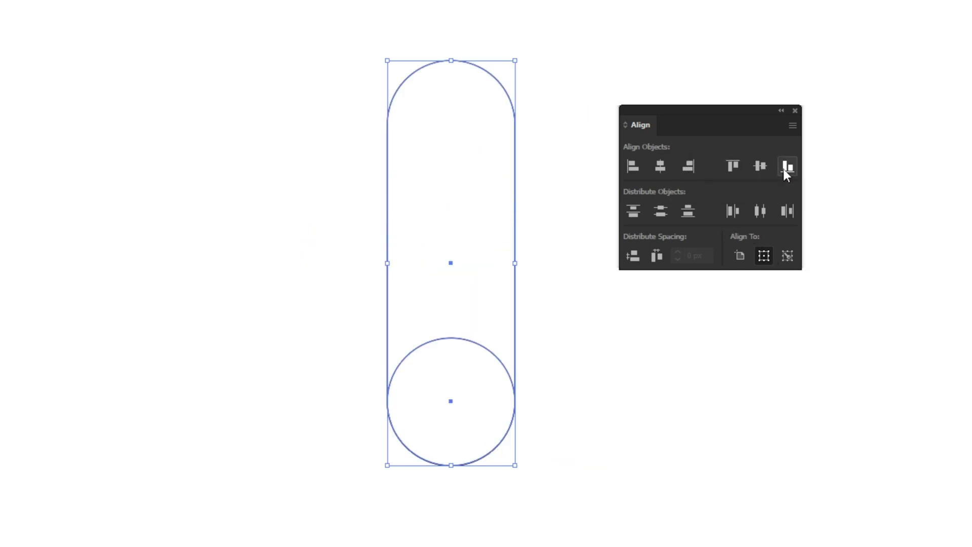
left_click(647, 346)
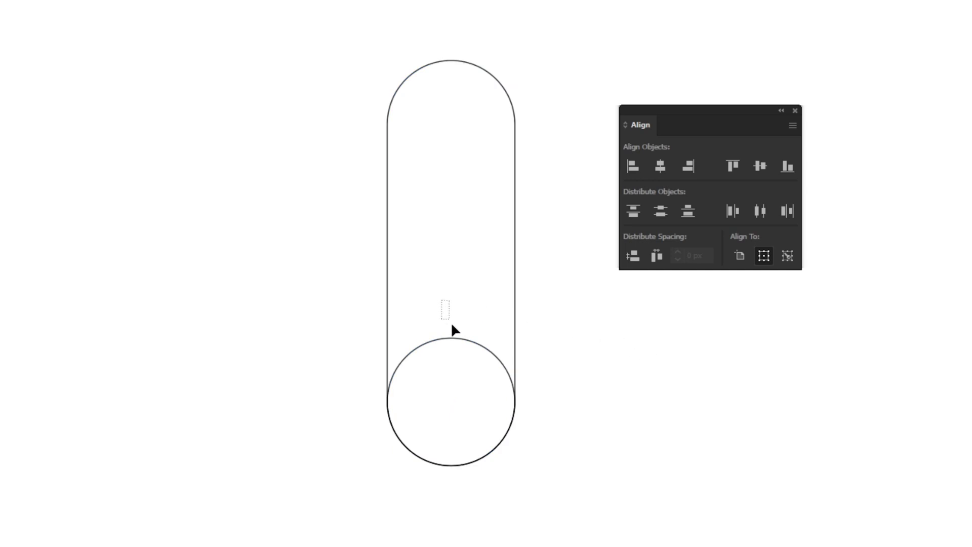
left_click_drag(452, 326, 469, 370)
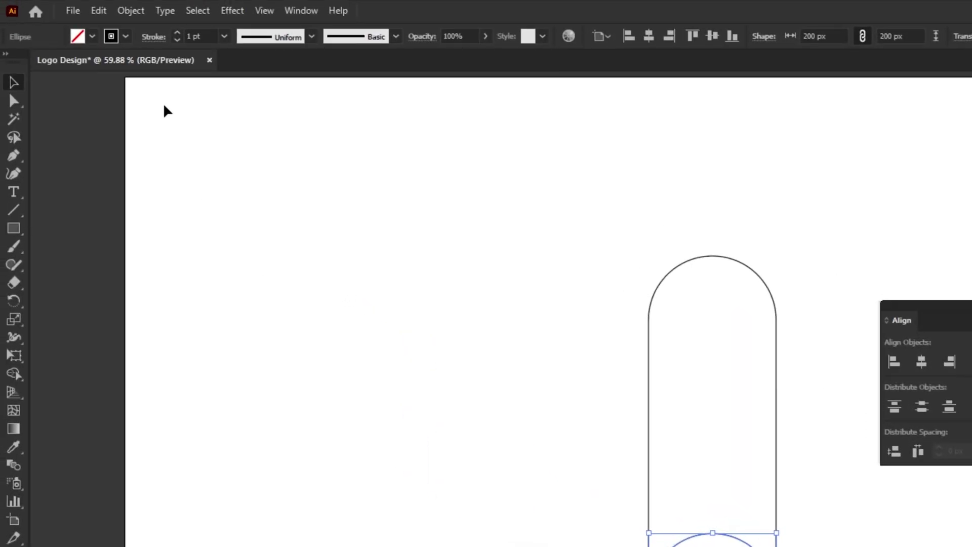
- Paste an in-place copy of the bottom circle and move it up beside the pill
left_click(99, 11)
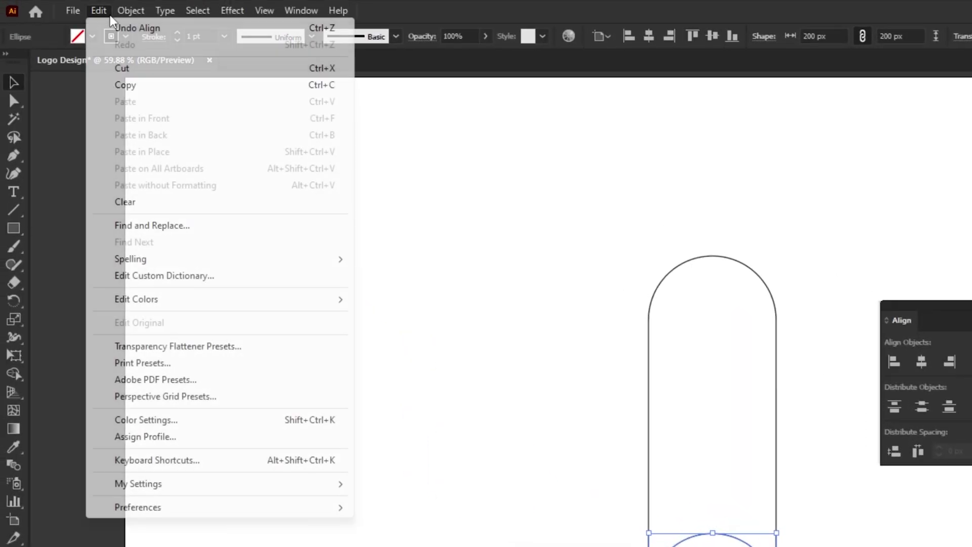
left_click(116, 86)
left_click(99, 11)
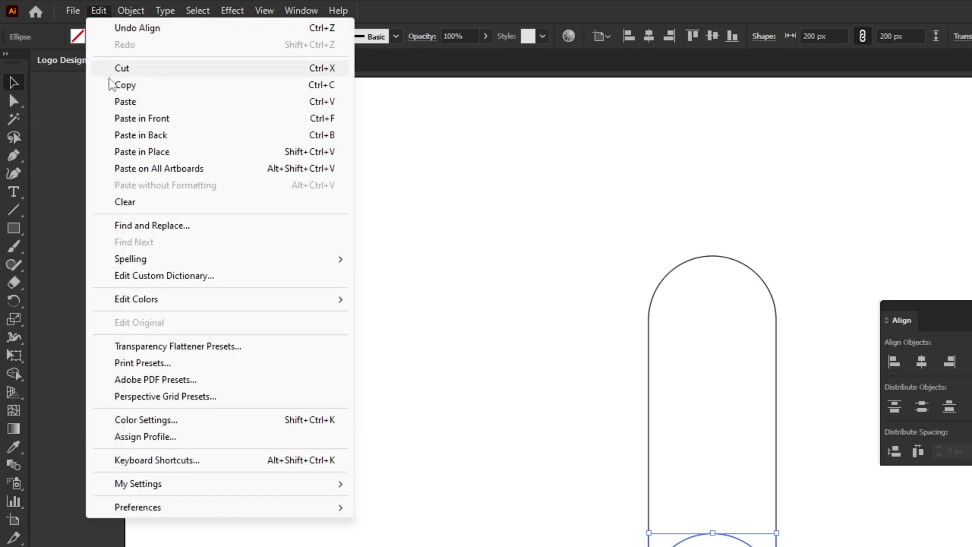
left_click(112, 151)
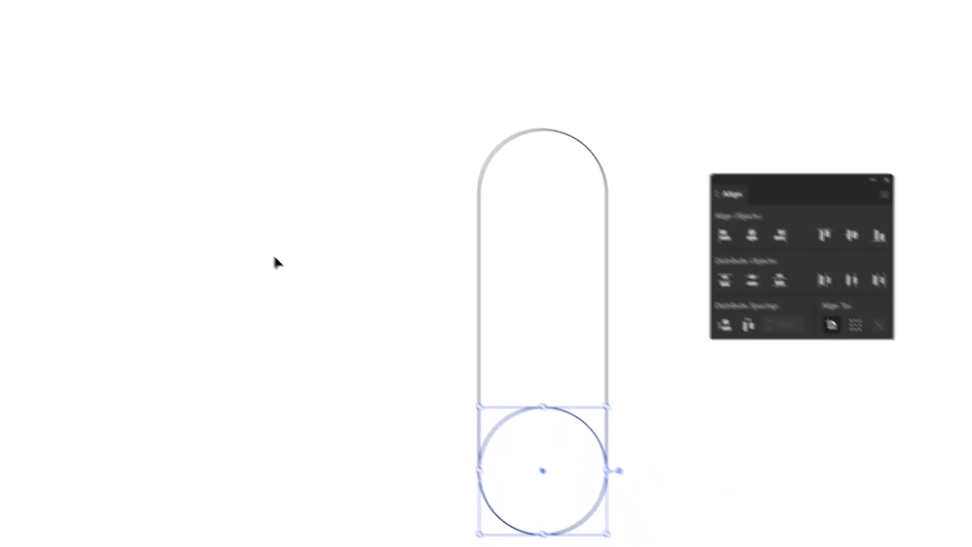
mouse_move(458, 406)
left_mouse_down()
mouse_move(428, 284)
mouse_move(343, 189)
left_mouse_up()
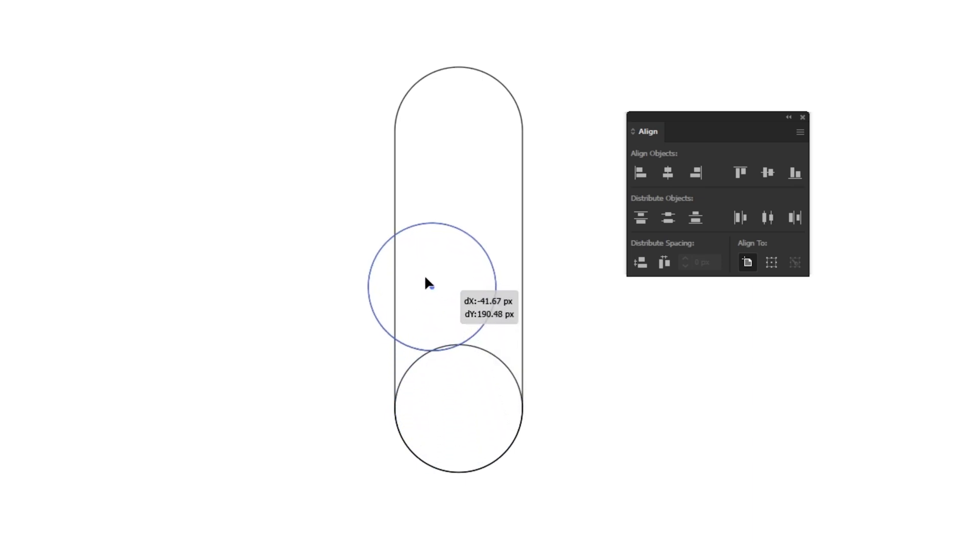
left_click(330, 357)
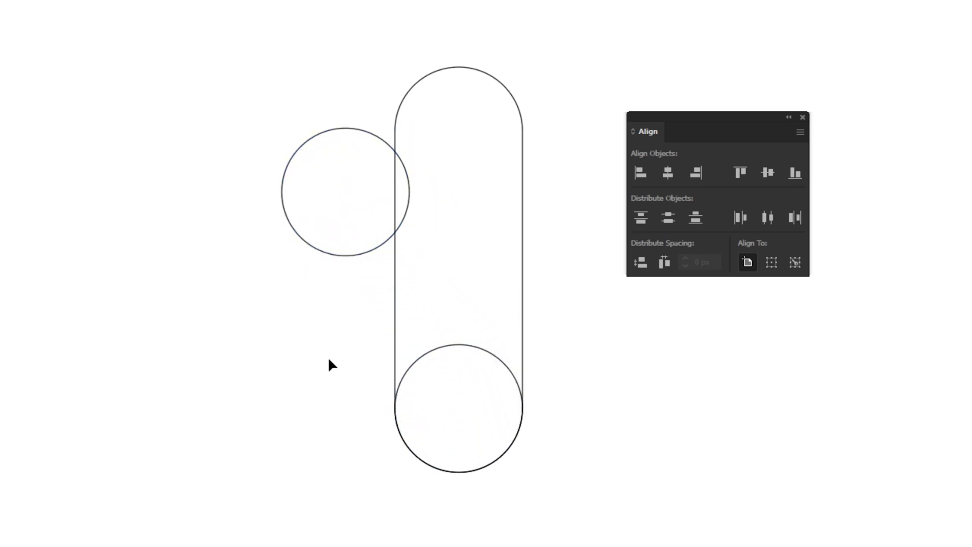
- Group the pill with the bottom circle, then align the copy centred on the pill's top
left_click_drag(331, 340, 470, 409)
right_click(470, 408)
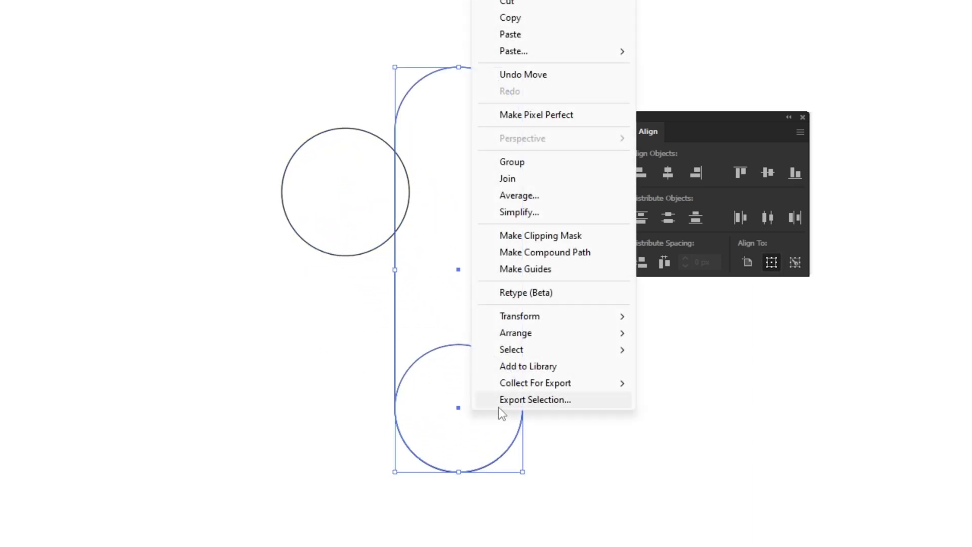
left_click(527, 165)
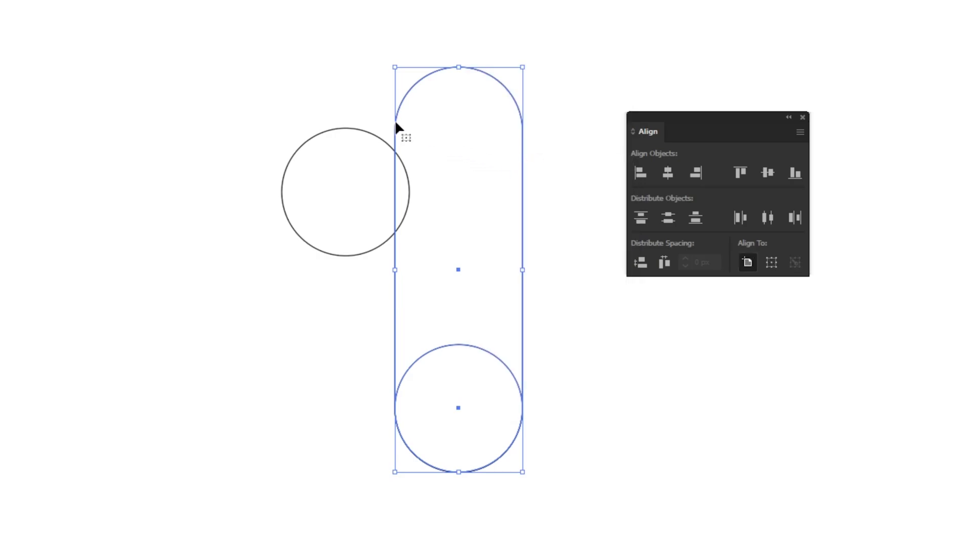
left_click_drag(299, 91, 469, 234)
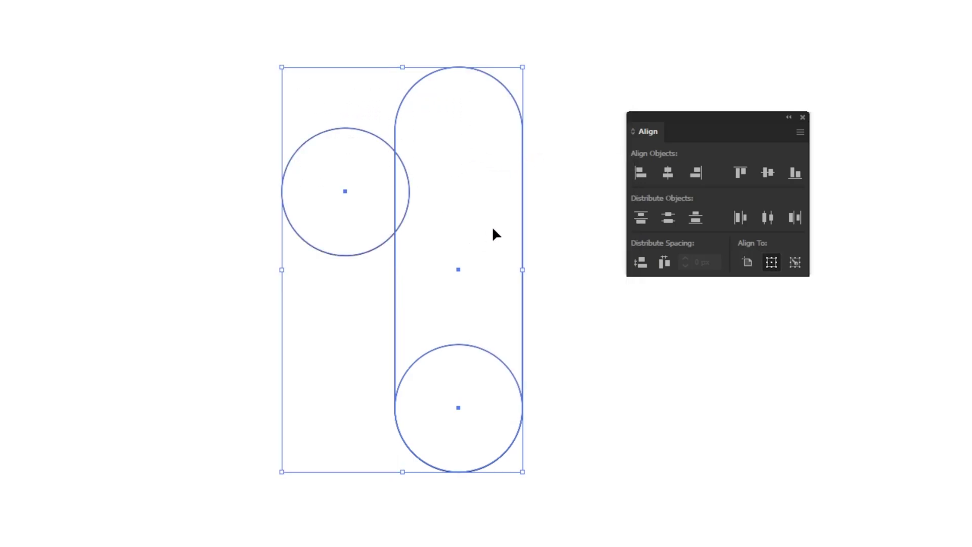
left_click(667, 174)
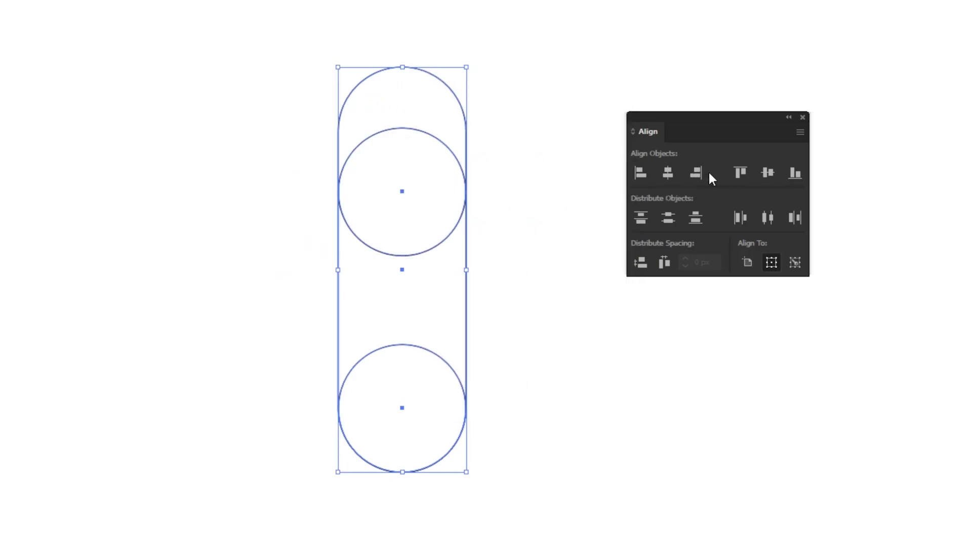
left_click(741, 173)
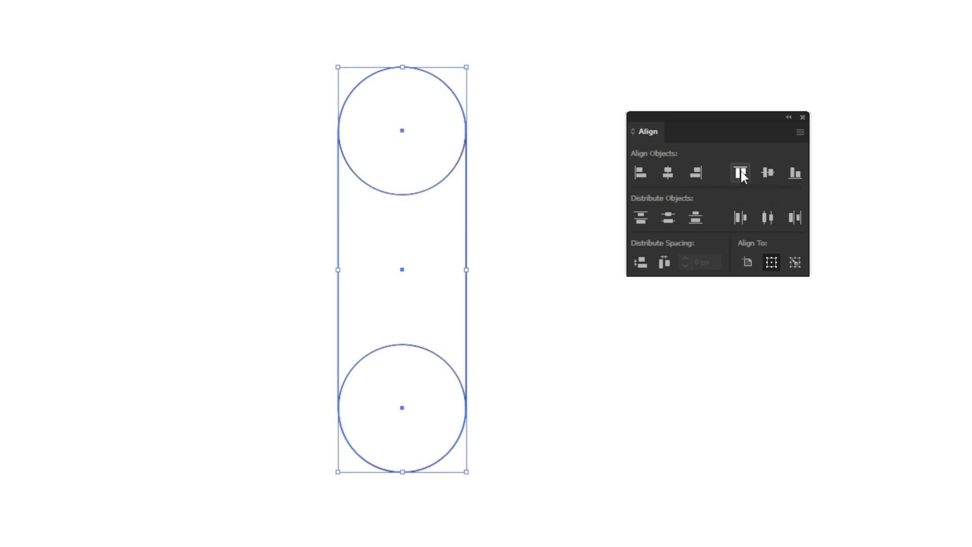
left_click(579, 274)
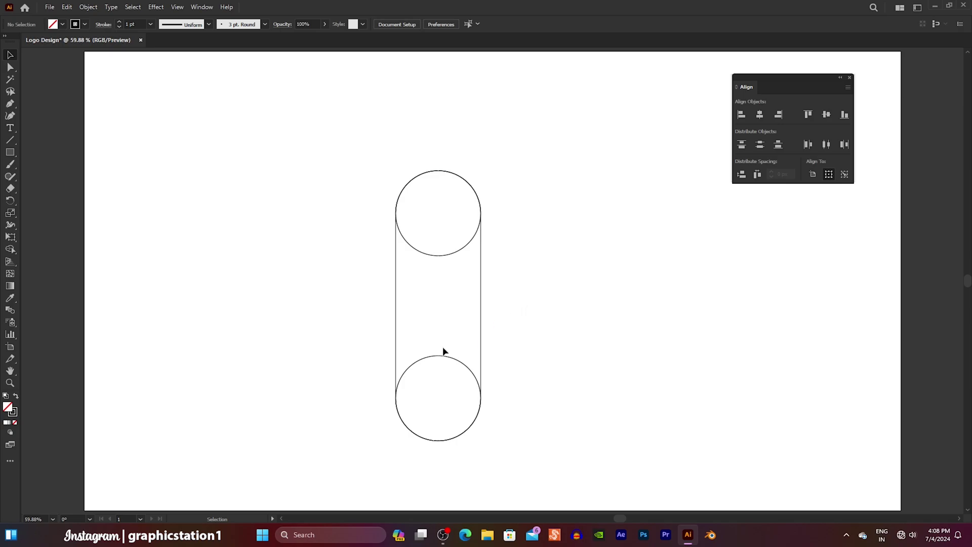
- Ungroup the capsule into separate circles and pill
left_click(430, 357)
right_click(429, 357)
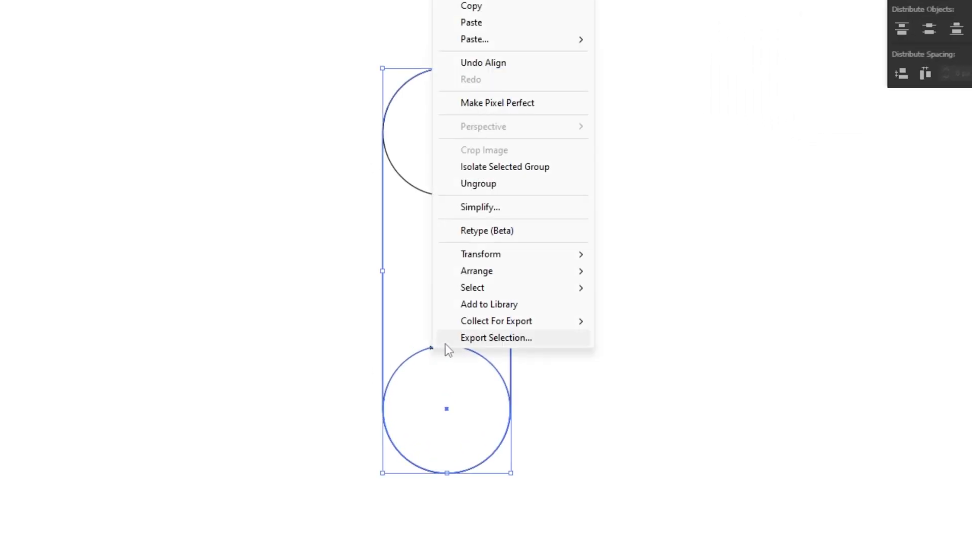
left_click(509, 183)
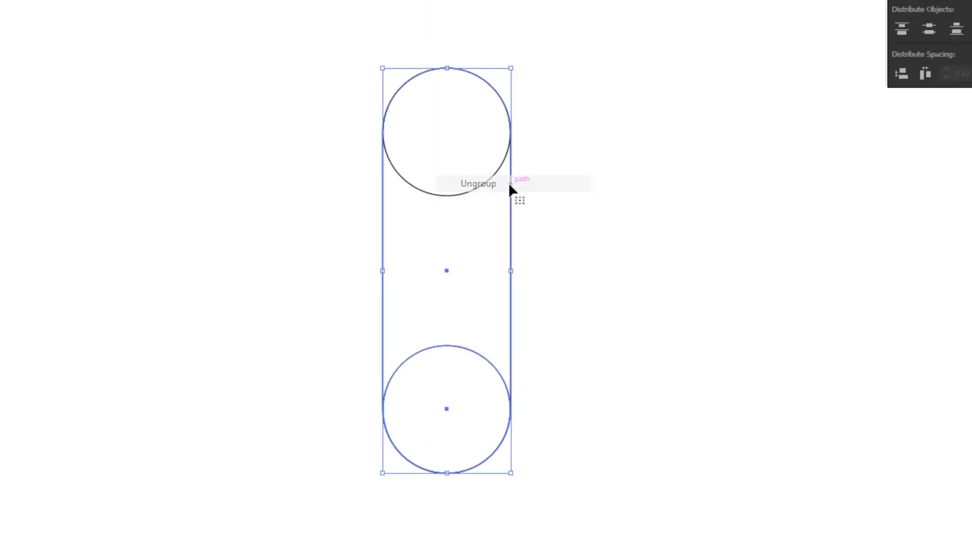
left_click(577, 195)
- Rotate all the capsule shapes by 324°
left_click_drag(371, 10, 533, 486)
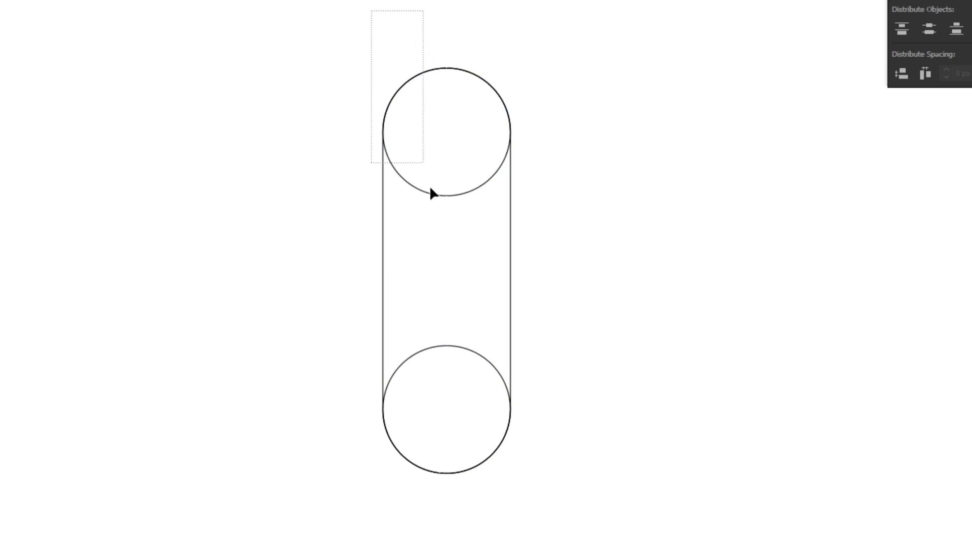
right_click(420, 131)
mouse_move(469, 422)
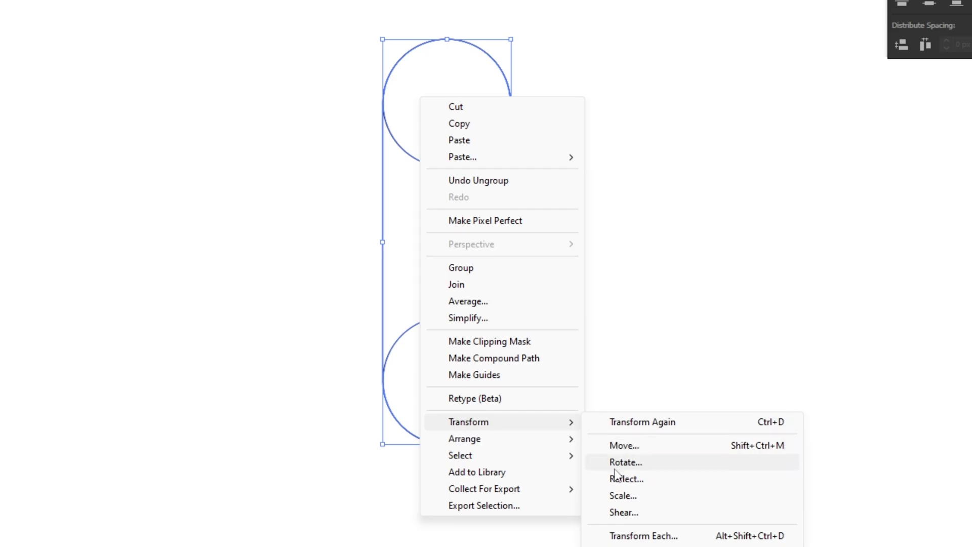
left_click(615, 467)
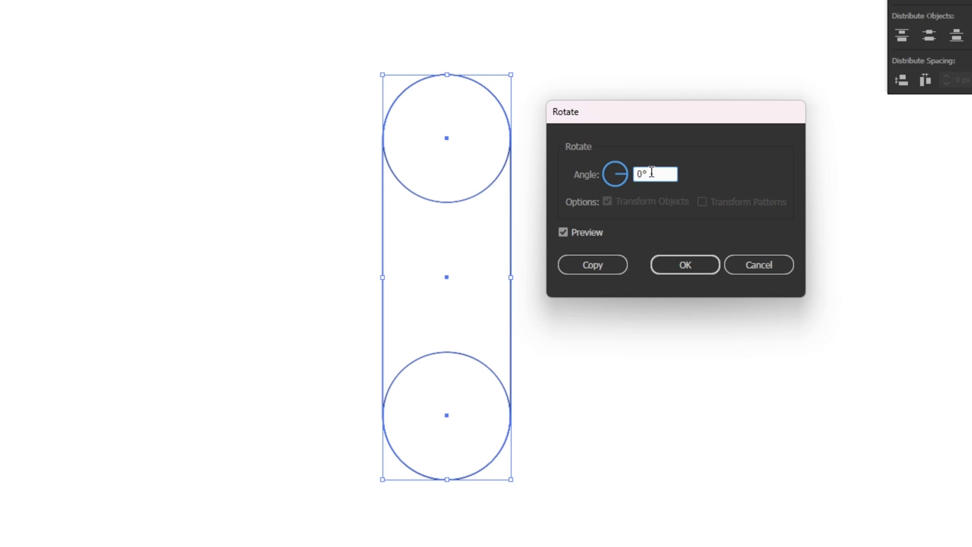
type("3")
type("24")
left_click(672, 258)
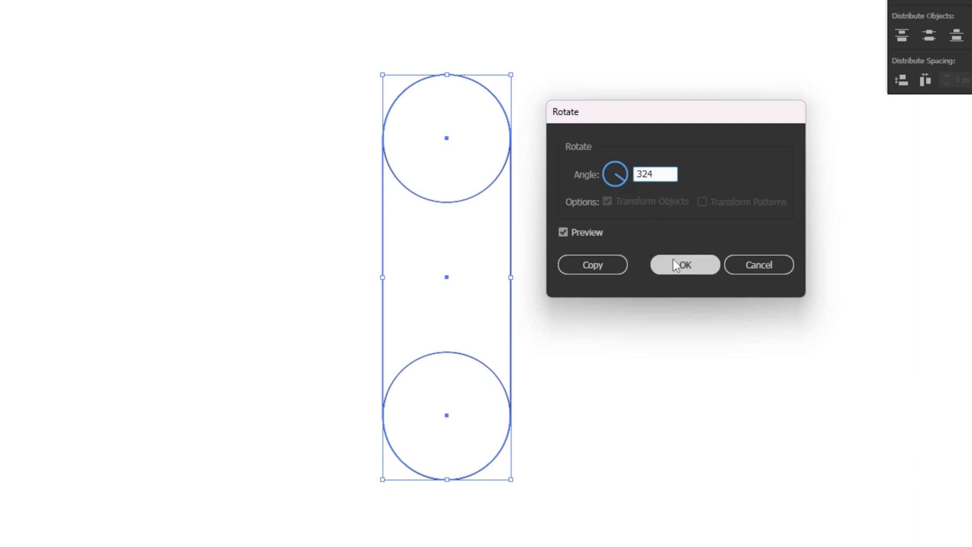
- Reflect a copy of the tilted capsule vertically and slide it right into an A
right_click(462, 210)
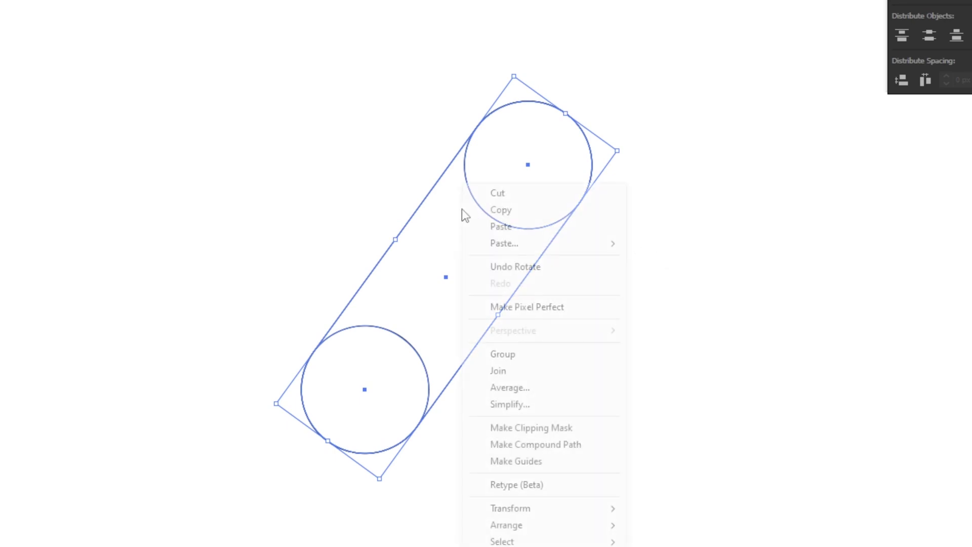
mouse_move(511, 454)
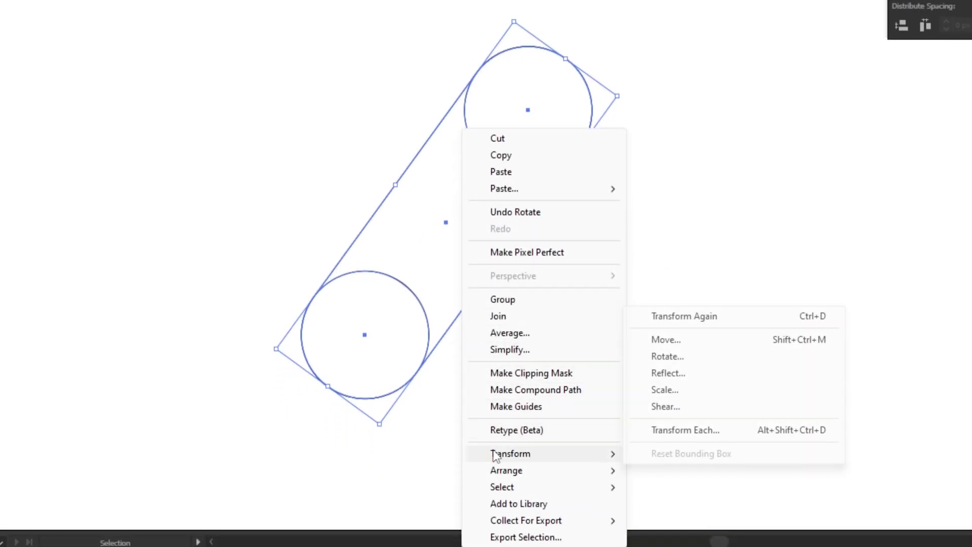
left_click(680, 374)
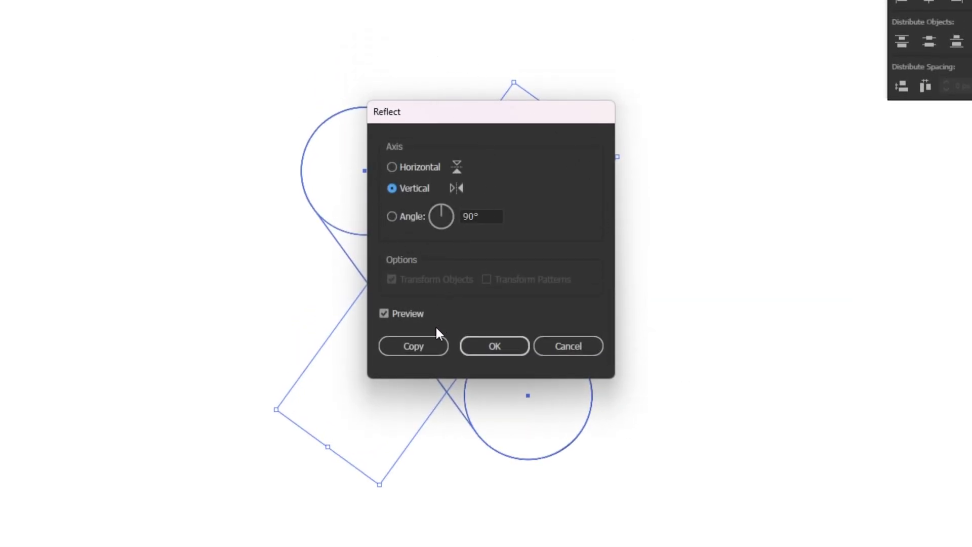
left_click(427, 344)
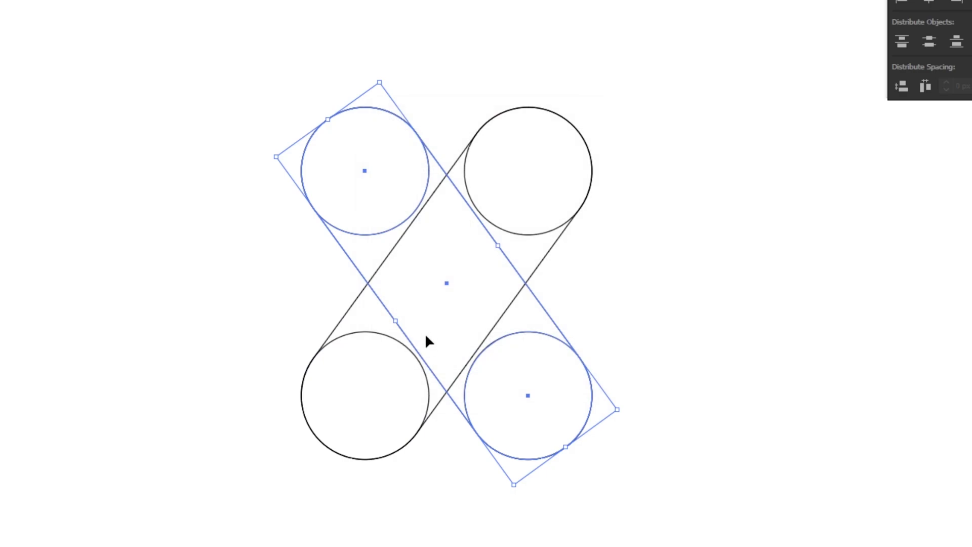
mouse_move(446, 283)
left_mouse_down()
mouse_move(541, 289)
mouse_move(542, 393)
left_mouse_up()
- Copy the top circle 300.13 px straight down between the bottom circles and zoom in
left_click(538, 390)
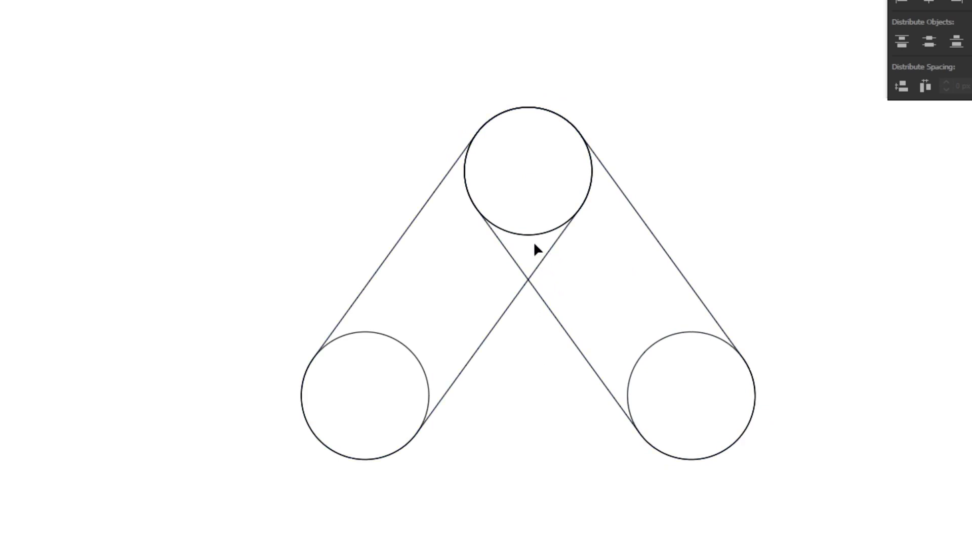
left_click_drag(530, 234, 531, 452)
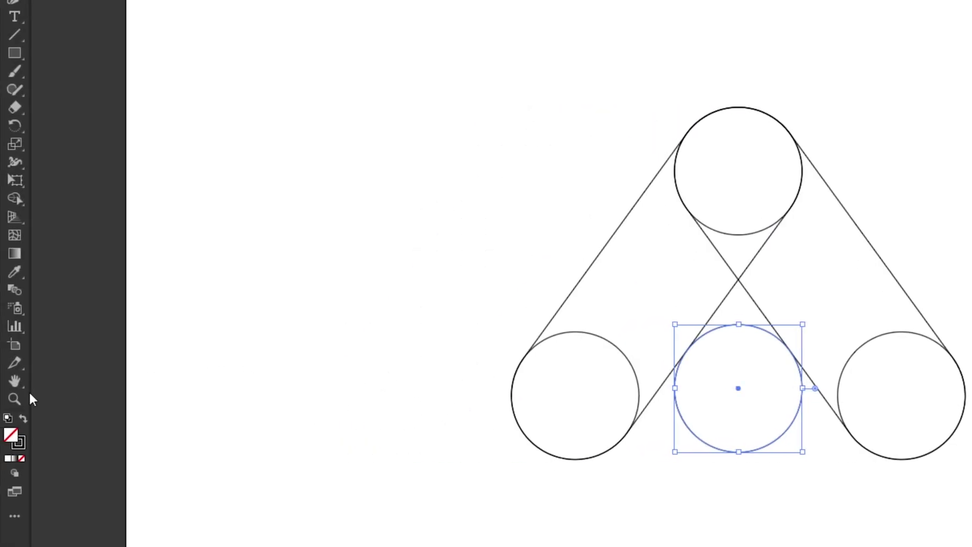
left_click(15, 398)
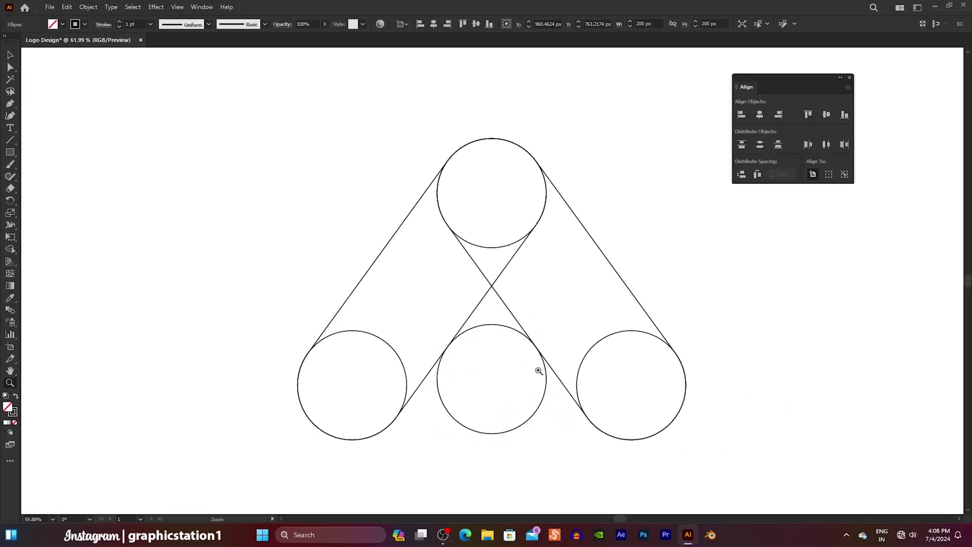
left_click_drag(539, 371, 810, 465)
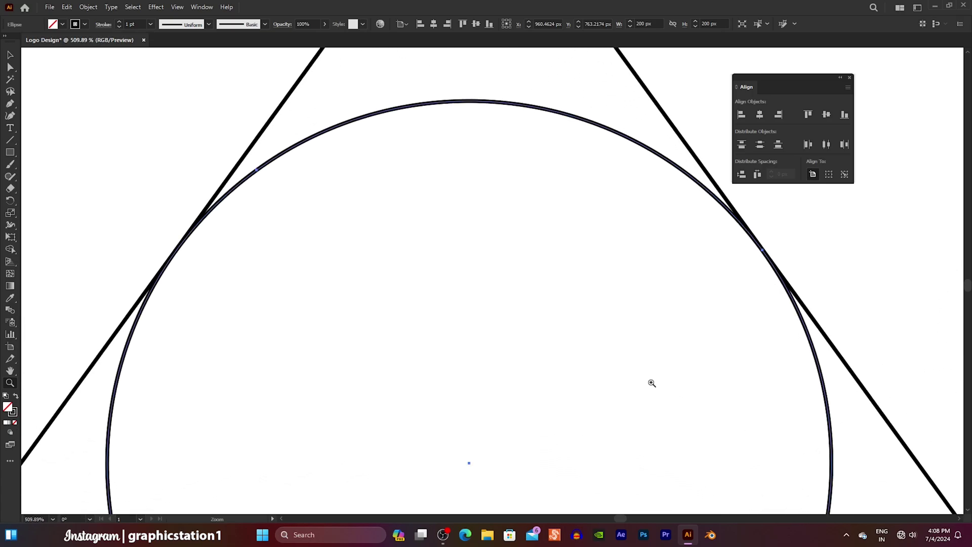
- Switch to Outline view and line the inner tangent line up with the outer one
left_click(266, 14)
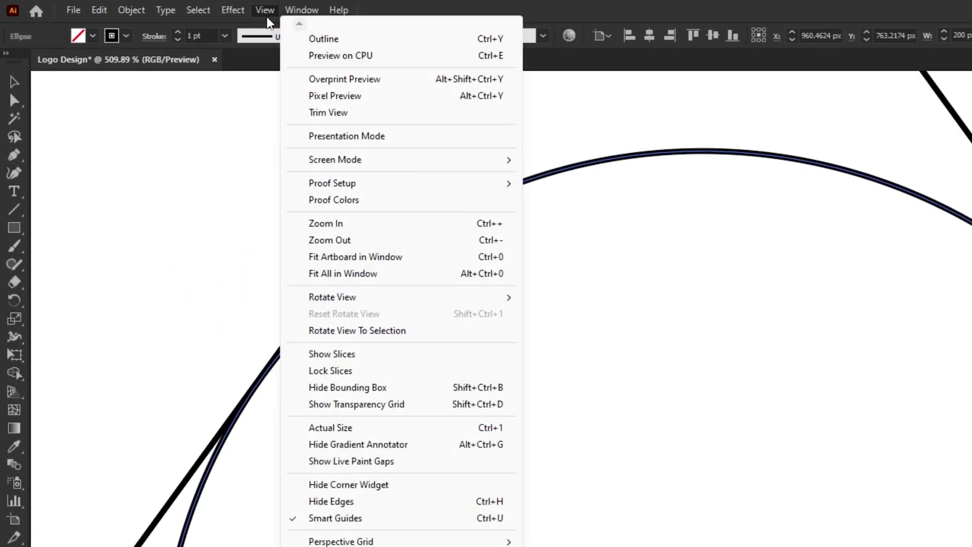
left_click(306, 38)
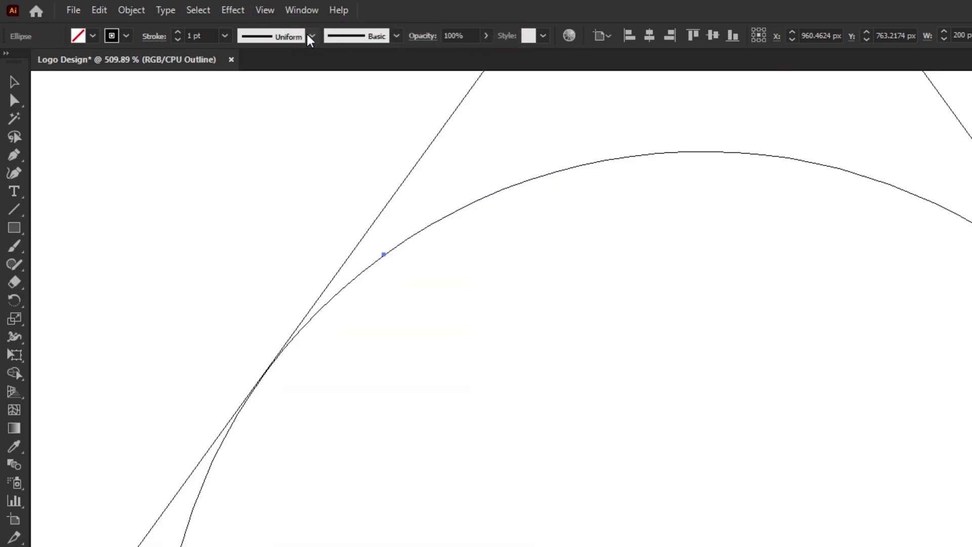
left_click(14, 85)
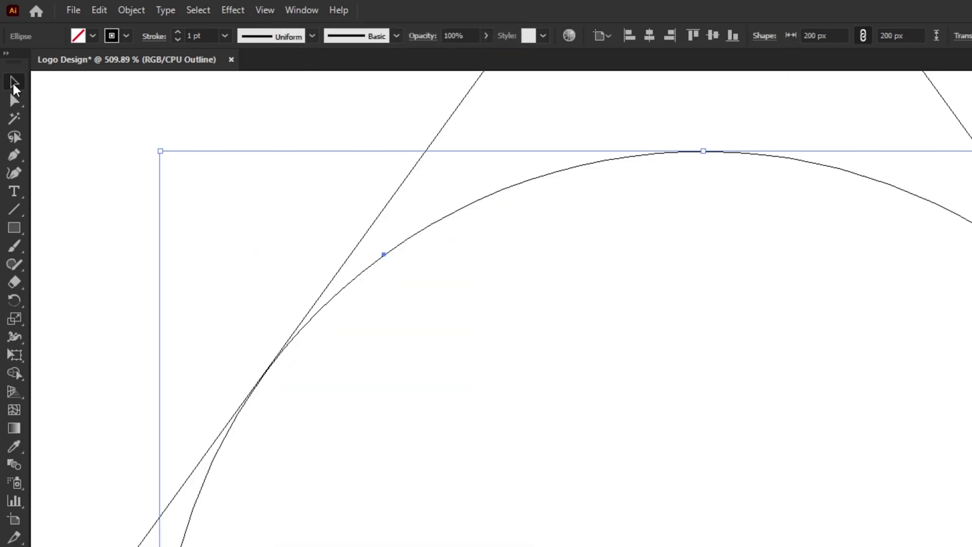
scroll(172, 256, "up", 8)
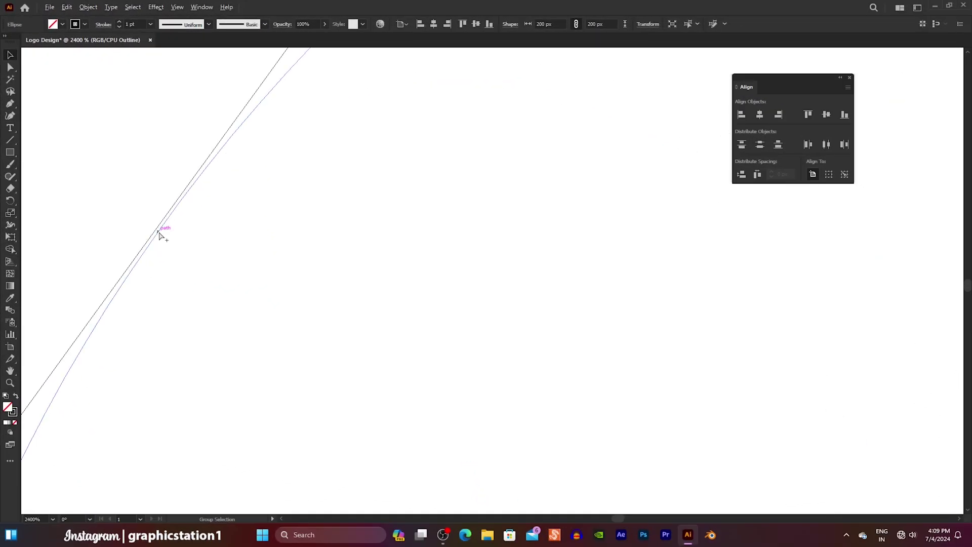
scroll(159, 231, "up", 3)
scroll(159, 233, "up", 4)
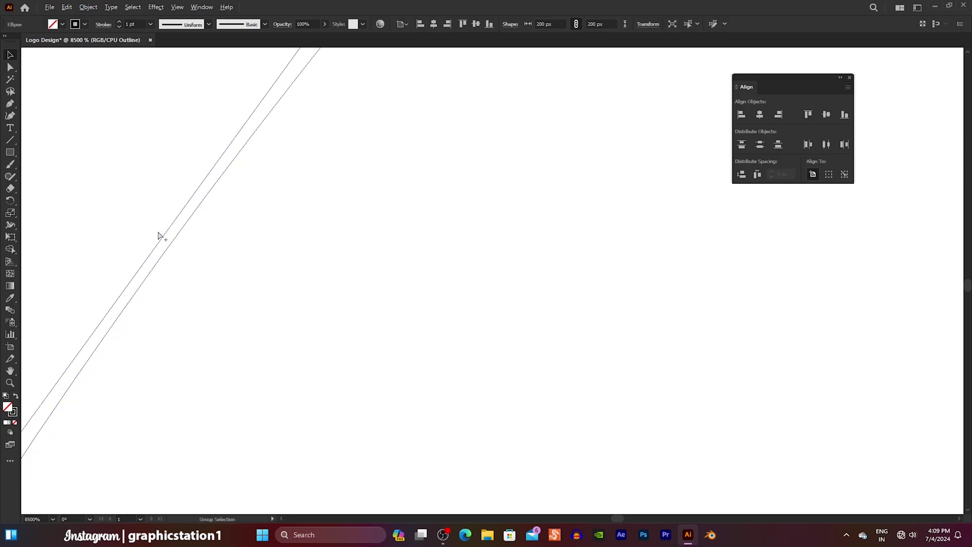
left_click_drag(171, 244, 173, 229)
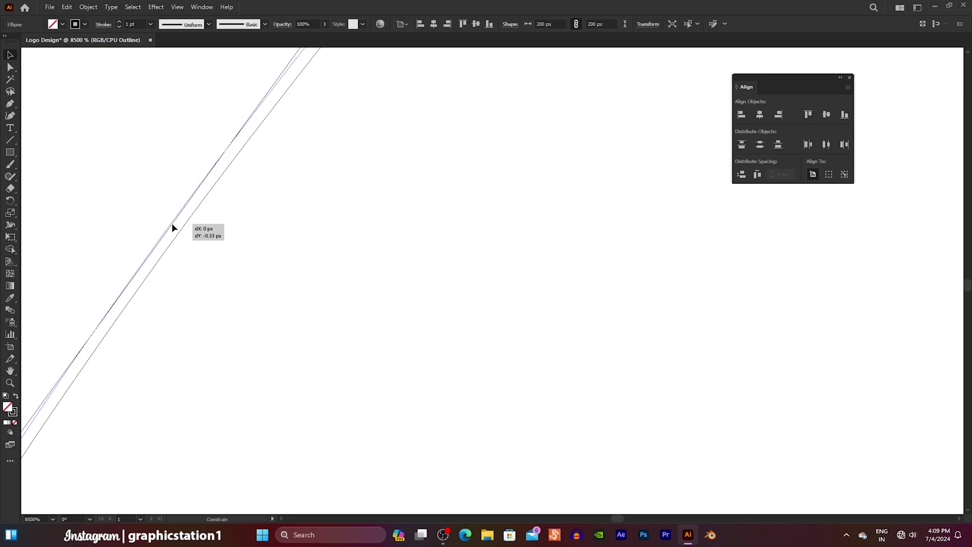
left_click(201, 260)
- Navigate around the circles to check the lines meet them at the tangent points
scroll(201, 259, "down", 5)
scroll(201, 262, "down", 2)
scroll(382, 267, "down", 1)
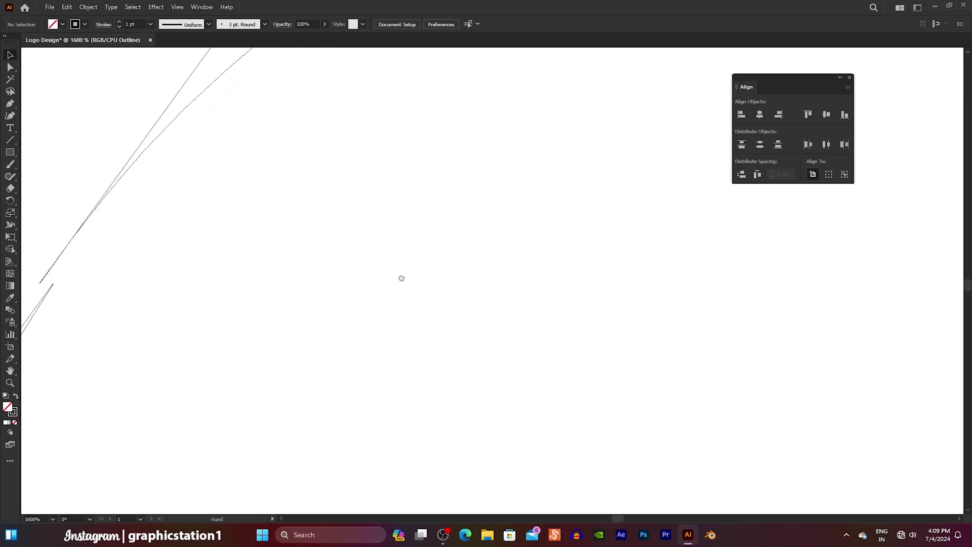
scroll(401, 278, "down", 1)
scroll(336, 278, "down", 2)
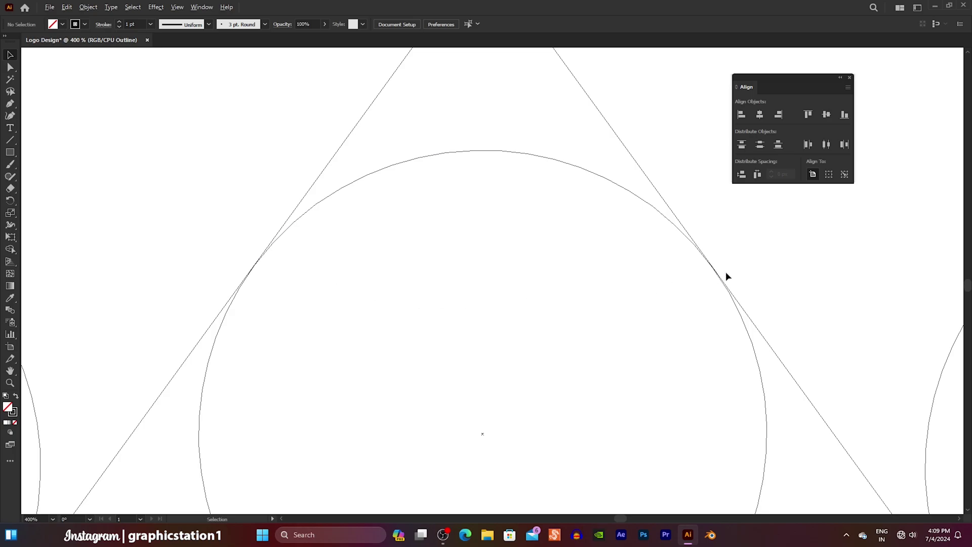
scroll(725, 271, "up", 2)
scroll(718, 274, "up", 2)
scroll(687, 254, "up", 2)
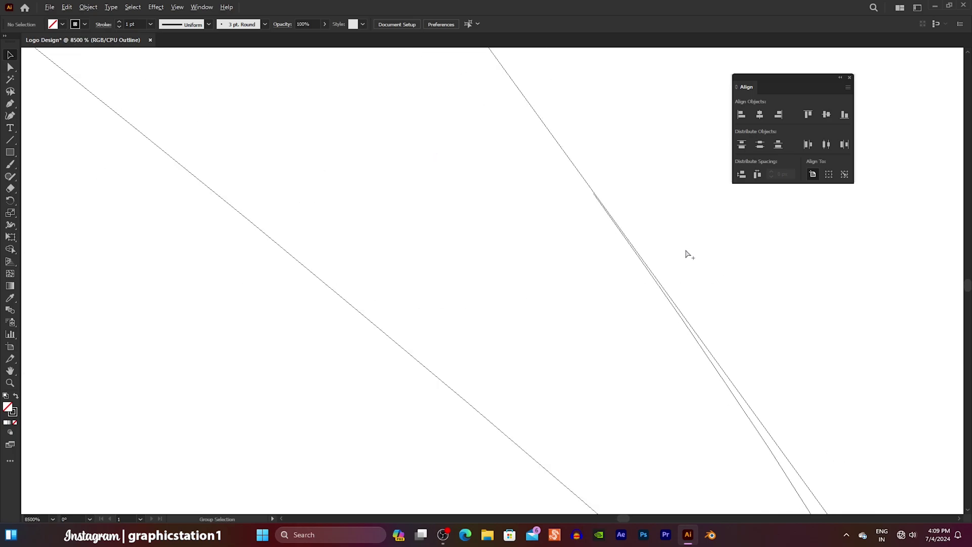
scroll(687, 254, "left", 1)
scroll(687, 254, "left", 1)
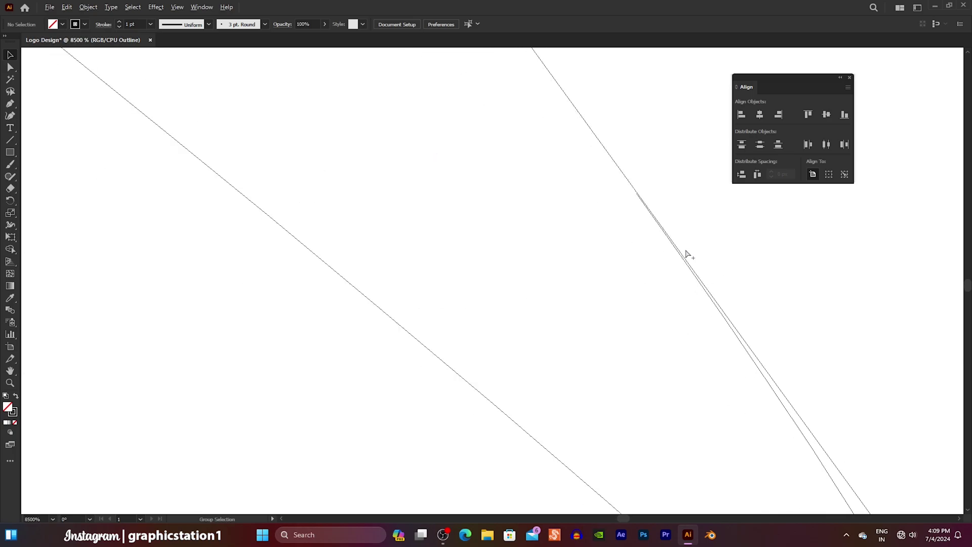
scroll(582, 251, "down", 1)
scroll(622, 283, "right", 1)
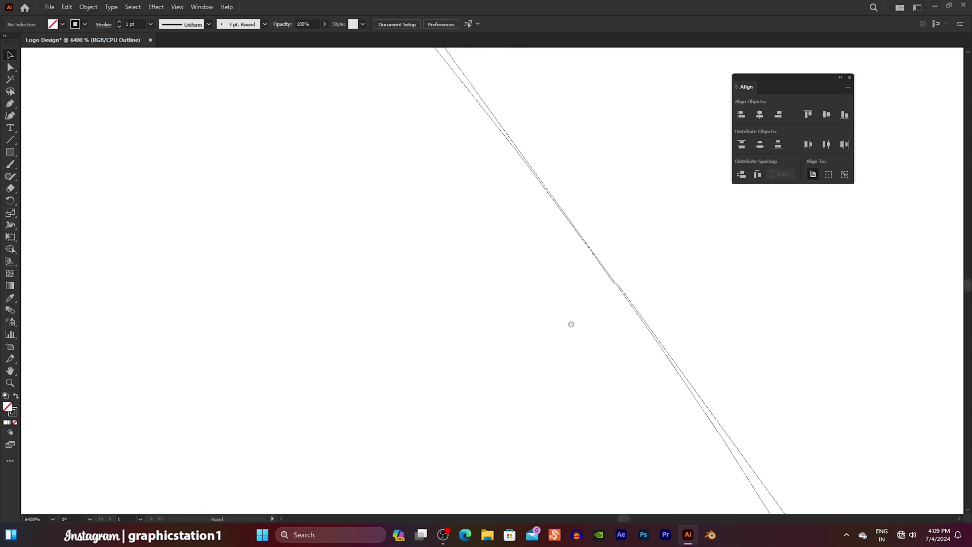
scroll(570, 324, "right", 1)
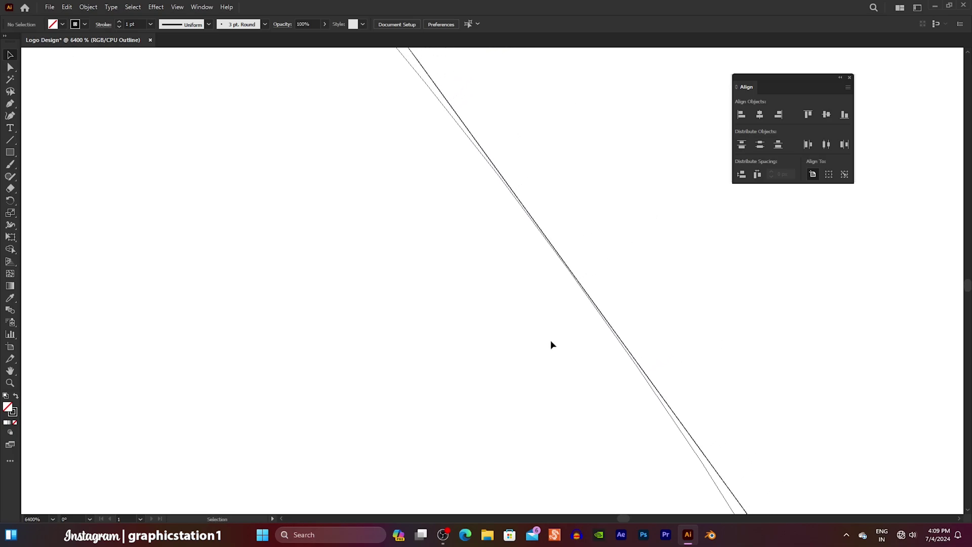
left_click(589, 299)
left_click(546, 314)
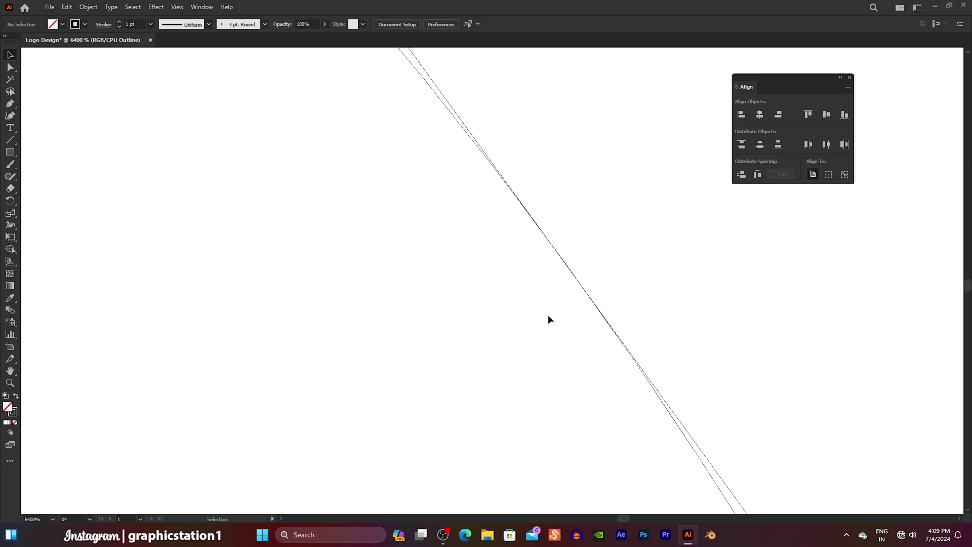
scroll(618, 256, "down", 3)
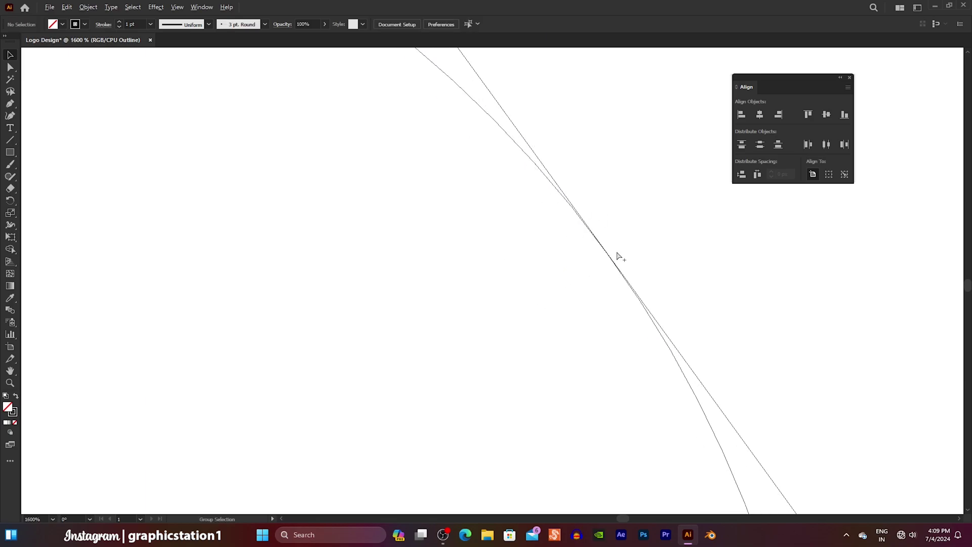
scroll(618, 256, "down", 3)
scroll(618, 256, "down", 3)
scroll(619, 257, "down", 2)
scroll(623, 256, "down", 2)
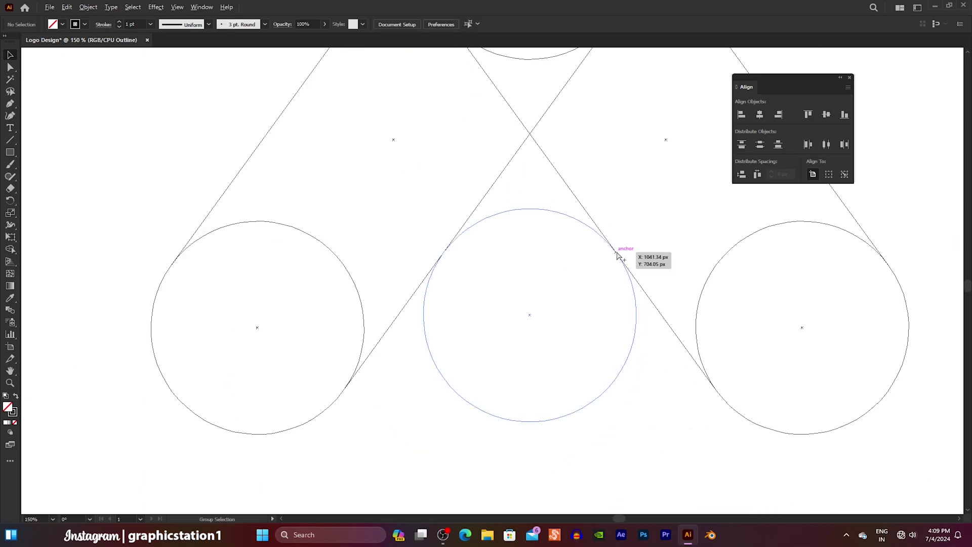
scroll(623, 256, "down", 2)
left_click_drag(636, 222, 541, 312)
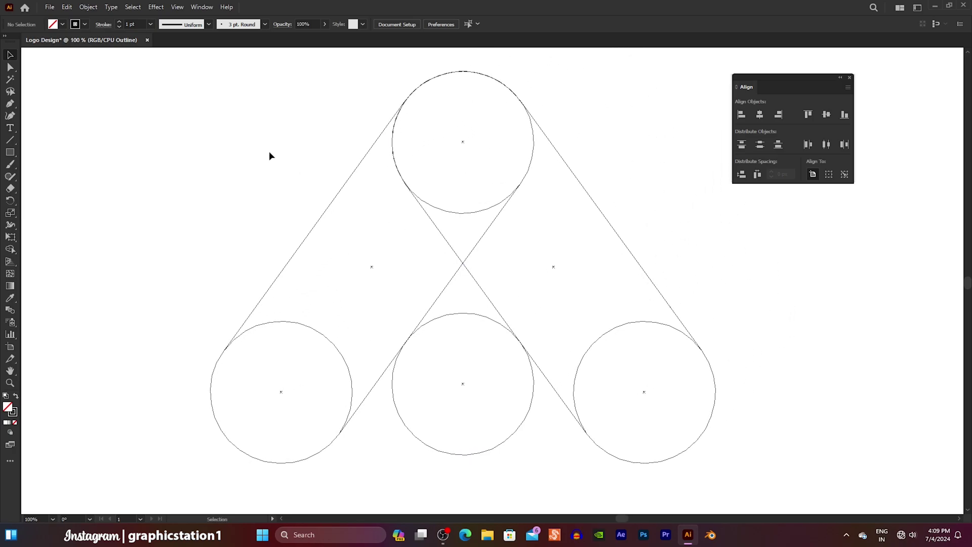
left_click(177, 7)
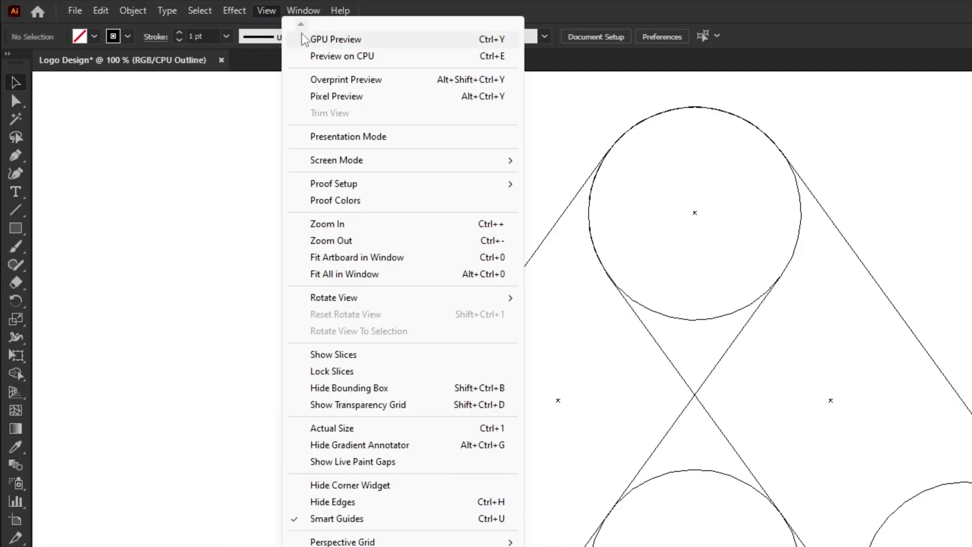
- Return to GPU Preview, select all the shapes, and pick the Shape Builder tool
left_click(324, 39)
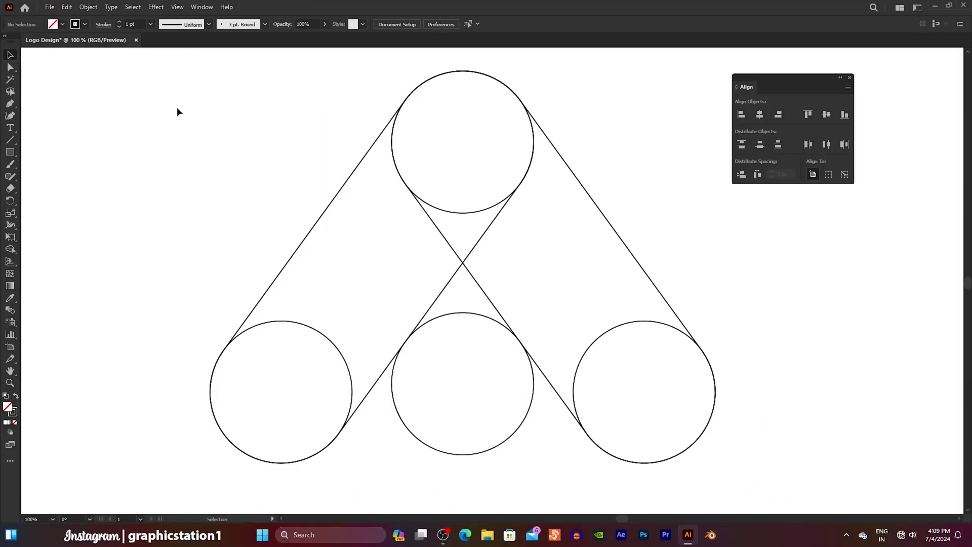
left_click_drag(176, 107, 709, 439)
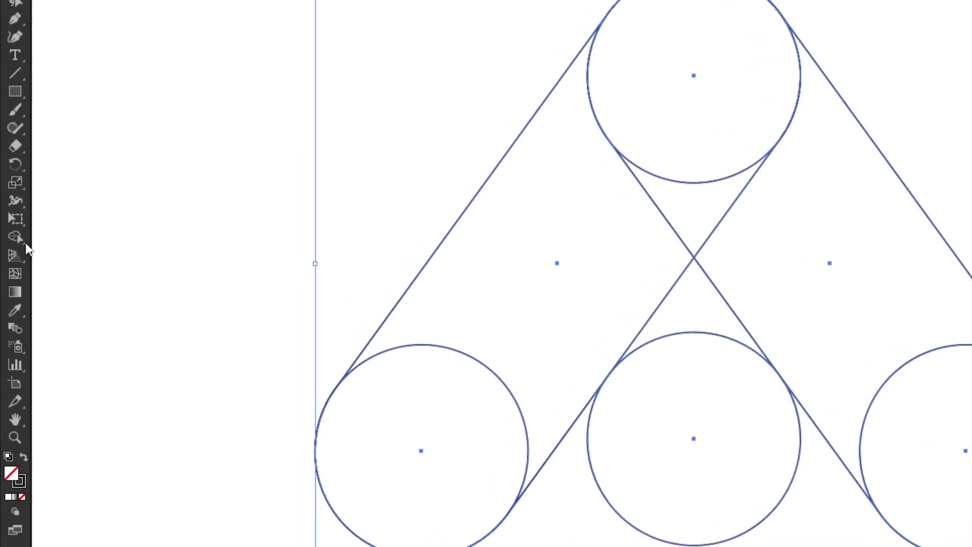
left_click(16, 238)
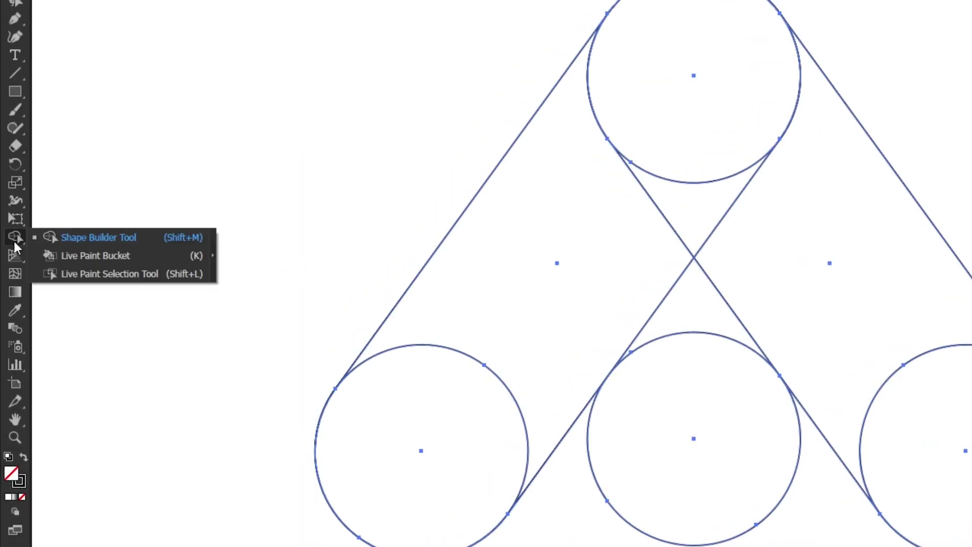
left_click(92, 241)
- Set the fill to crimson and merge the A's regions into one shape
left_click(94, 36)
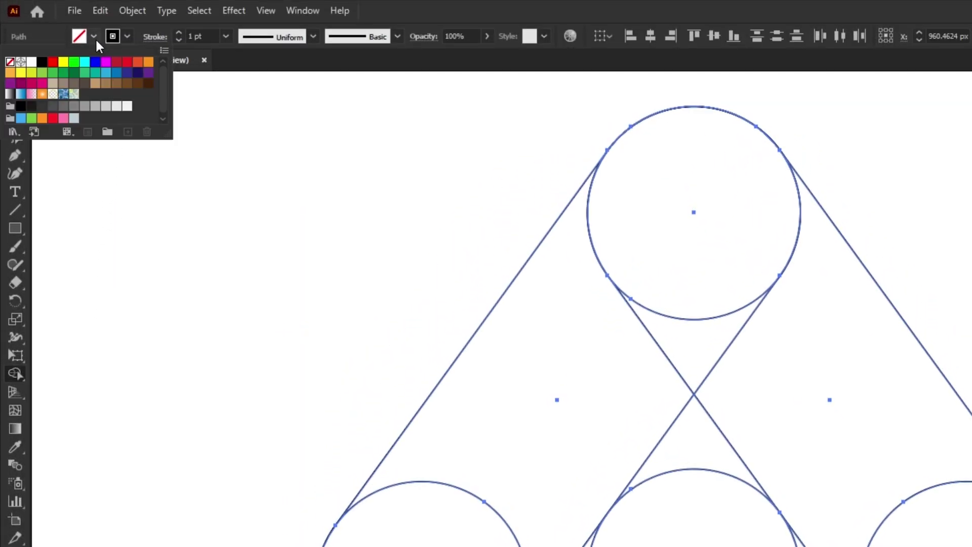
left_click(116, 61)
left_click(150, 213)
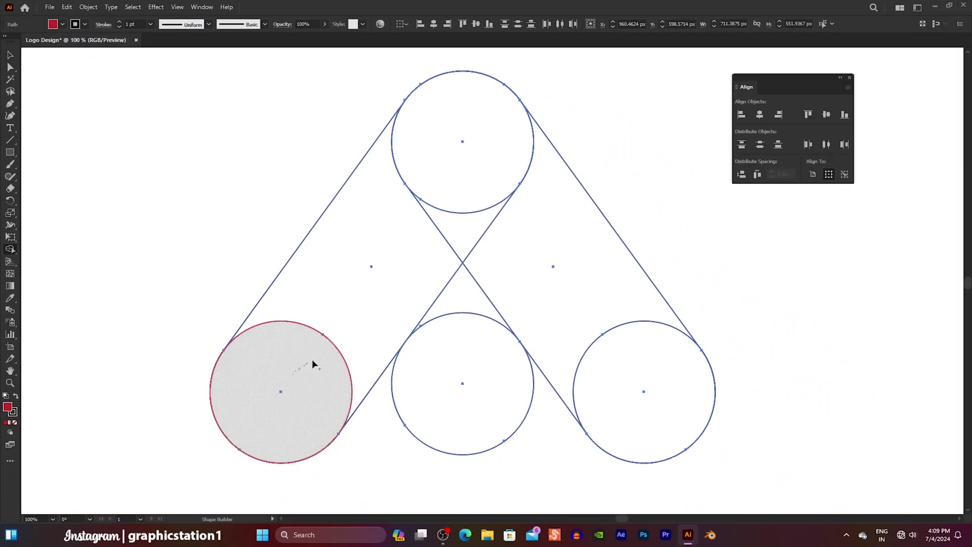
mouse_move(313, 363)
left_mouse_down()
mouse_move(440, 233)
mouse_move(398, 147)
left_mouse_up()
left_click_drag(484, 184, 485, 221)
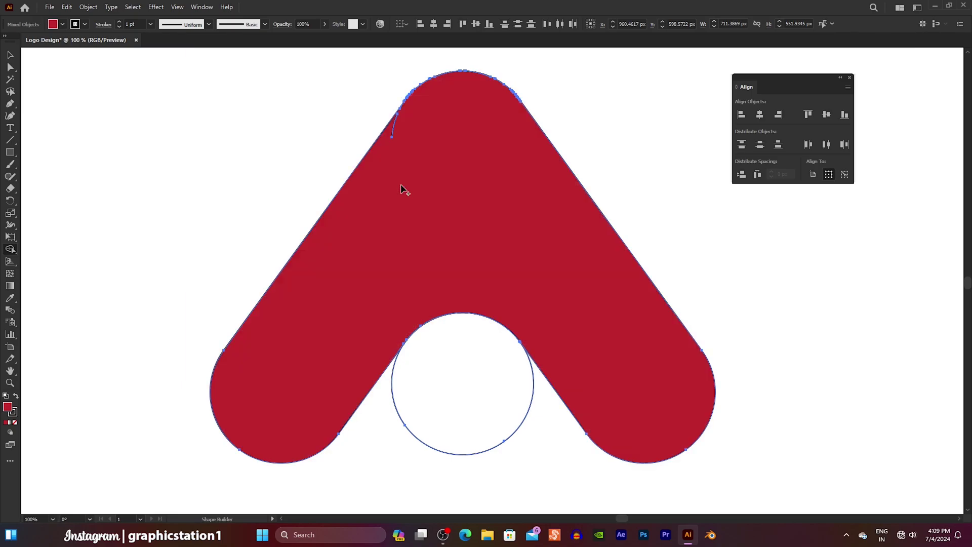
- Absorb the leftover sliver along the A's upper-left edge into the red fill
scroll(396, 90, "up", 4)
scroll(397, 91, "up", 3)
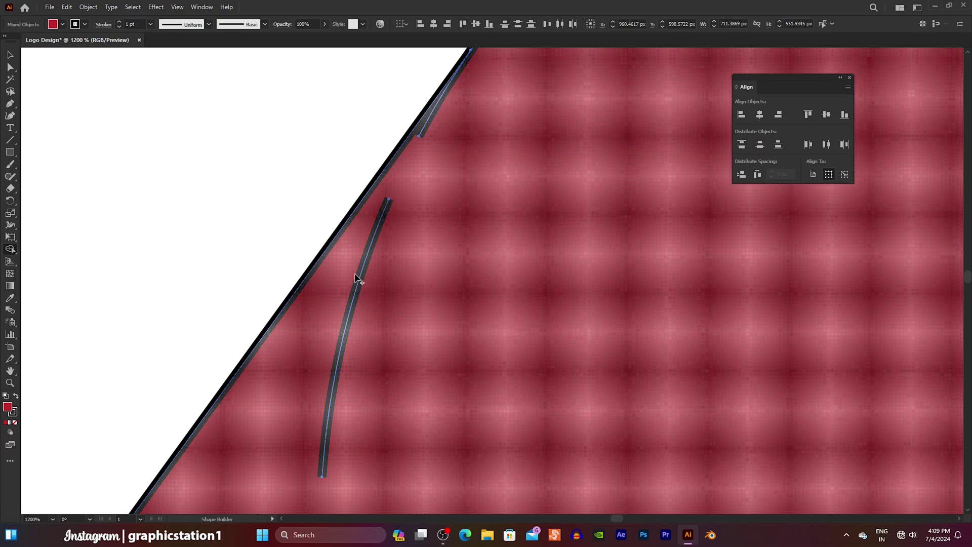
scroll(449, 115, "up", 2)
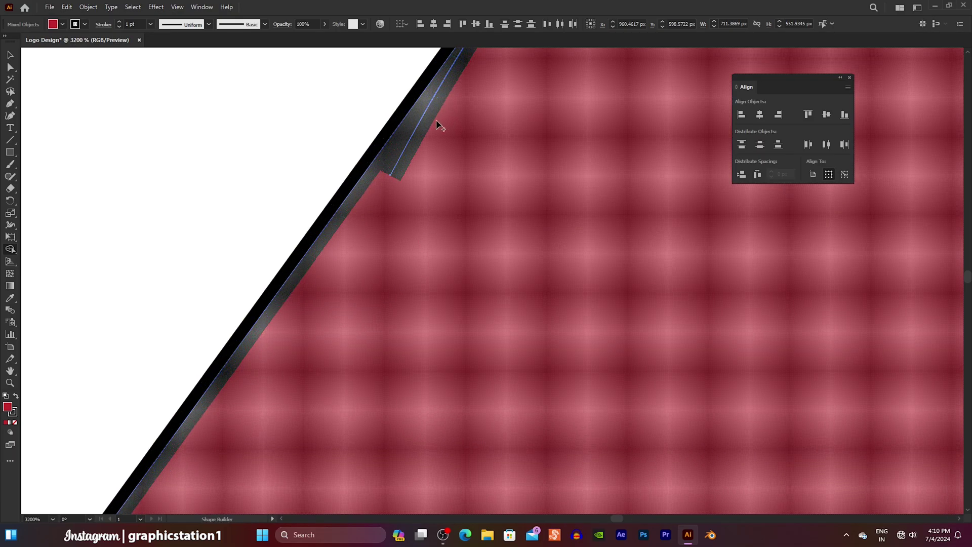
left_click(423, 183)
scroll(424, 183, "down", 6)
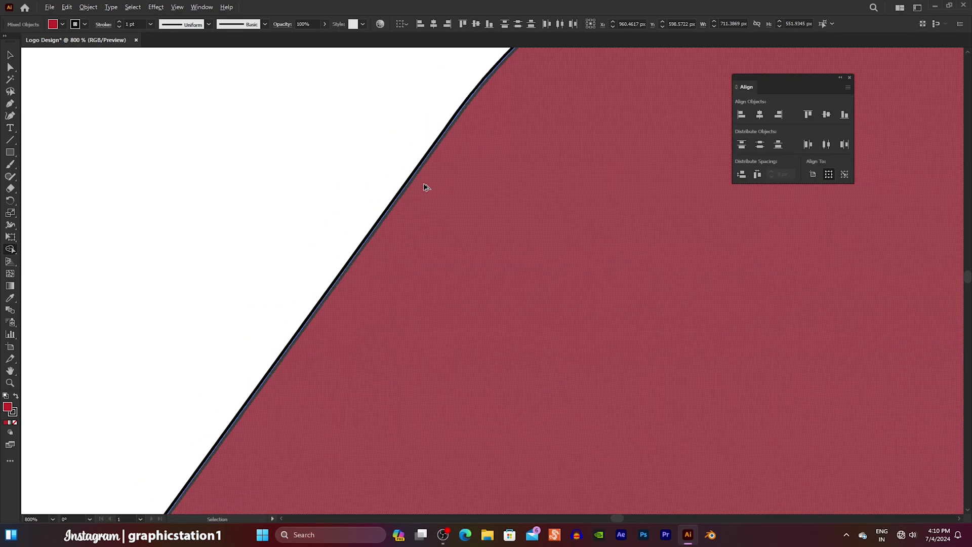
scroll(425, 185, "down", 1)
scroll(425, 185, "down", 1)
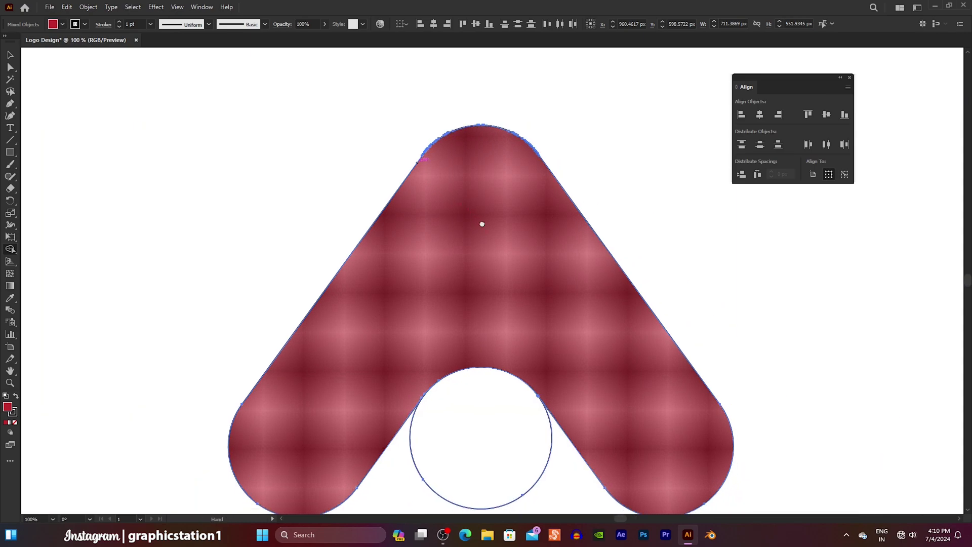
left_click_drag(481, 222, 463, 180)
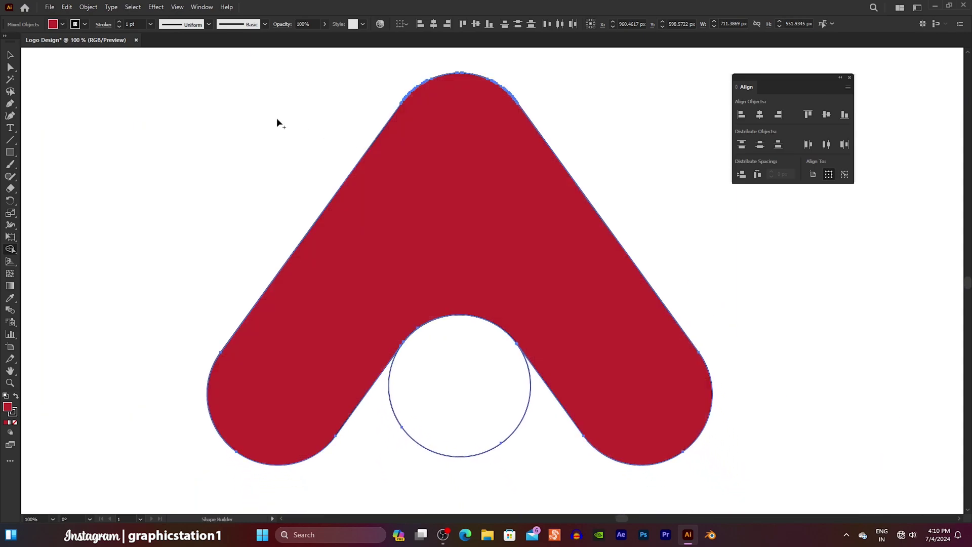
- Delete the bottom-middle circle, leaving only the crimson A selected
left_click(10, 55)
left_click(141, 170)
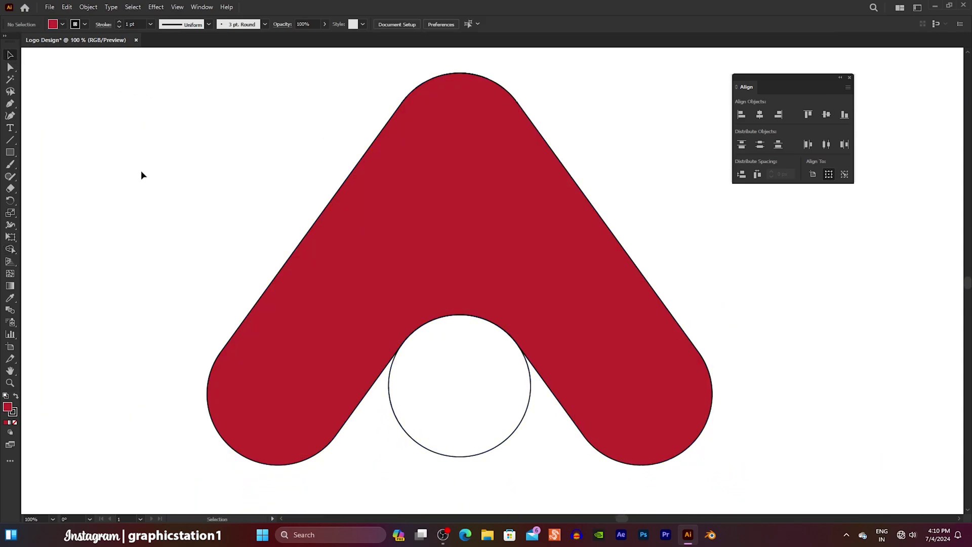
left_click_drag(399, 425, 399, 457)
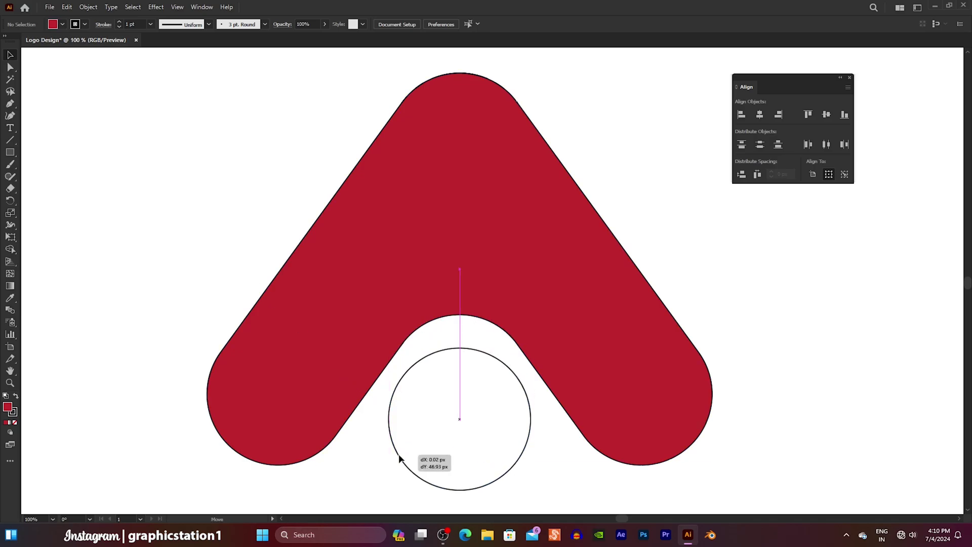
key("Delete")
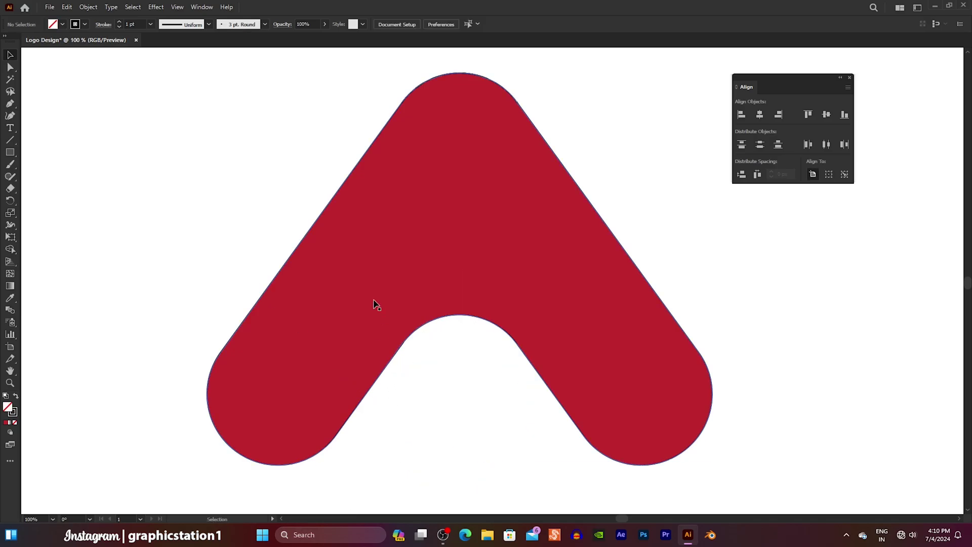
left_click(378, 305)
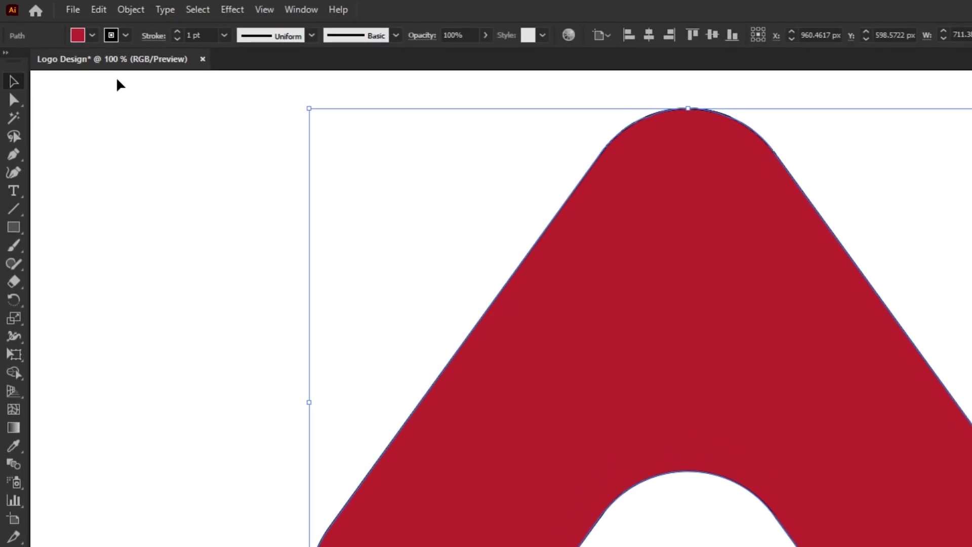
- Give the A no fill and an orange-red stroke
left_click(94, 34)
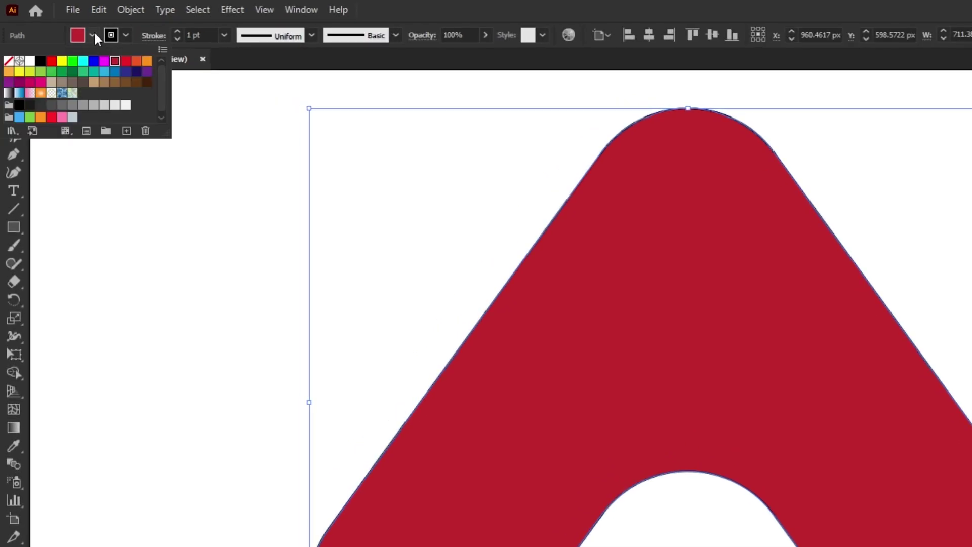
left_click(9, 61)
left_click(25, 45)
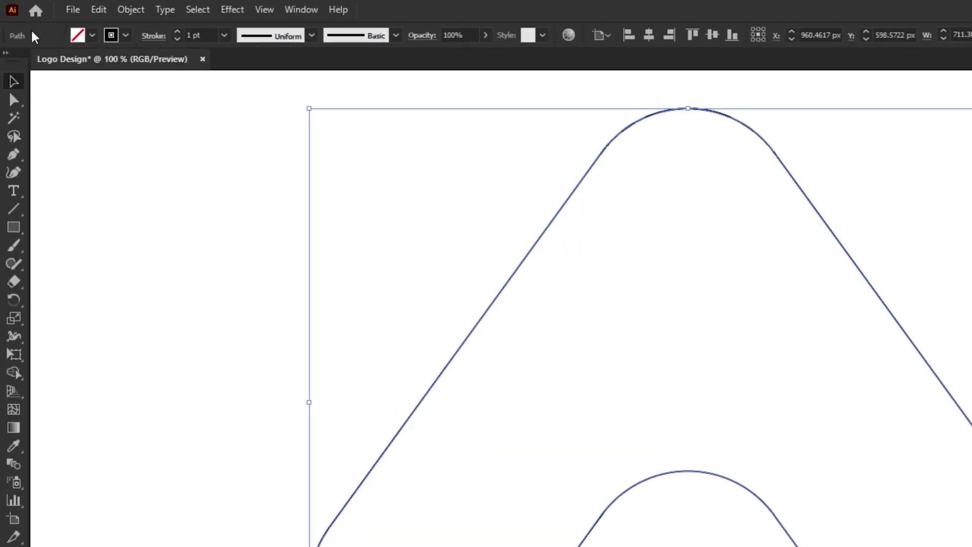
left_click(123, 35)
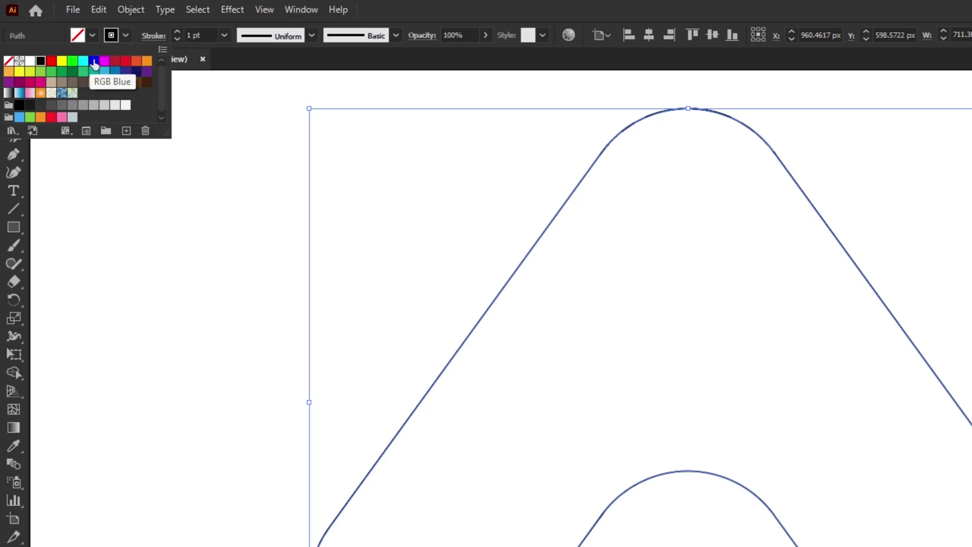
left_click(135, 61)
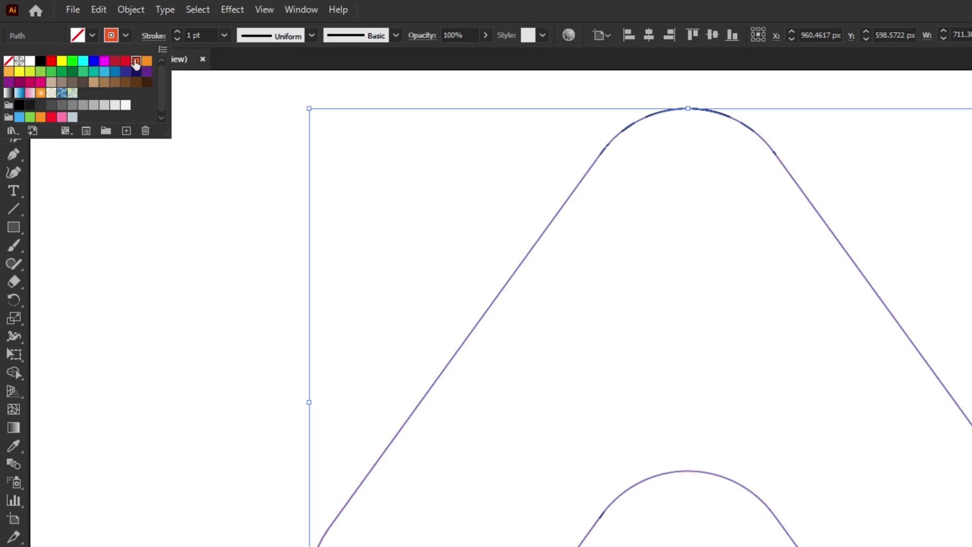
left_click(168, 206)
left_click(169, 233)
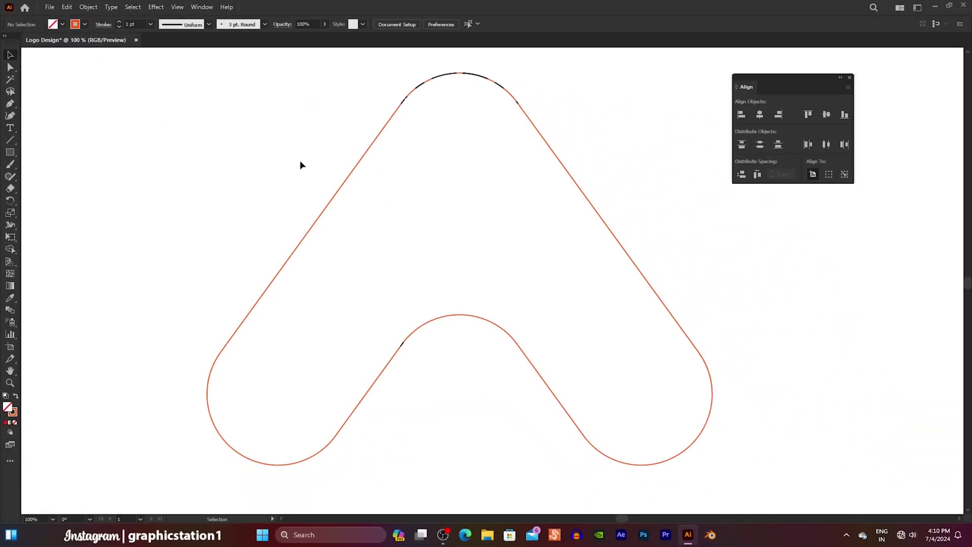
- Select the A outline and cut it to the clipboard
left_click(332, 200)
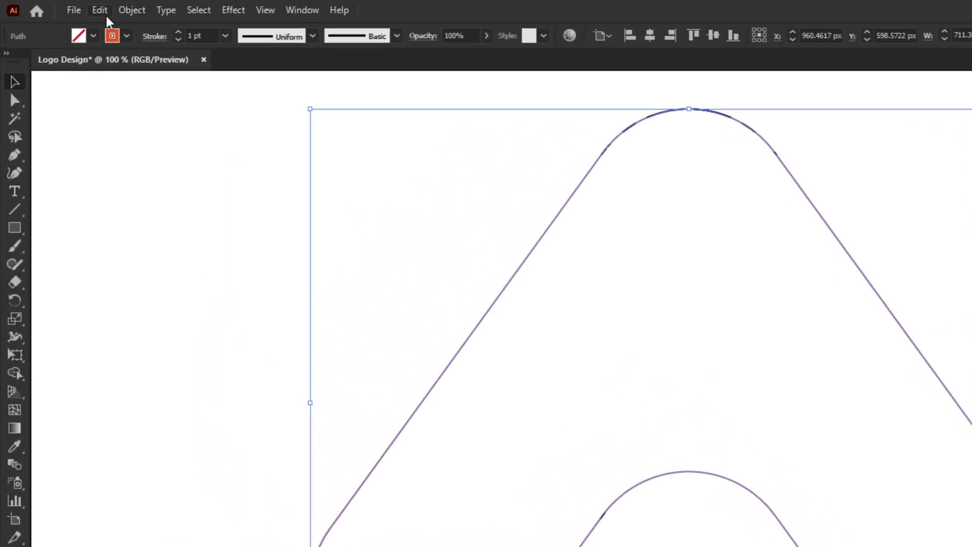
left_click(104, 12)
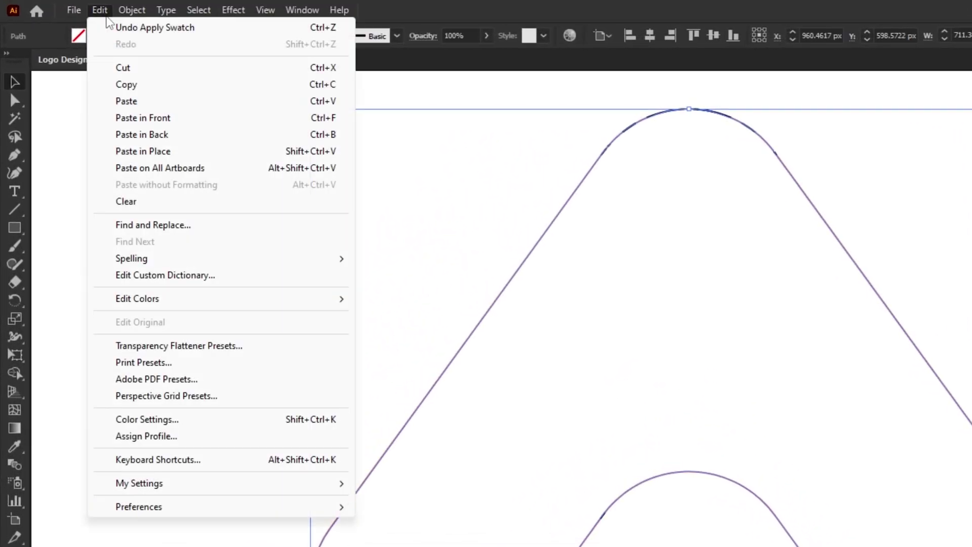
left_click(115, 69)
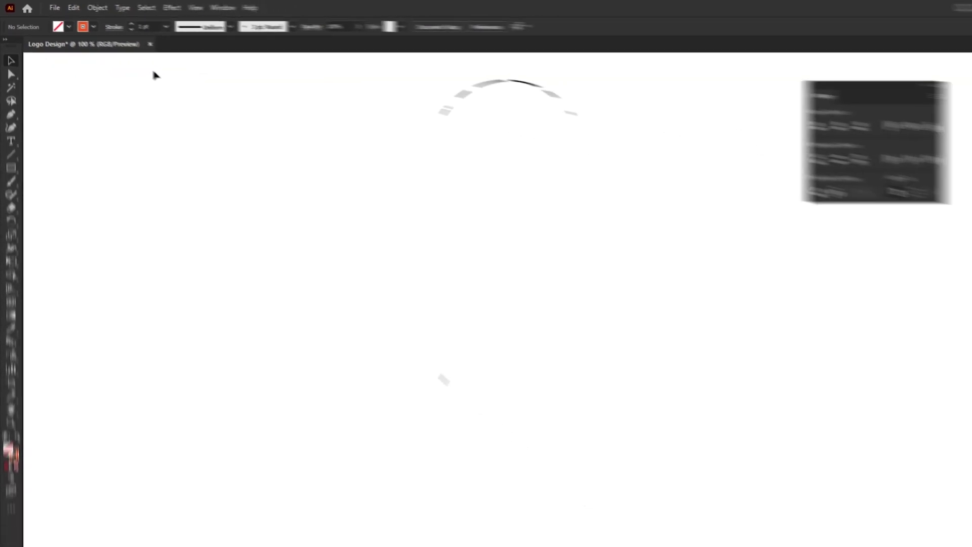
- Delete the leftover arc fragments and paste the A outline back in place
left_click_drag(196, 68, 667, 443)
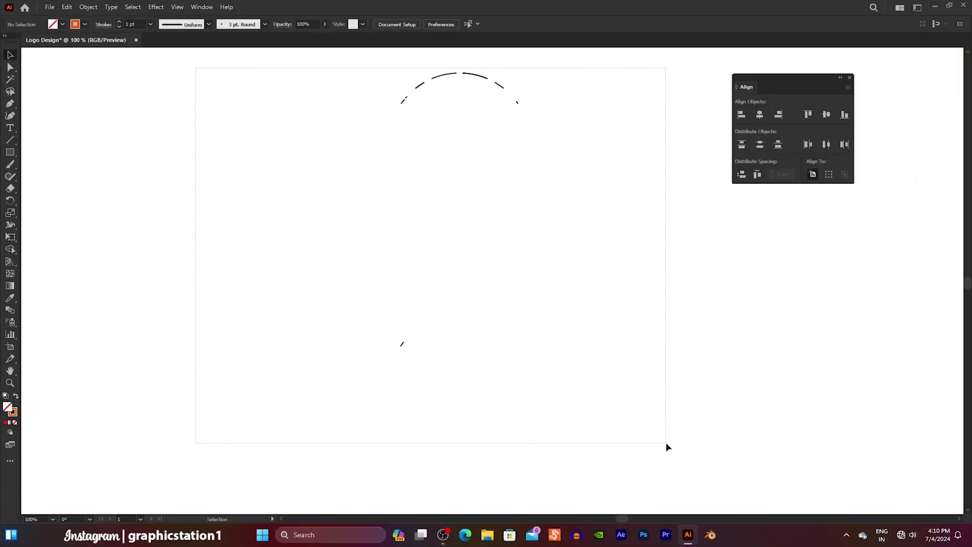
key("Delete")
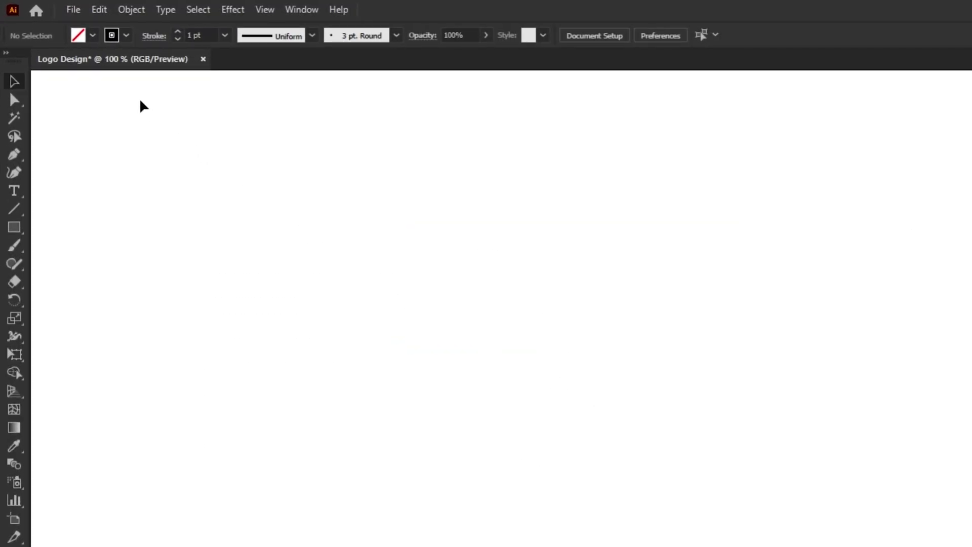
left_click(101, 12)
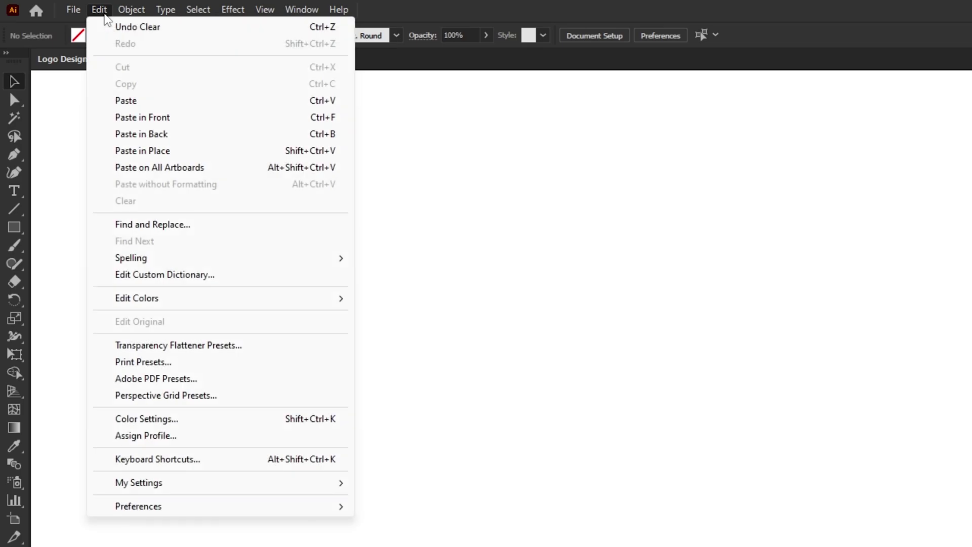
left_click(104, 150)
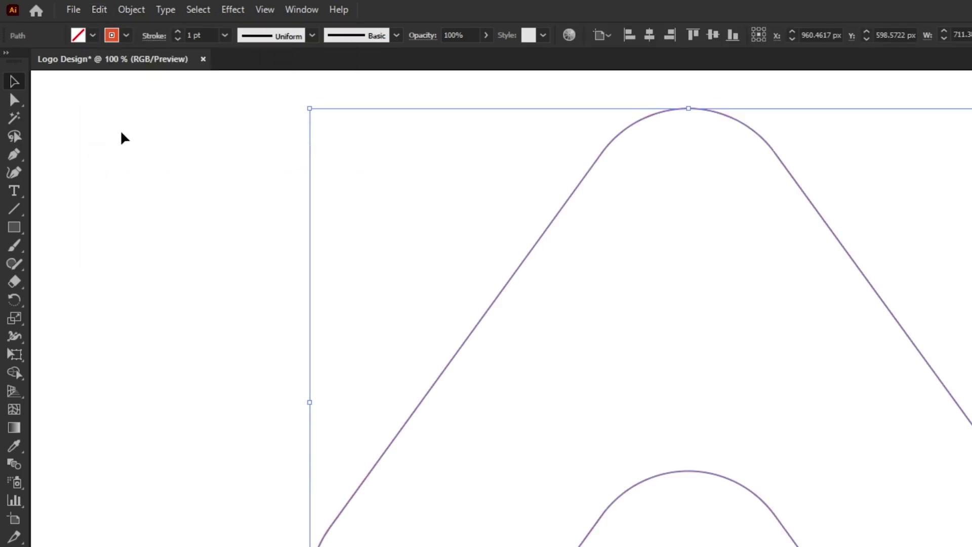
left_click(234, 10)
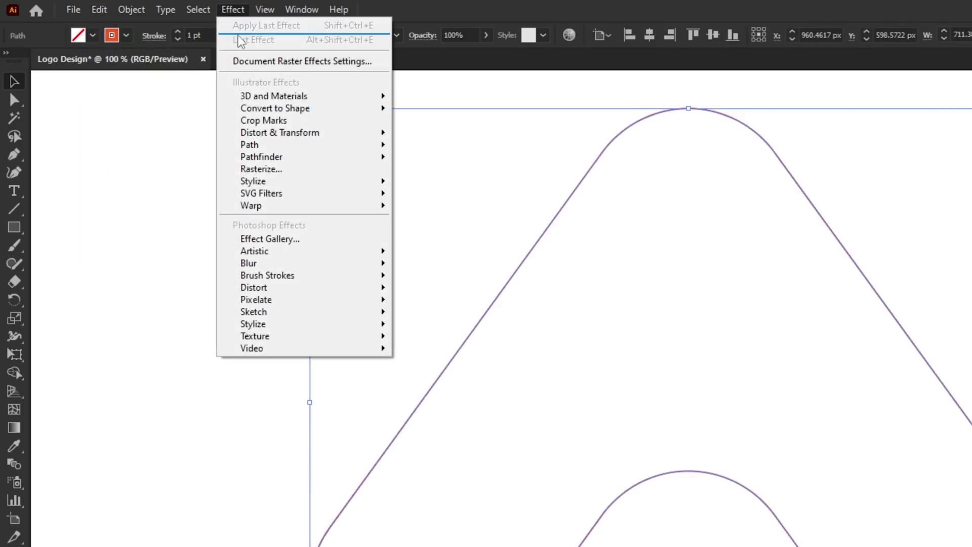
mouse_move(274, 96)
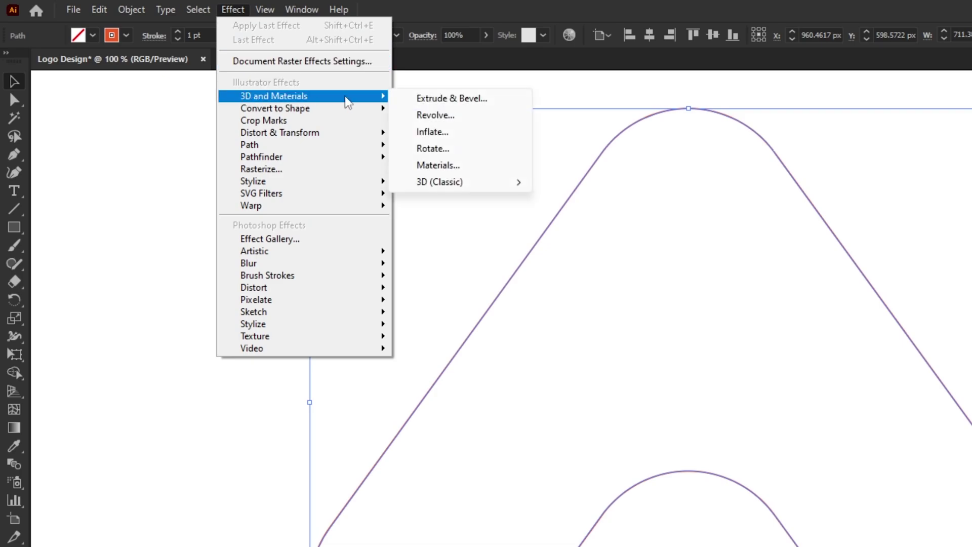
mouse_move(439, 181)
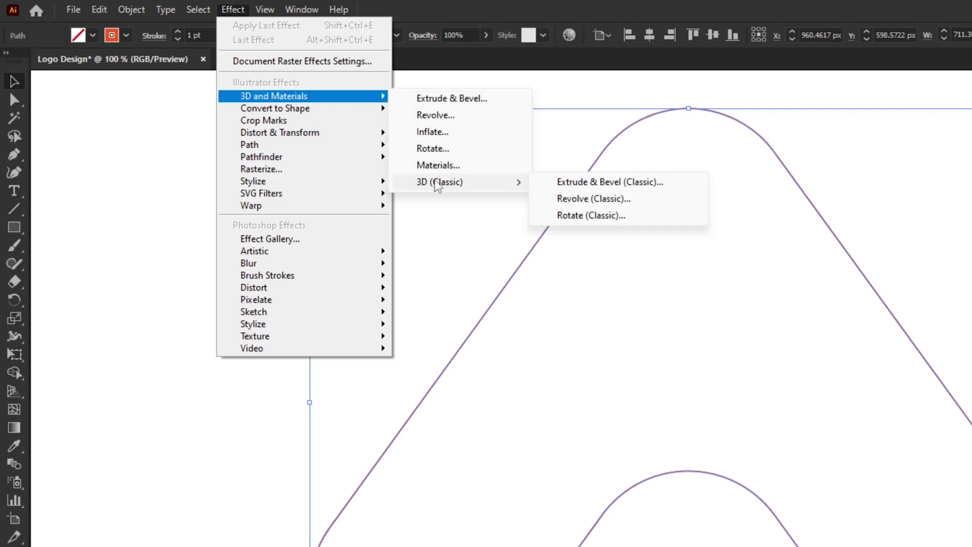
- Apply a classic 3D Extrude with custom rotation X 0° and Y -40°
left_click(576, 182)
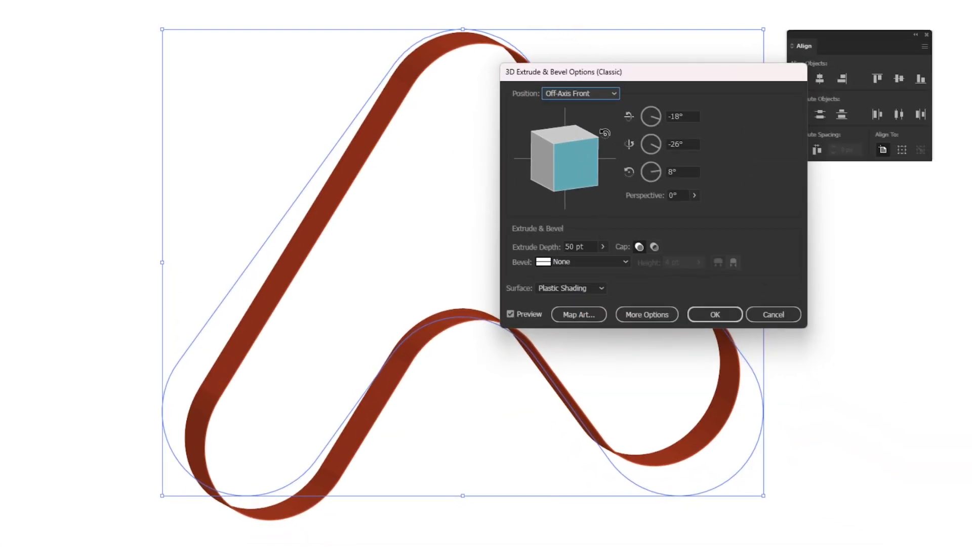
left_click(584, 94)
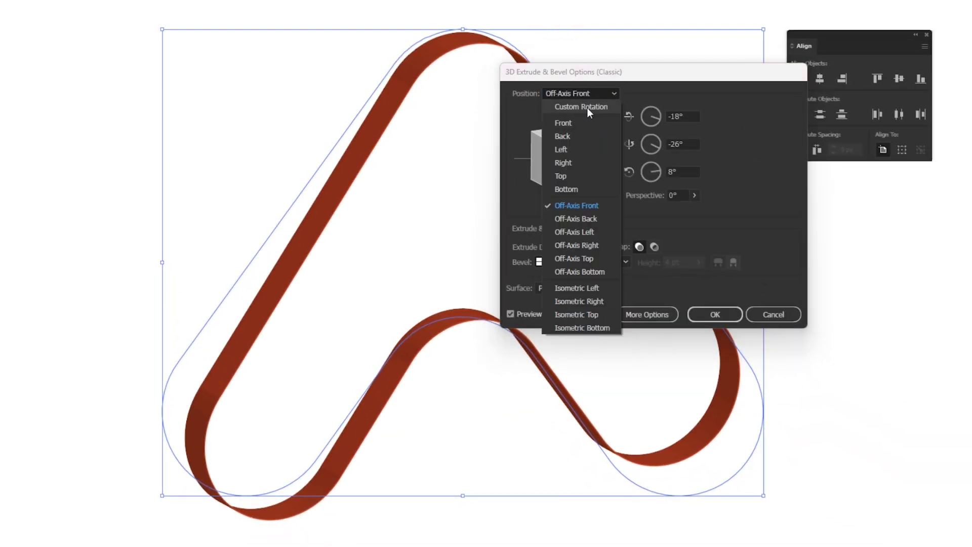
left_click(588, 108)
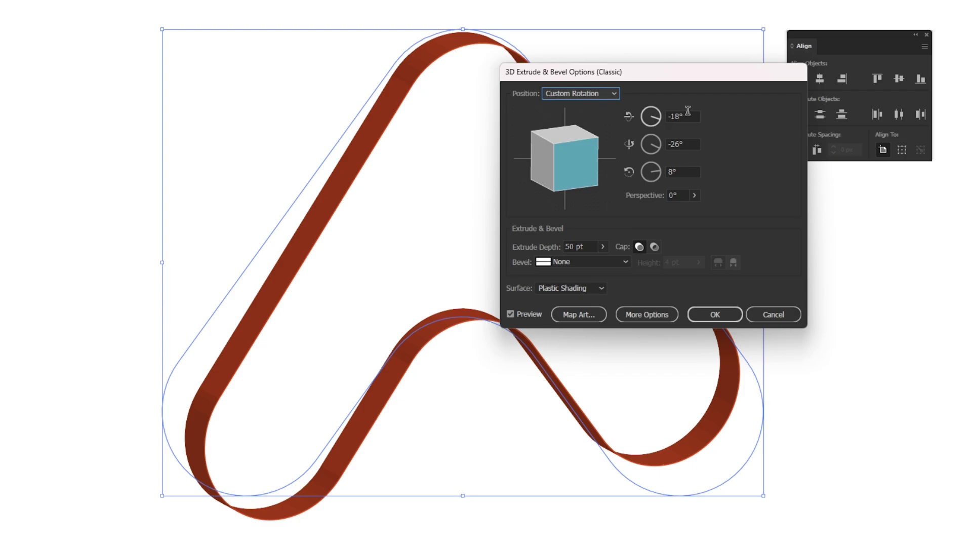
key("Tab")
type("0")
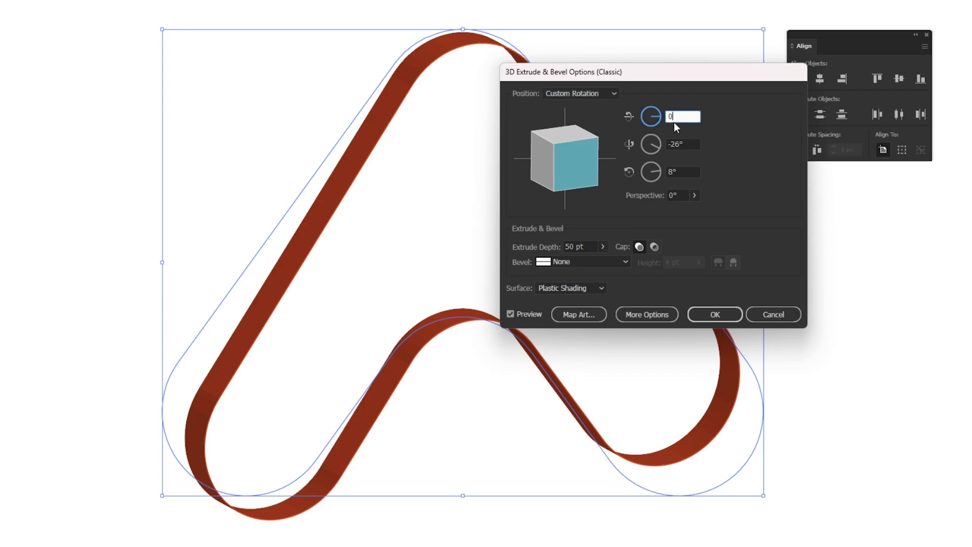
key("Tab")
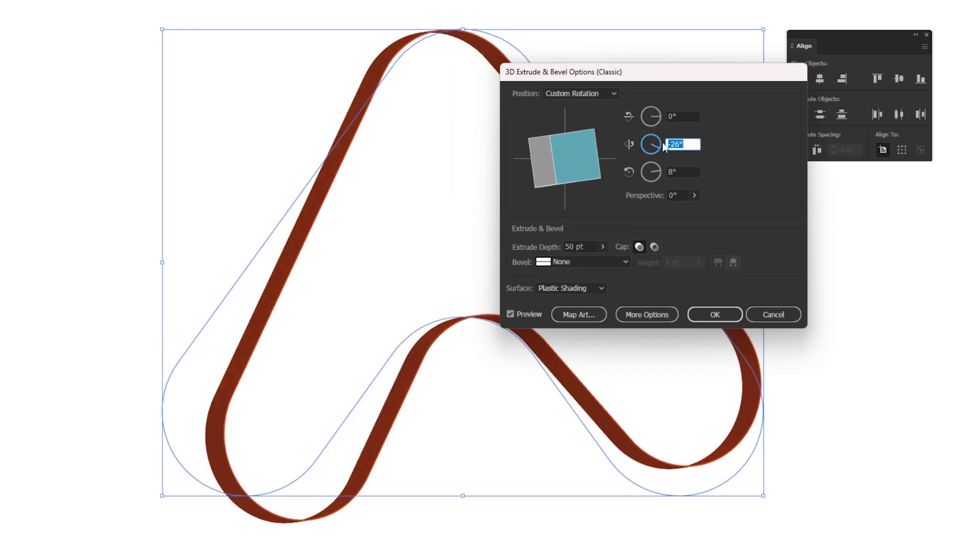
type("-40")
key("Tab")
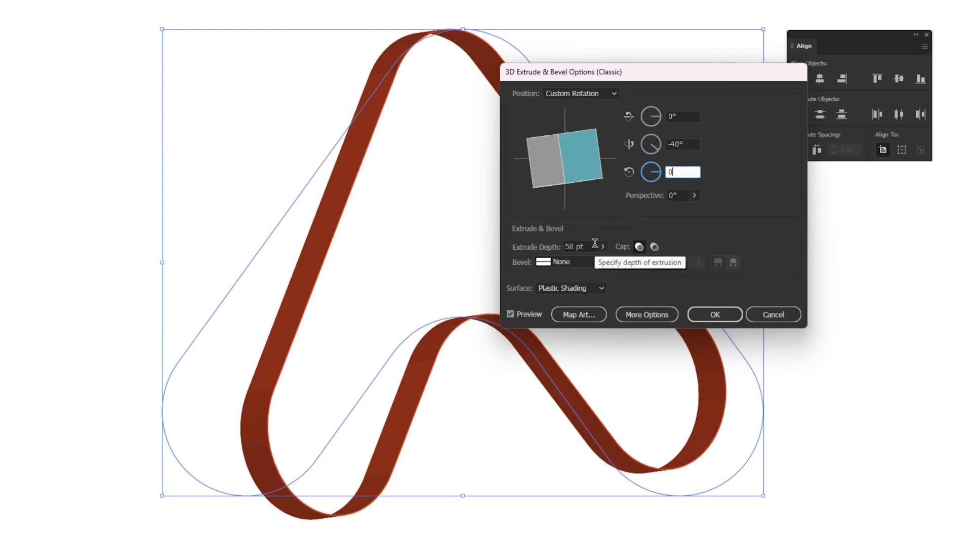
- Set Z rotation 0°, extrude depth 320 pt and No Shading, and confirm
left_click_drag(594, 247, 552, 252)
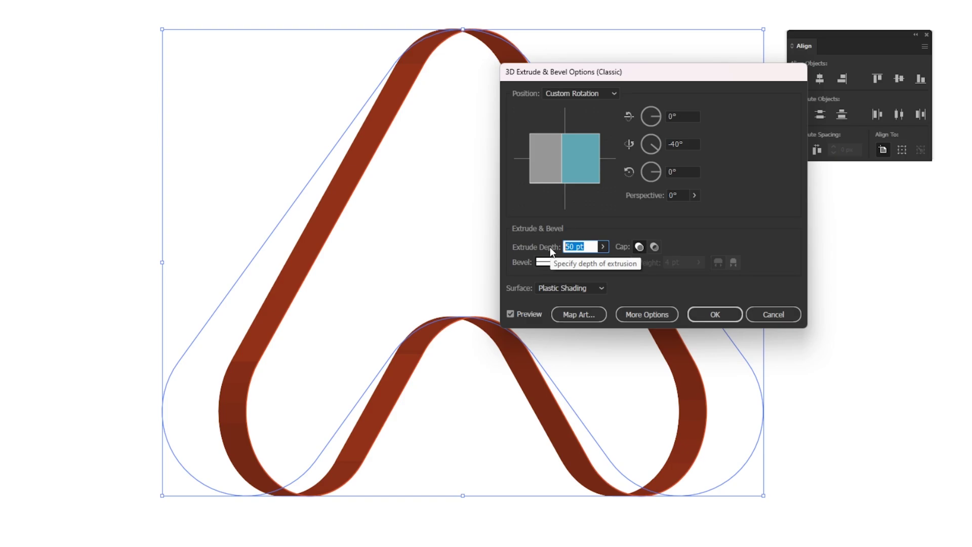
type("320")
key("Tab")
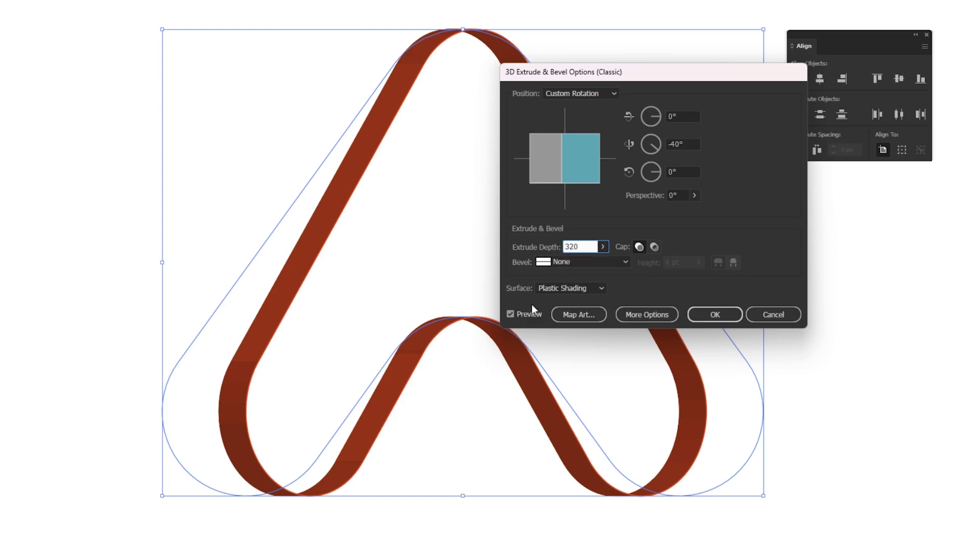
left_click(530, 314)
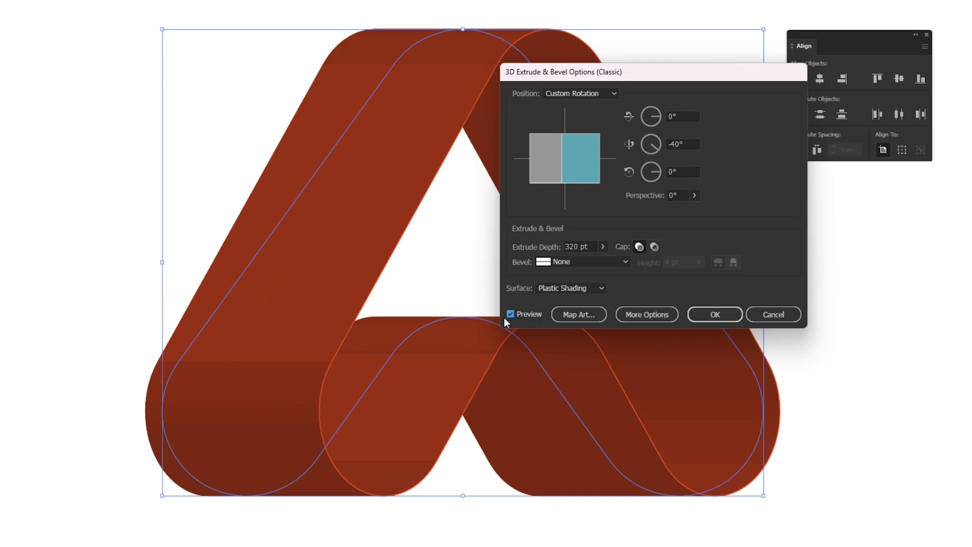
left_click(568, 289)
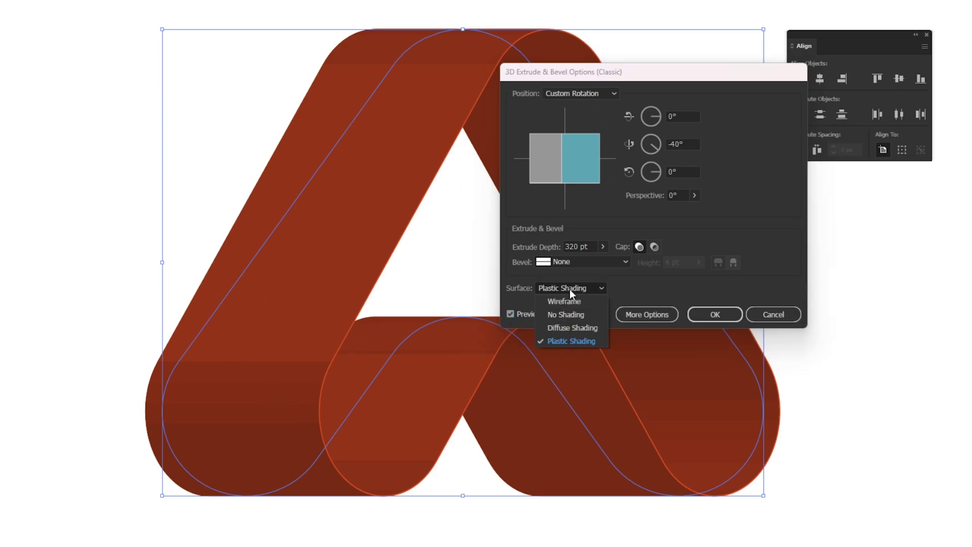
left_click(563, 316)
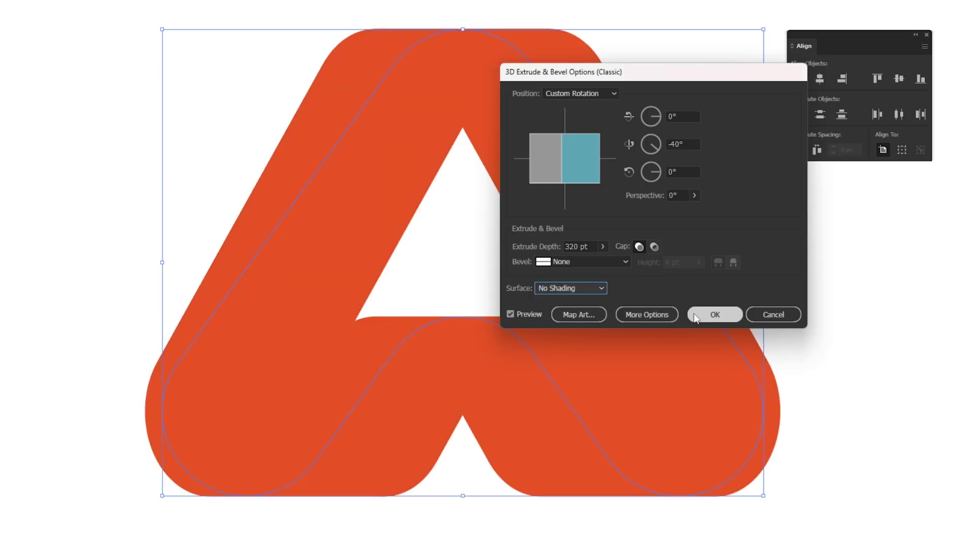
left_click(715, 314)
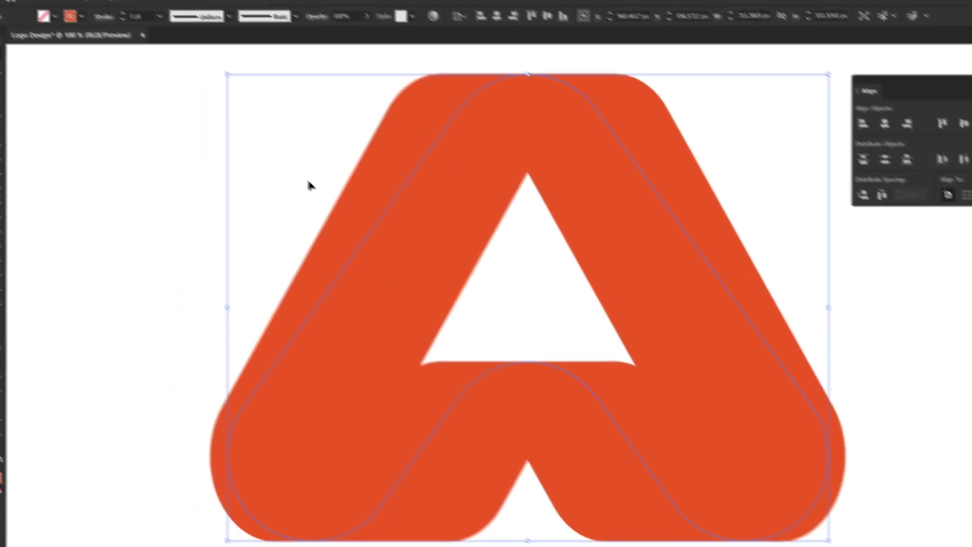
- Expand the 3D appearance and ungroup the artwork twice
left_click(104, 8)
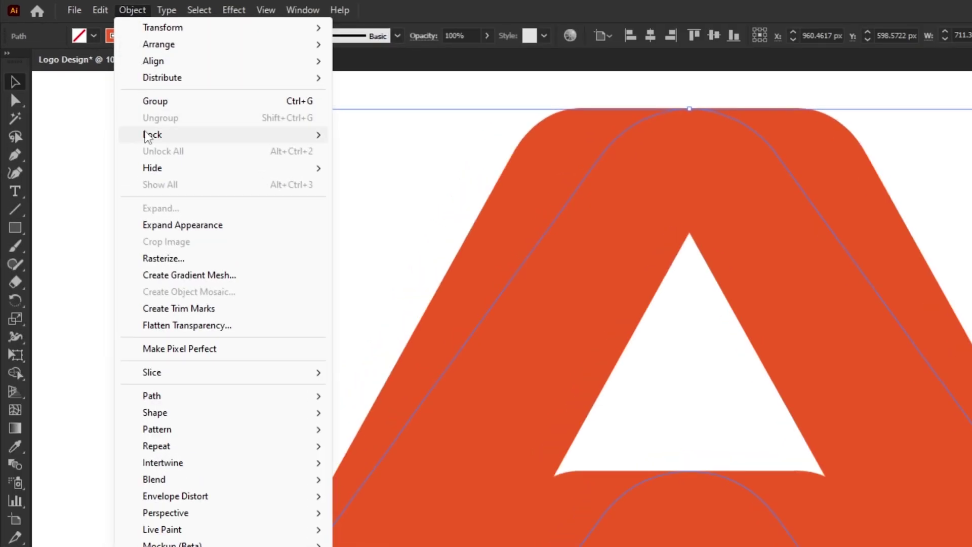
left_click(149, 226)
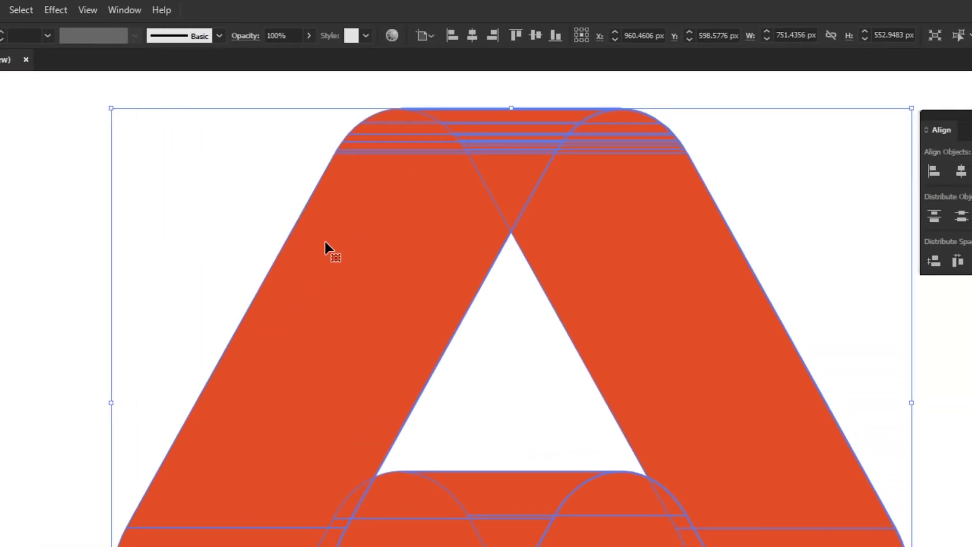
right_click(397, 240)
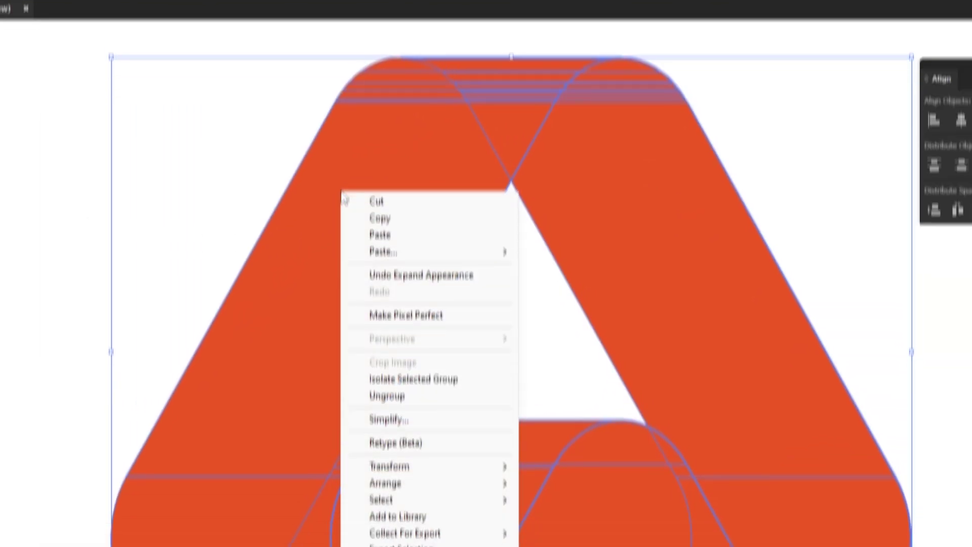
left_click(365, 318)
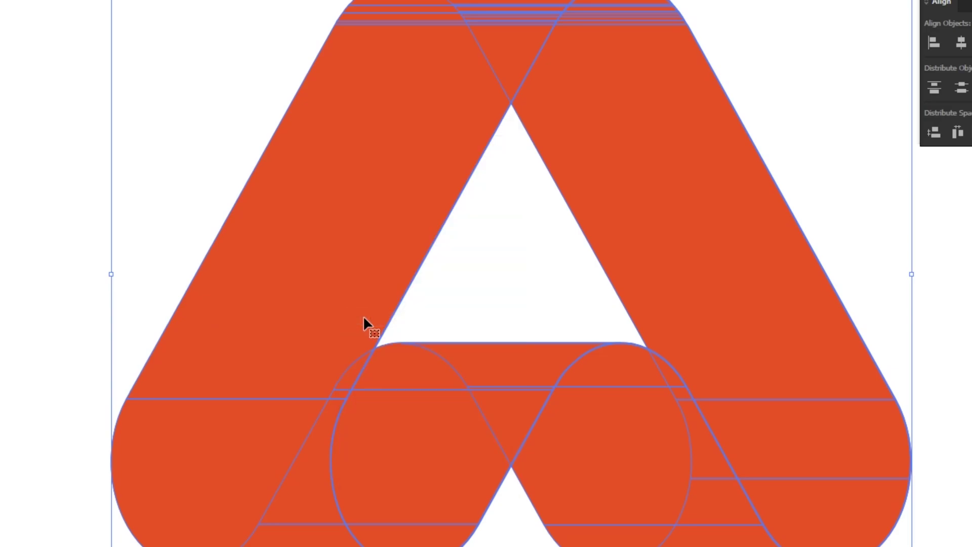
right_click(384, 158)
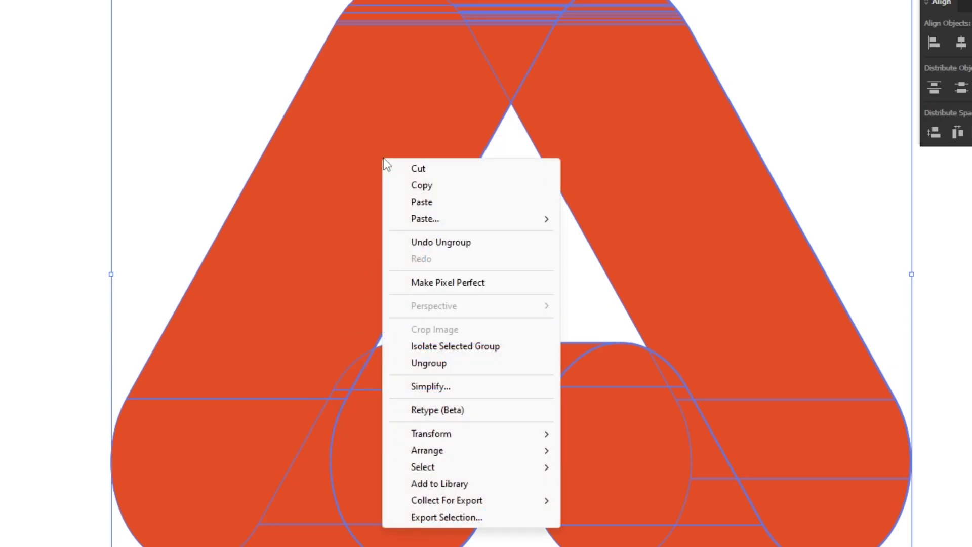
left_click(398, 363)
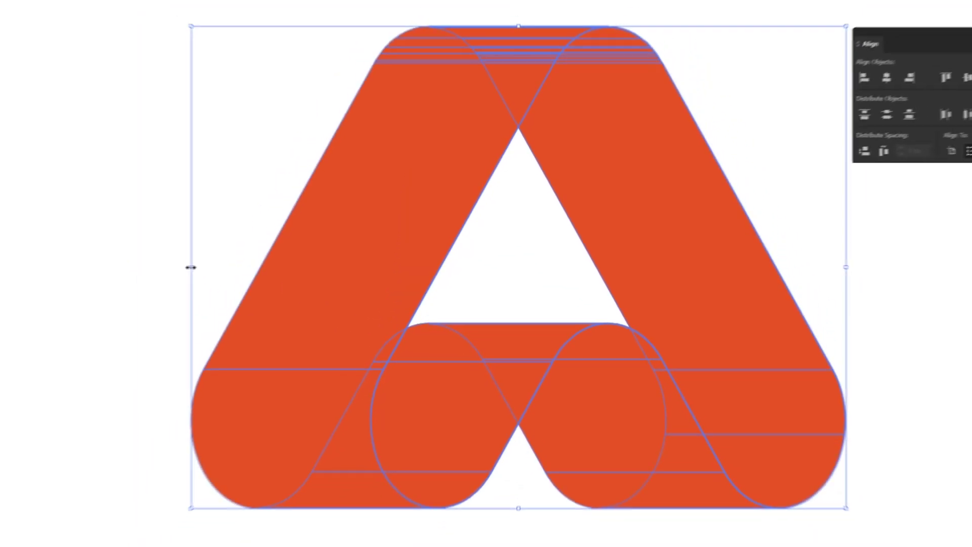
- Drag the legs and hidden parallelogram apart to inspect them, then undo
left_click(167, 267)
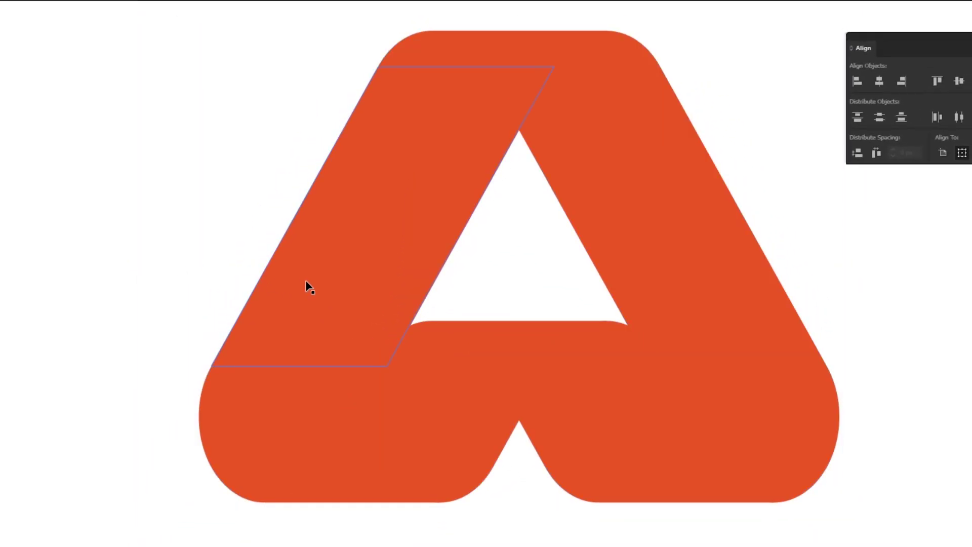
left_click_drag(306, 285, 184, 285)
left_click_drag(618, 232, 739, 231)
left_click_drag(602, 425, 280, 487)
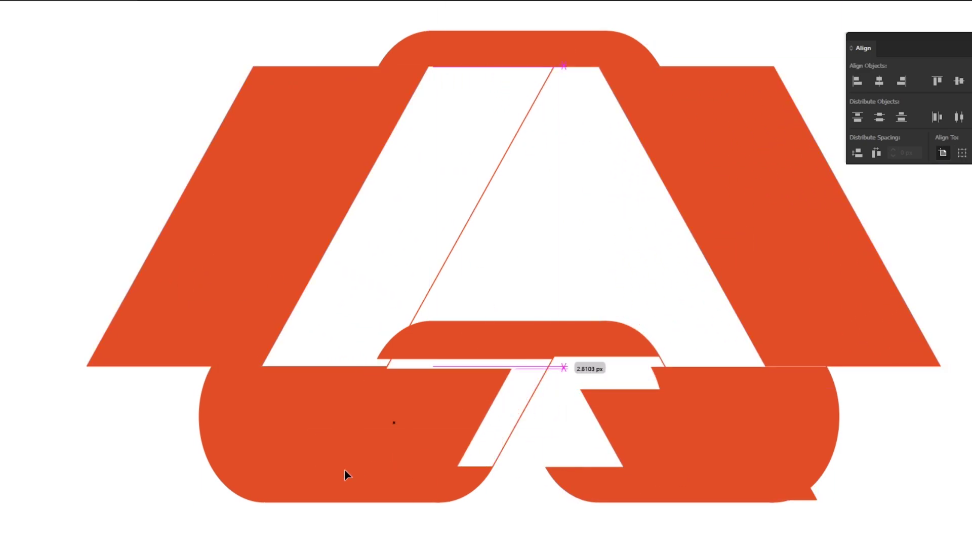
key("ctrl+z")
key("ctrl+z")
key("ctrl+z")
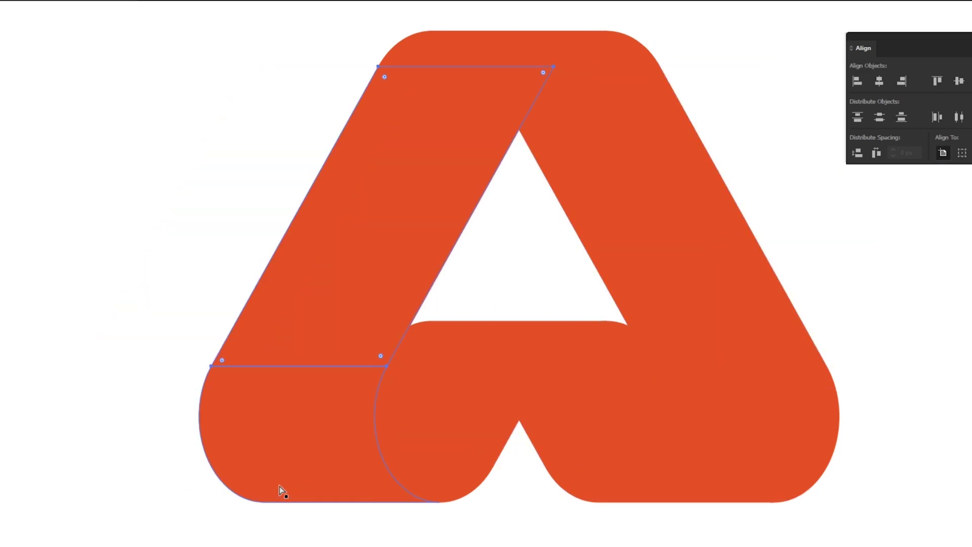
left_click(133, 267)
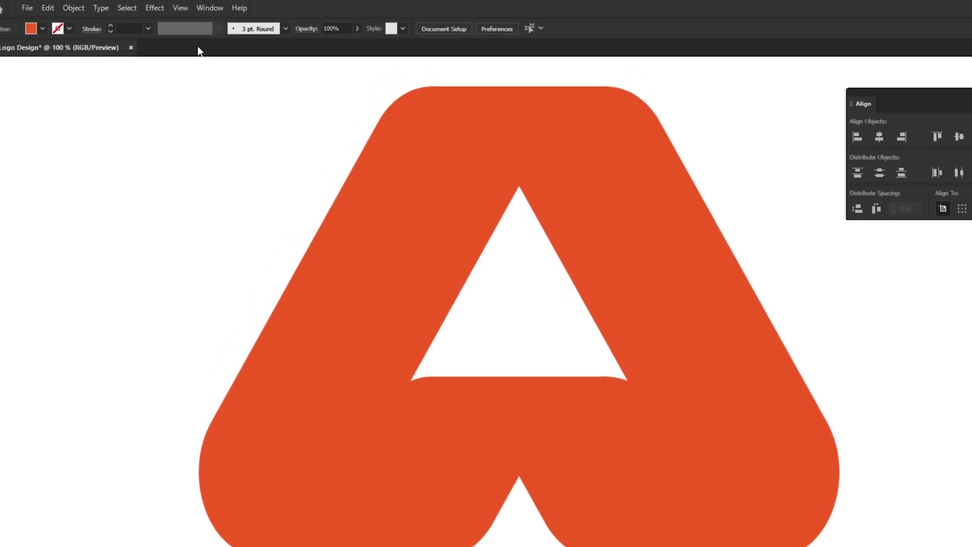
- Show the Pathfinder panel and place it near the A
left_click(211, 9)
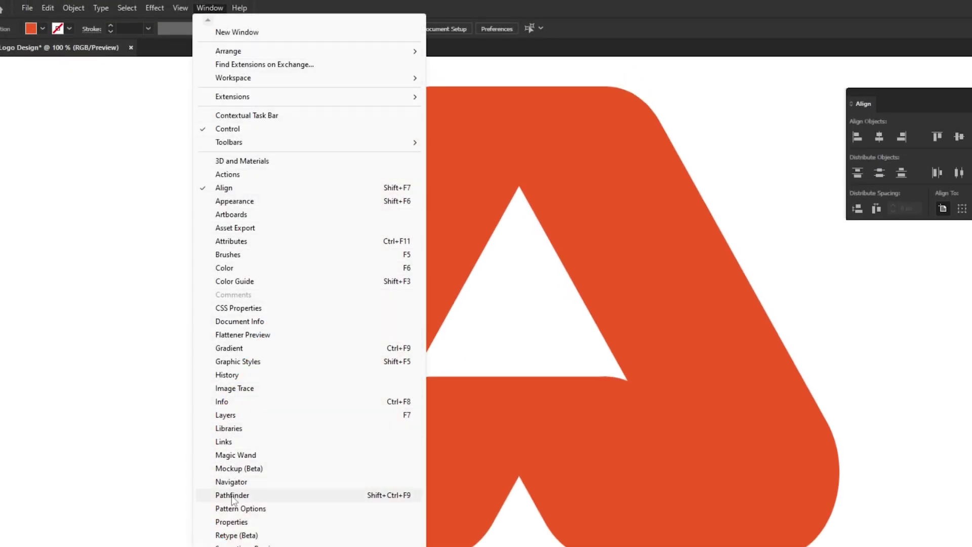
left_click(256, 495)
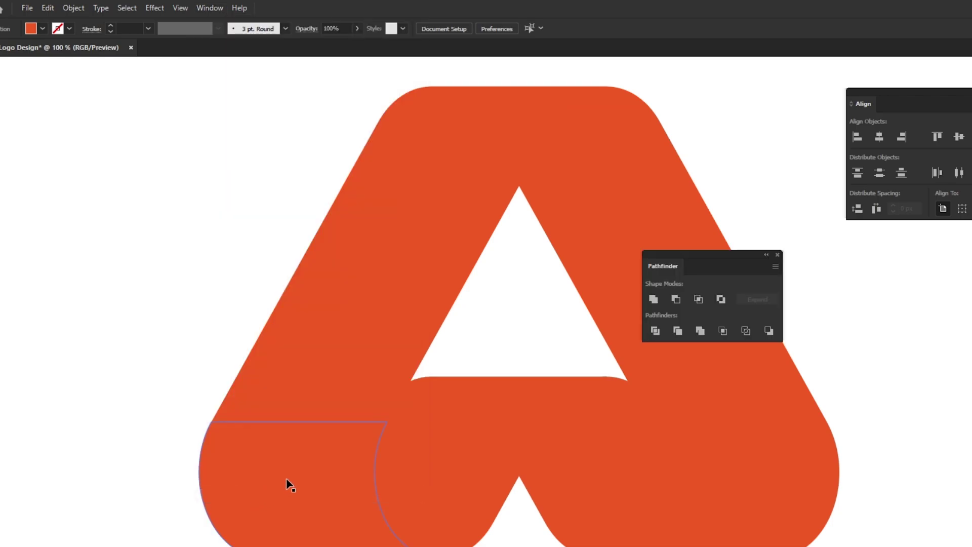
left_click_drag(724, 254, 646, 278)
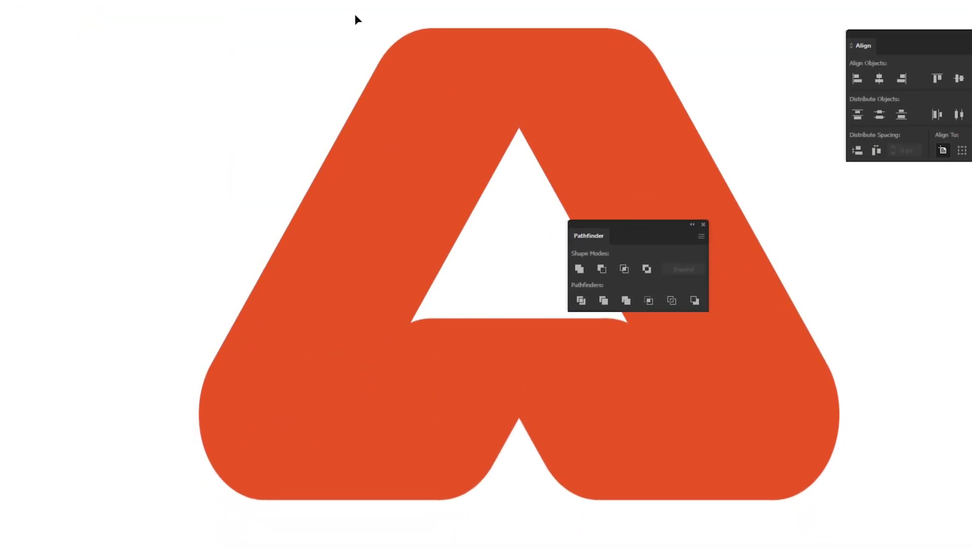
- Unite the left-leg pieces and bottom-left rounded end into one shape
left_click_drag(355, 15, 428, 73)
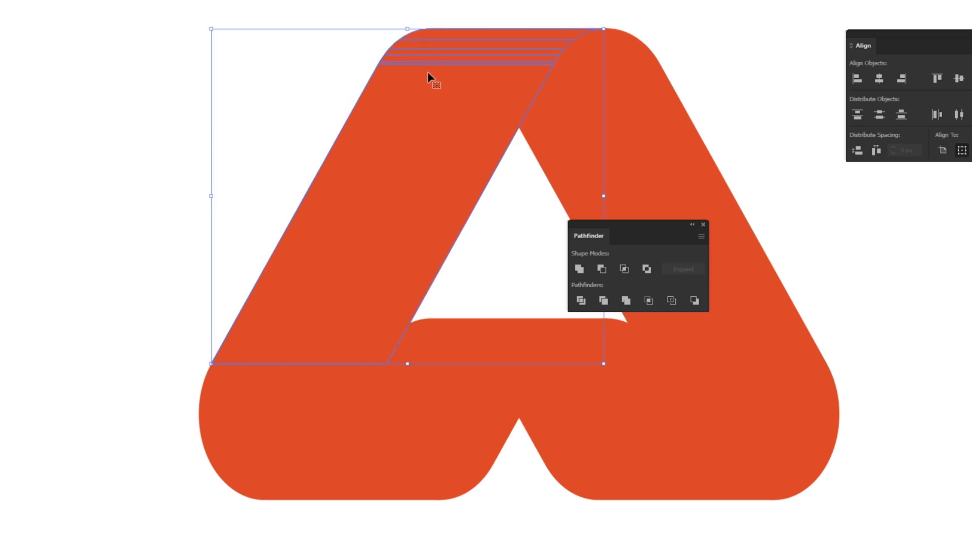
left_click(328, 371, "shift")
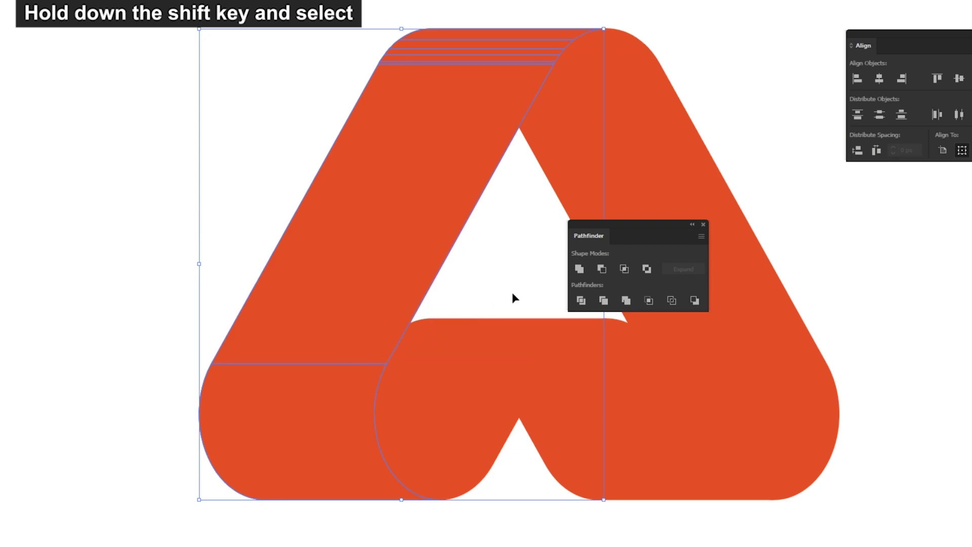
left_click(580, 271)
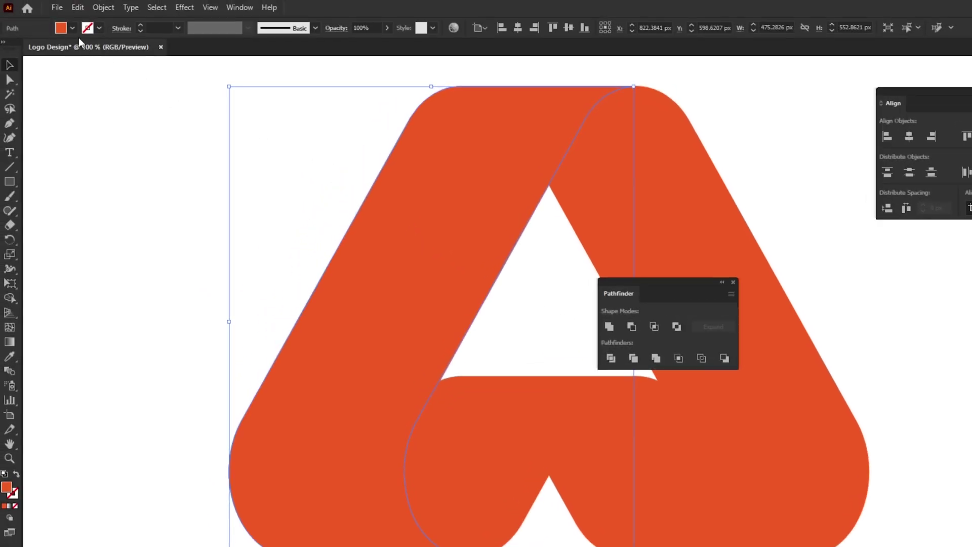
left_click(72, 29)
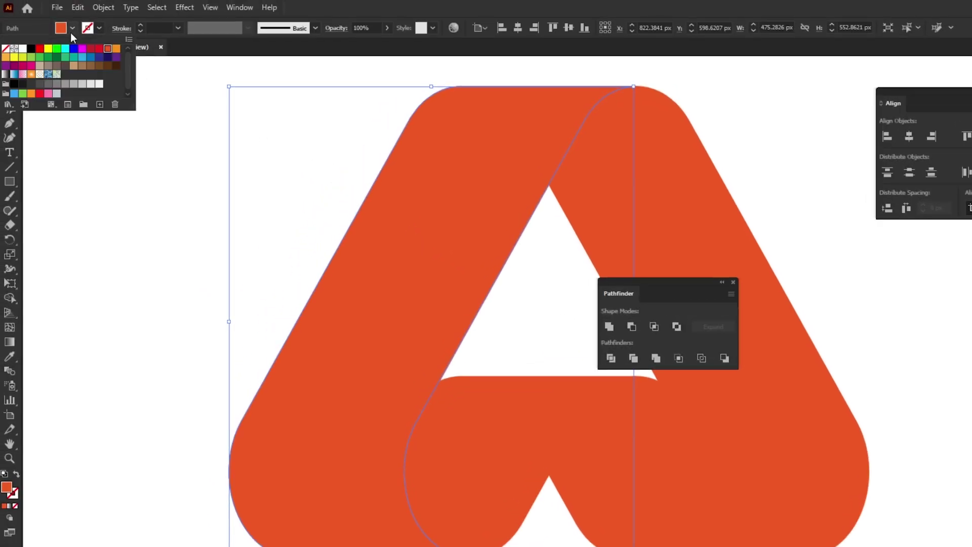
- Fill the left band dark grey, then unite the three middle fold pieces
left_click(40, 85)
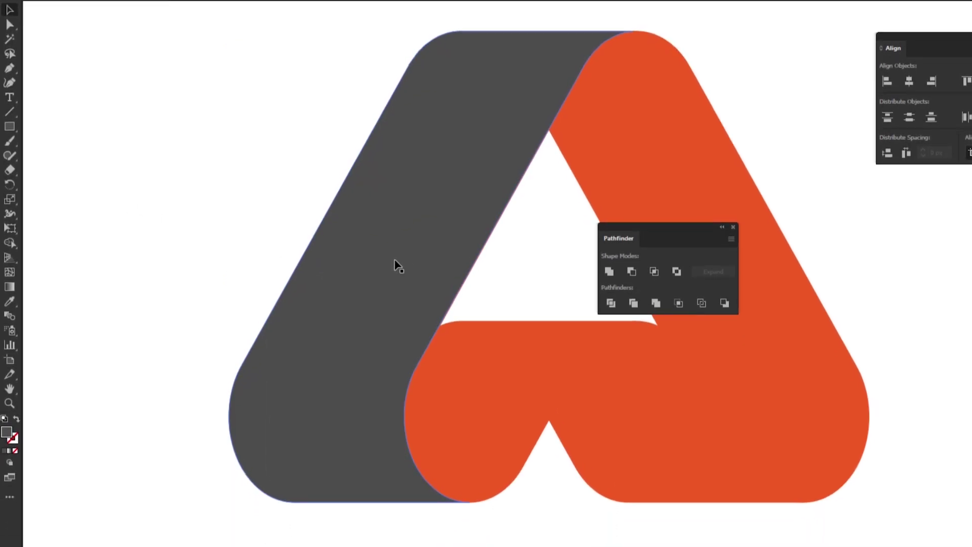
left_click(320, 97)
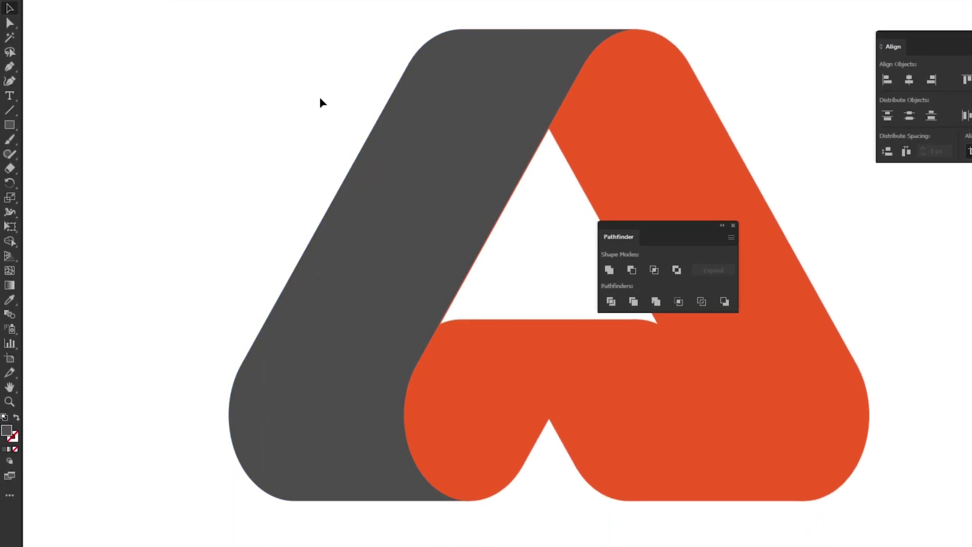
left_click(455, 482)
left_click(461, 441, "shift")
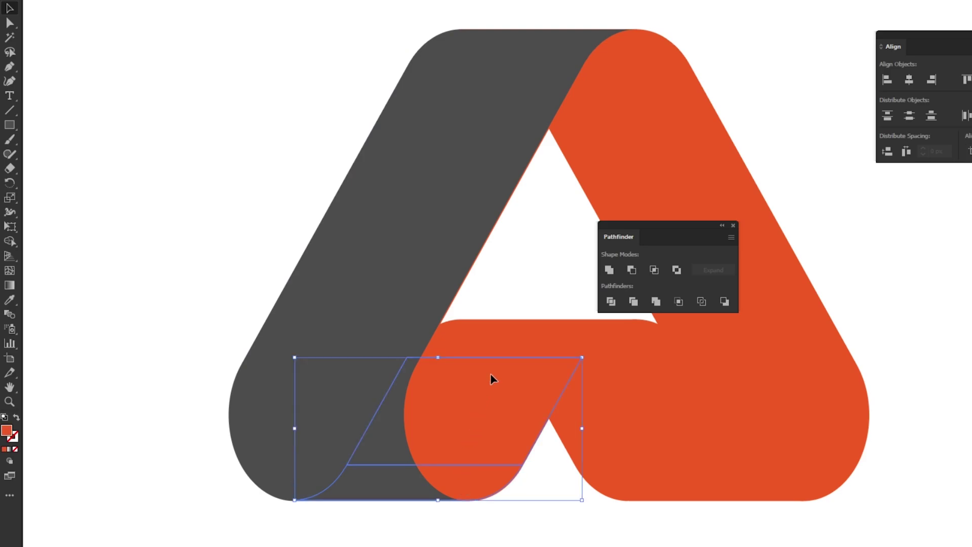
left_click(529, 330, "shift")
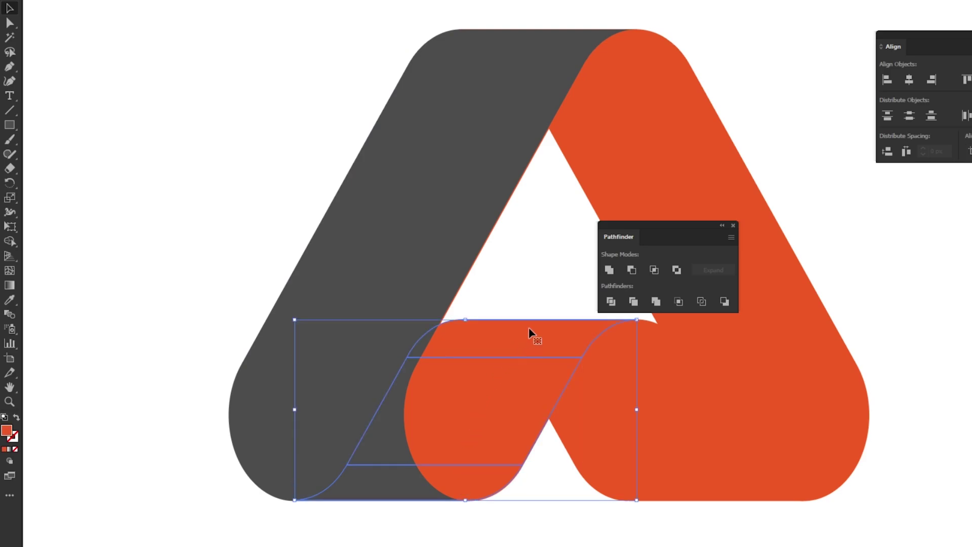
left_click(609, 271)
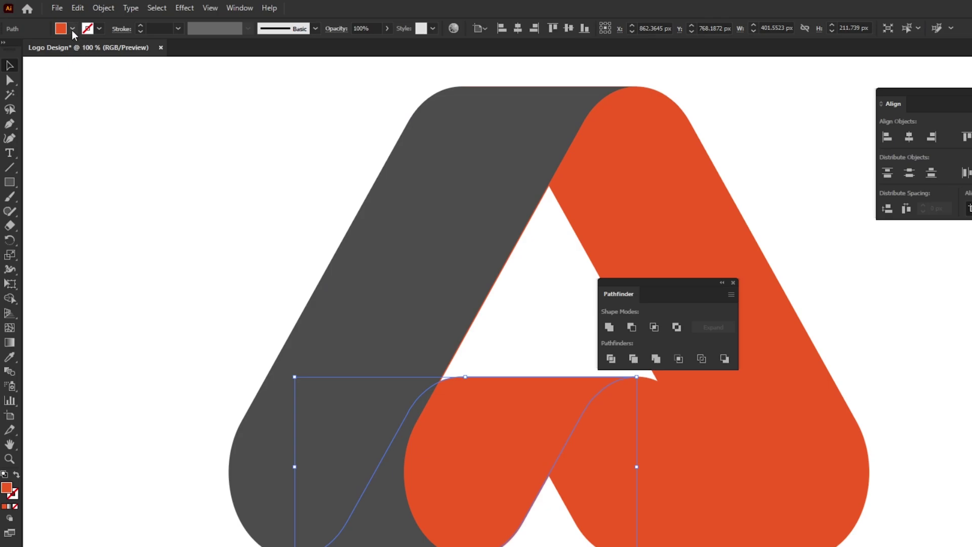
- Fill the merged fold piece grey and deselect it
left_click(73, 29)
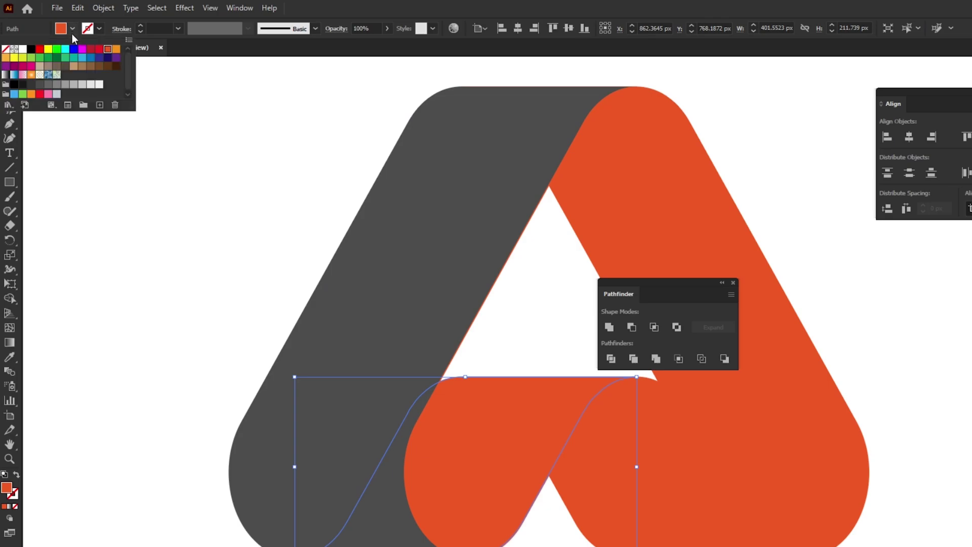
left_click(53, 84)
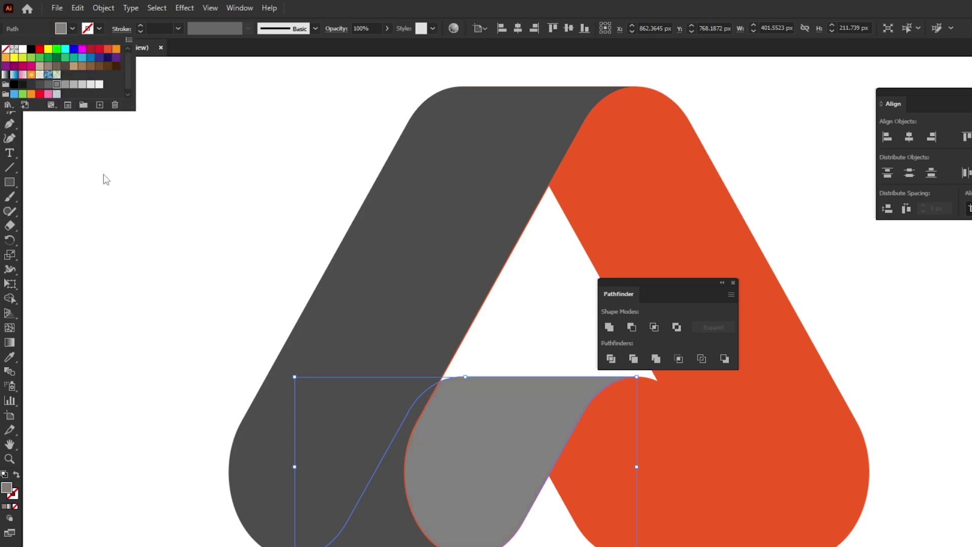
left_click(125, 216)
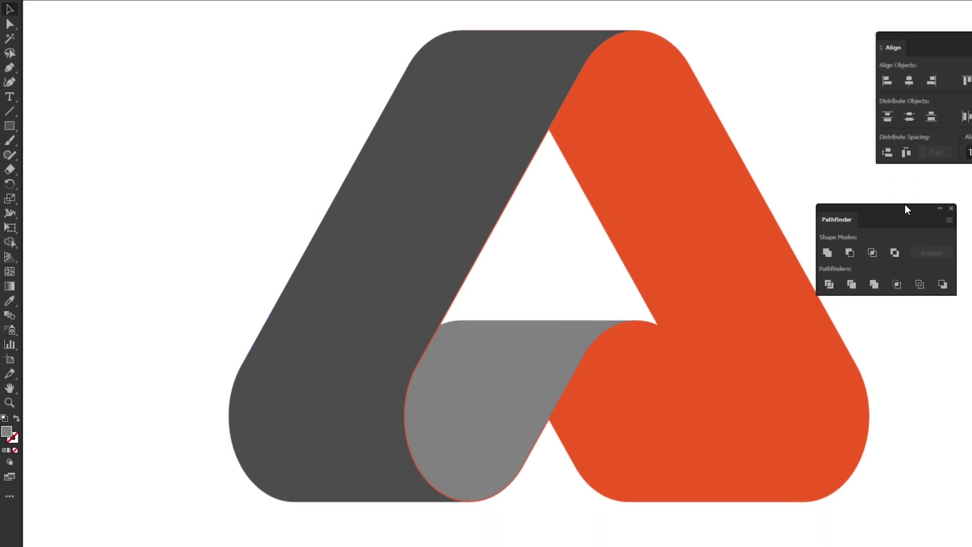
- Move the Pathfinder panel aside and add the orange piece below the fold to the selection
left_click_drag(679, 229, 801, 69)
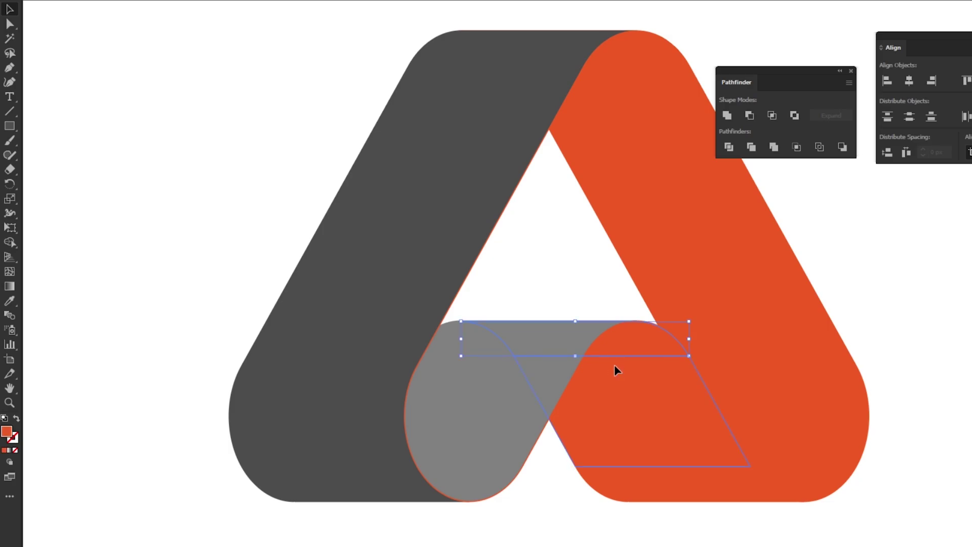
left_click(671, 491, "shift")
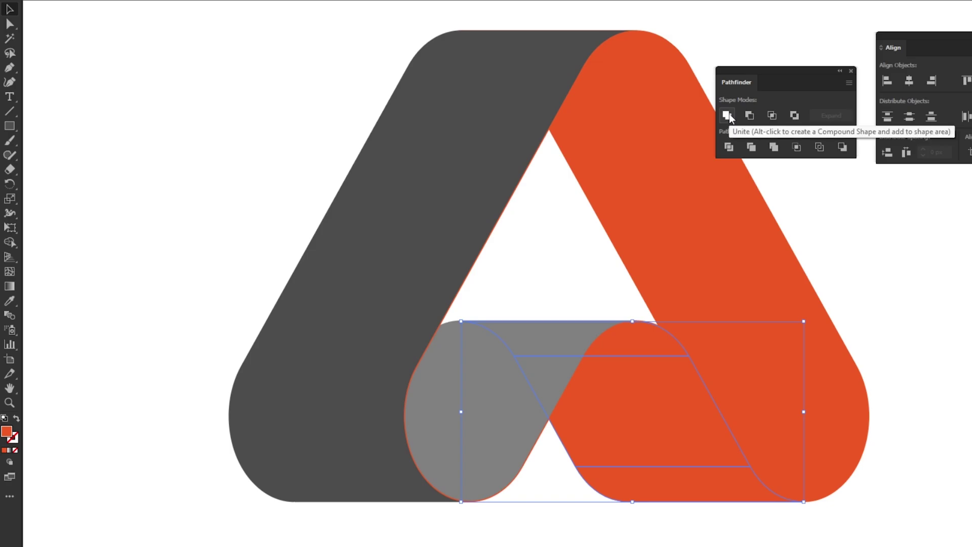
key("f")
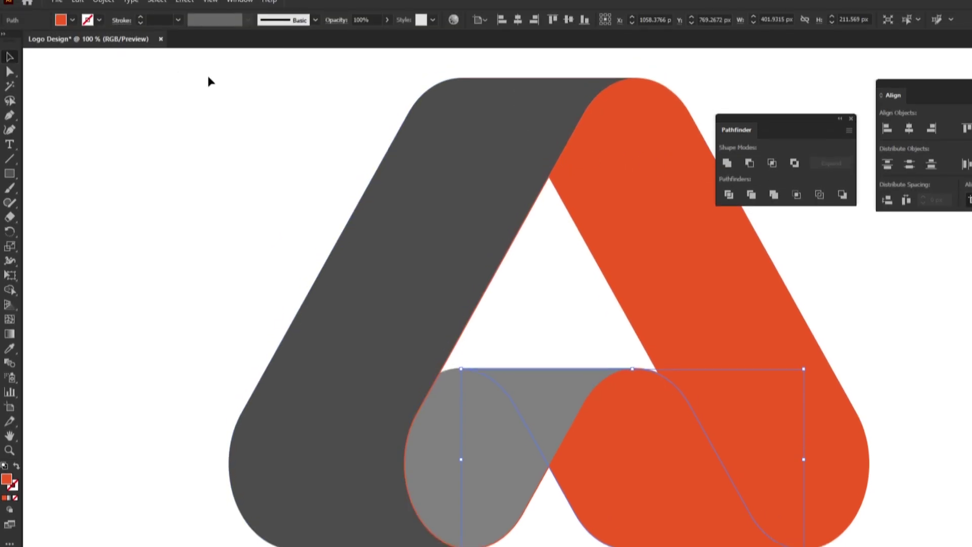
left_click(70, 29)
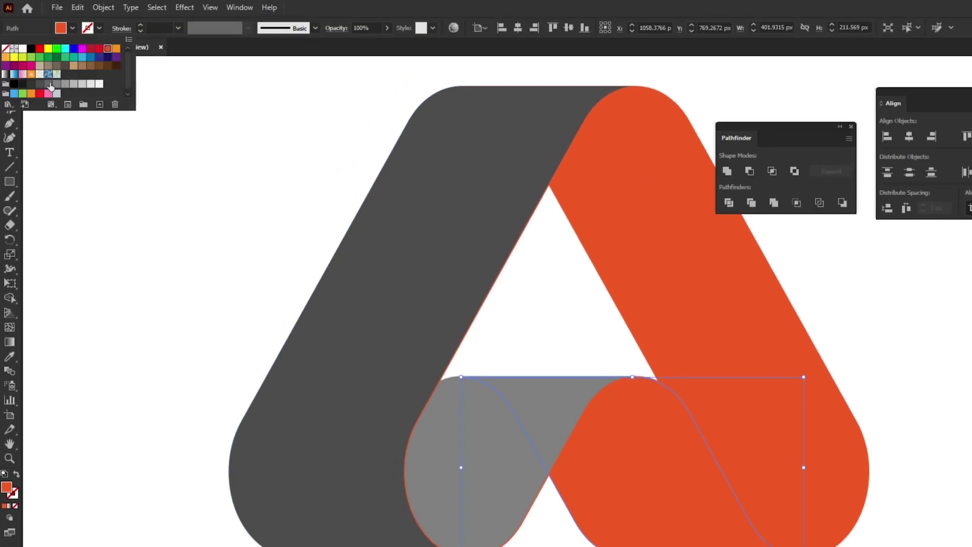
- Fill the lower-right piece charcoal grey and move the Pathfinder panel off the orange band
left_click(36, 85)
left_click(133, 258)
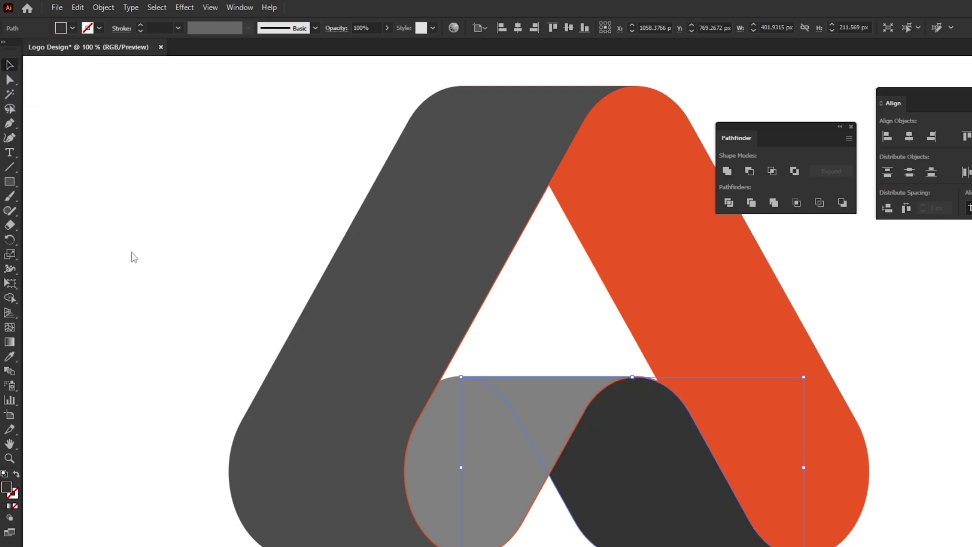
left_click(161, 287)
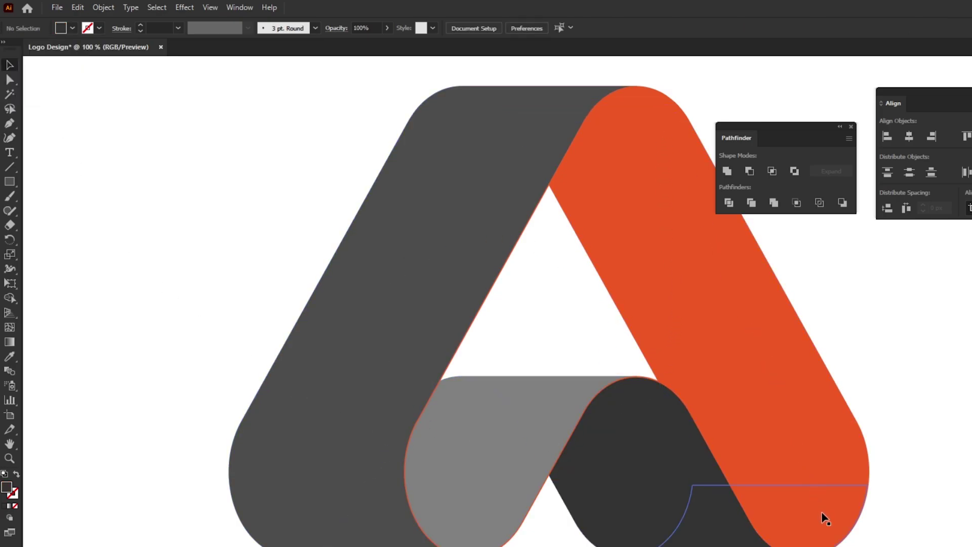
left_click_drag(792, 129, 436, 133)
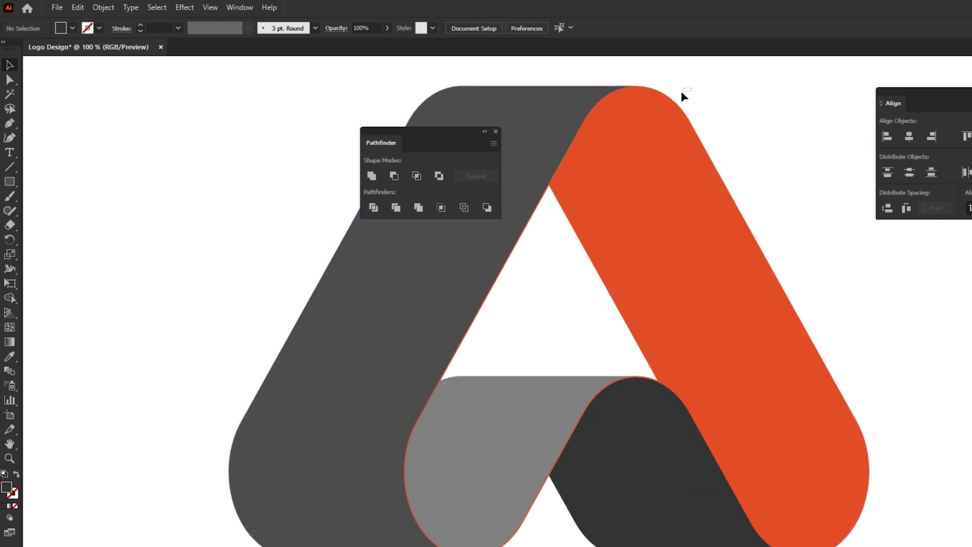
left_click(660, 149)
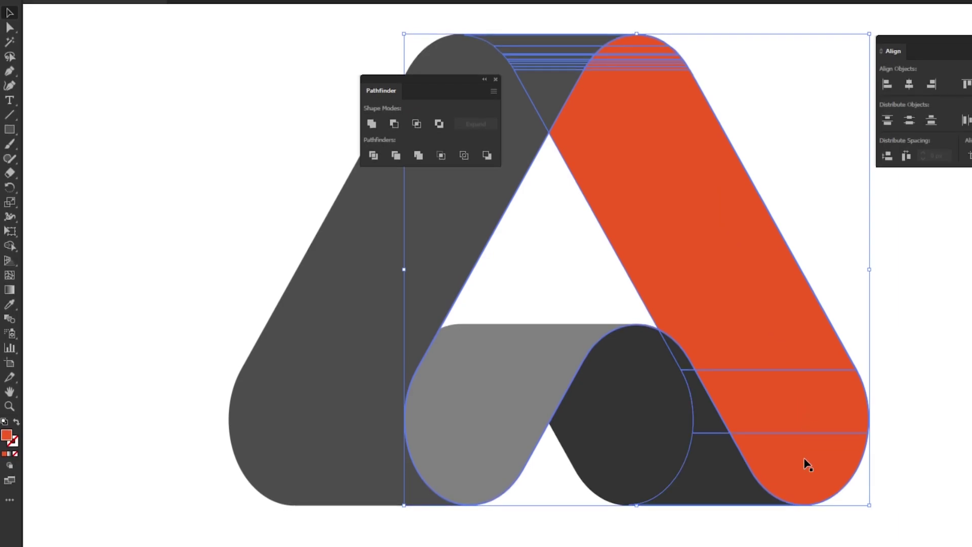
- Unite the striped orange pieces into one band, then re-centre the logo in view
left_click(371, 124)
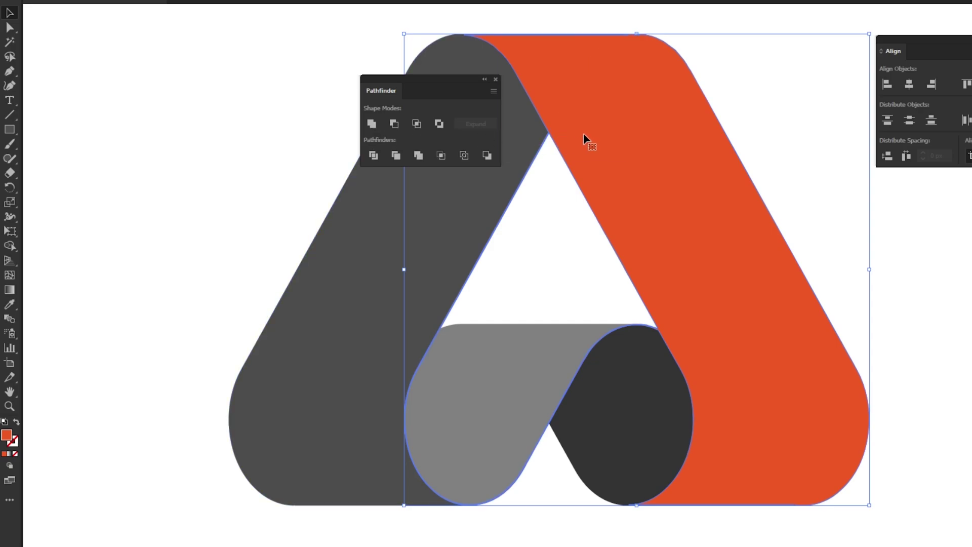
left_click_drag(446, 81, 286, 52)
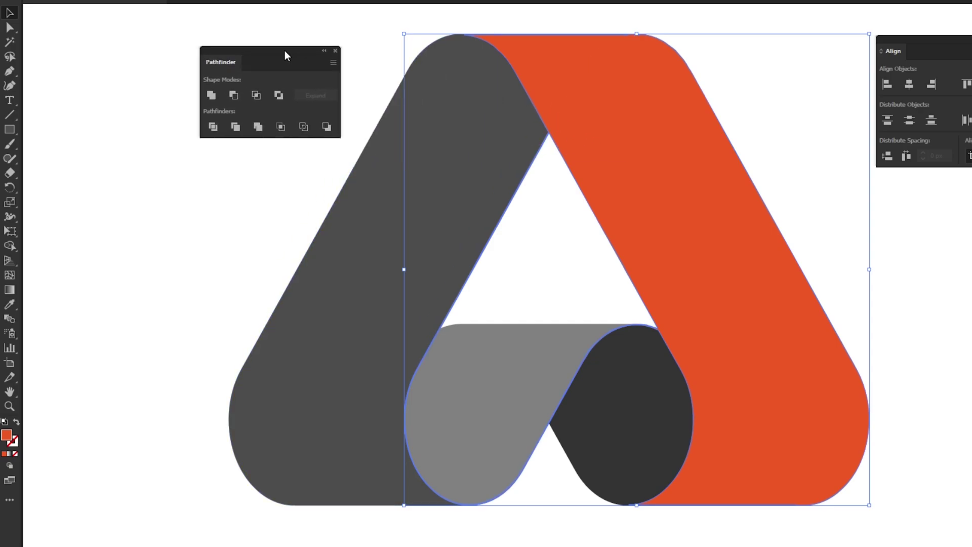
left_click(281, 210)
scroll(516, 255, "down", 1)
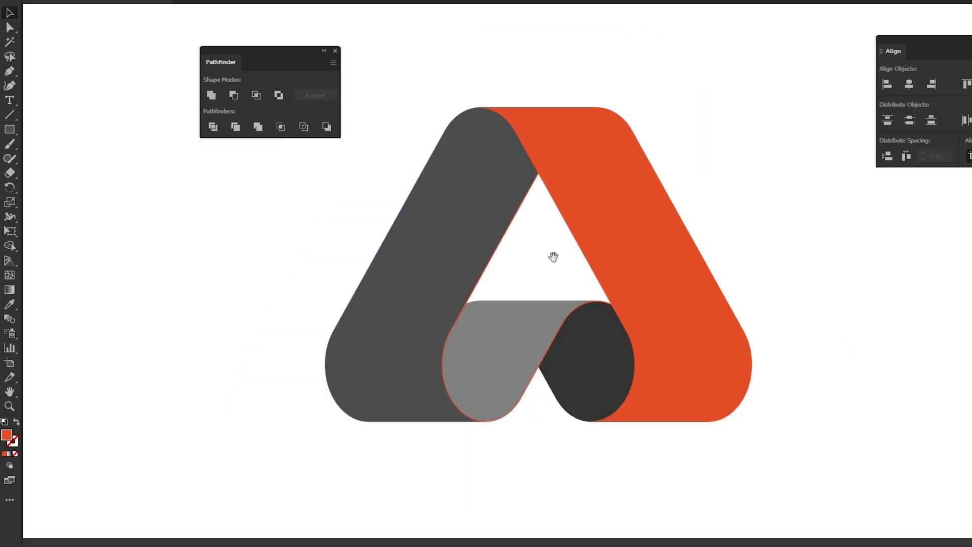
left_click_drag(553, 257, 616, 322)
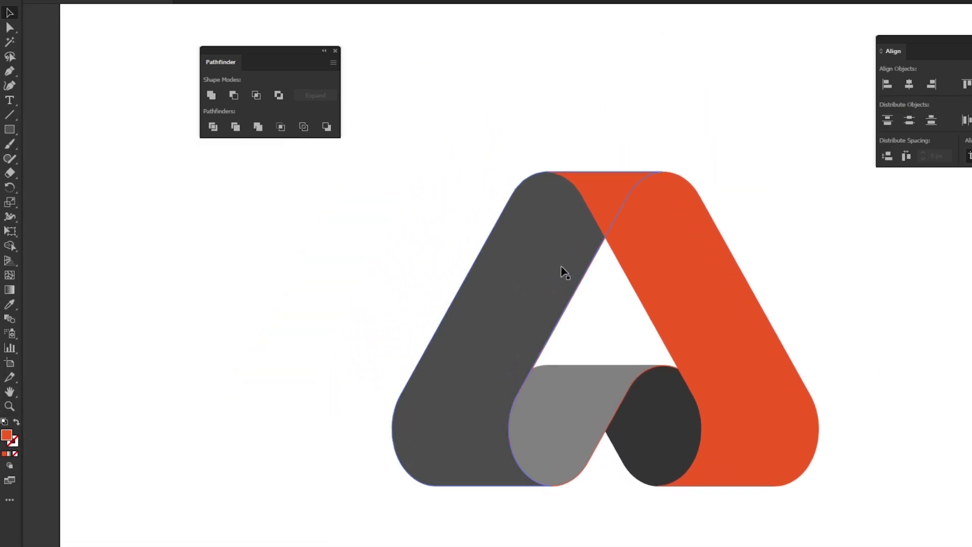
left_click_drag(564, 272, 512, 246)
- Move the orange band off to the right and switch to Direct Selection
left_click(683, 304)
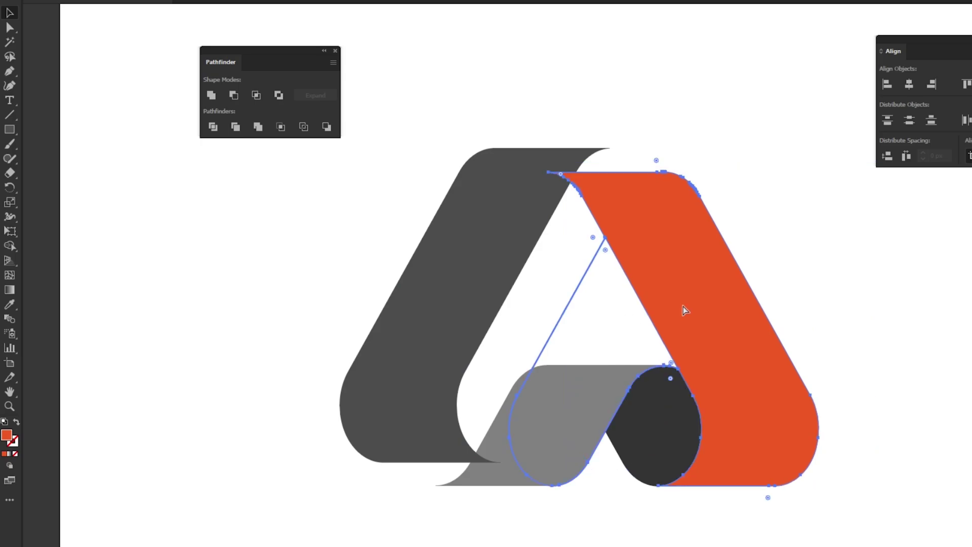
left_click_drag(714, 292, 816, 285)
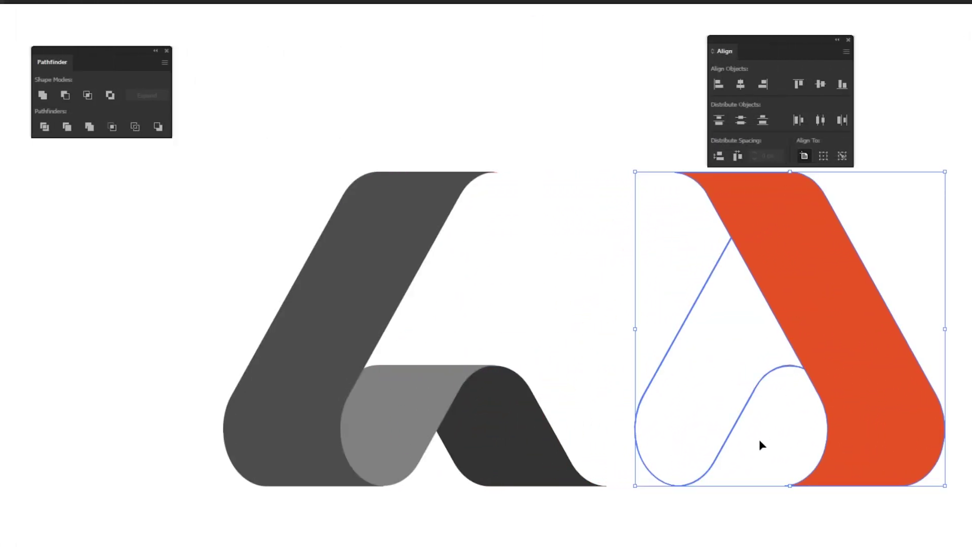
left_click(760, 441)
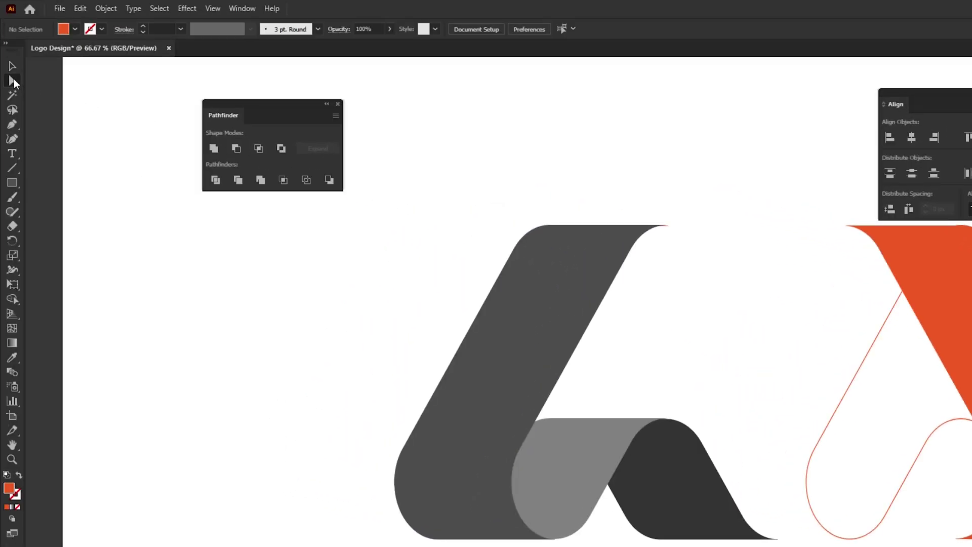
left_click(14, 78)
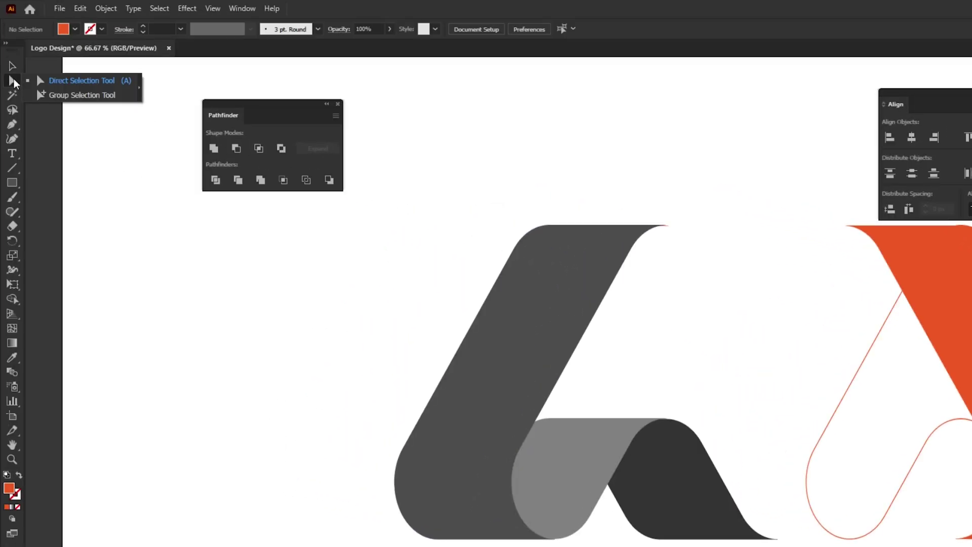
left_click(71, 80)
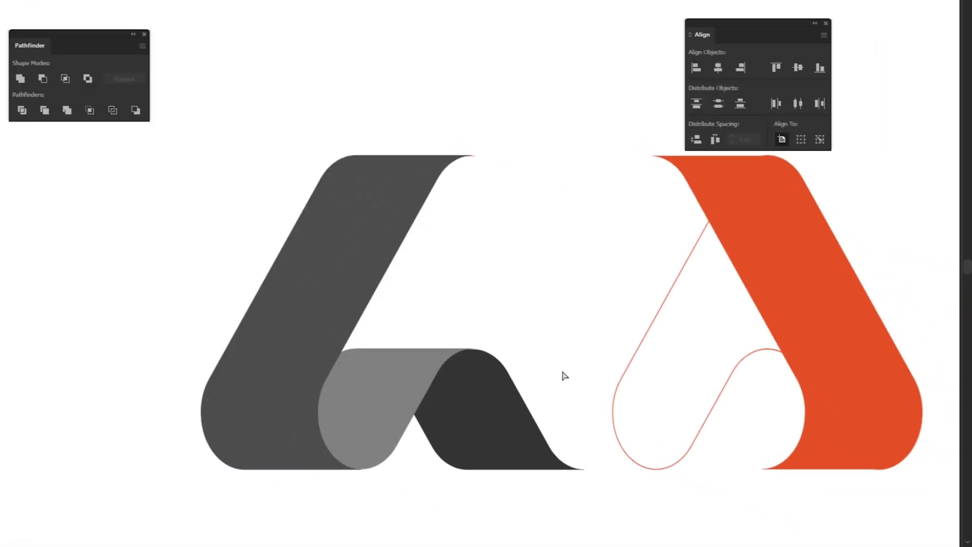
- Delete the lower-left and top-left outline segments and the stray red line
scroll(725, 436, "right", 5)
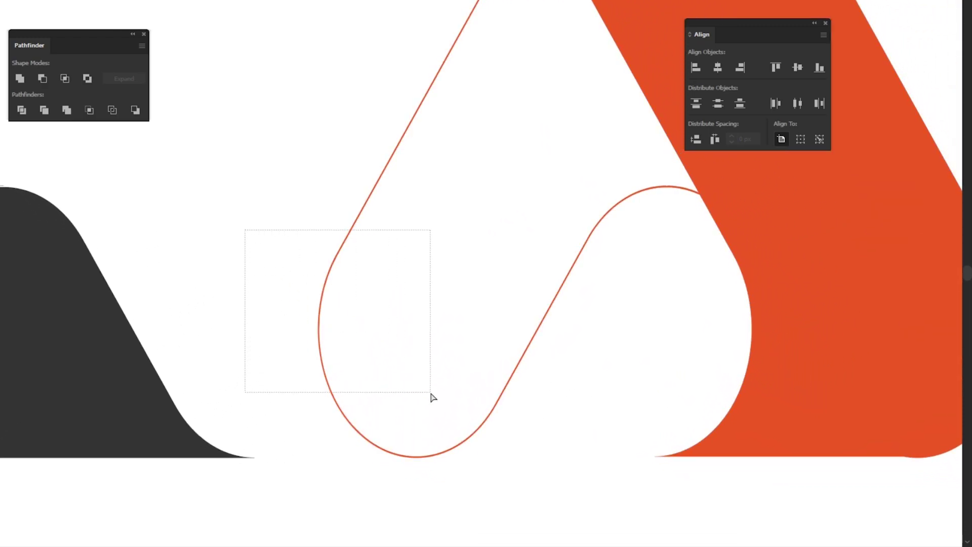
left_click_drag(246, 235, 433, 398)
key("Delete")
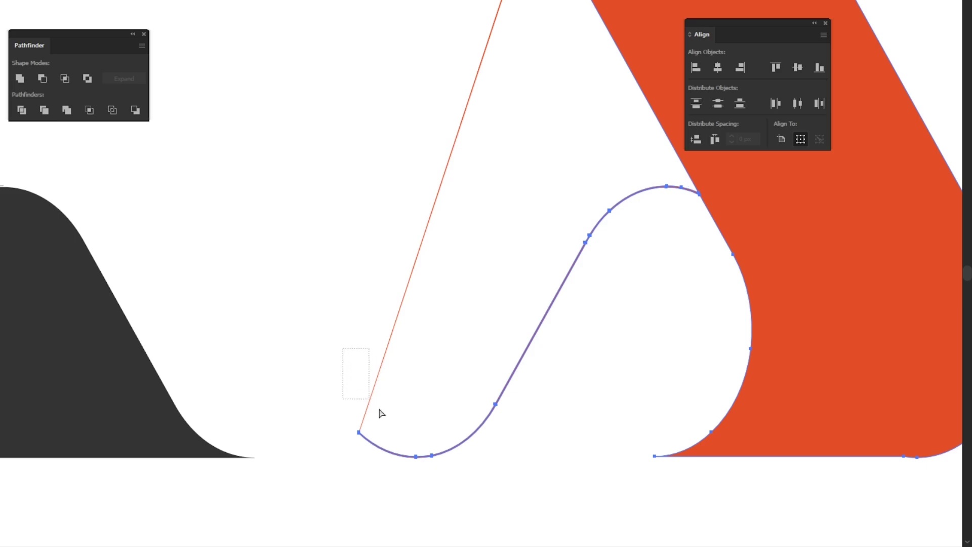
left_click_drag(343, 348, 521, 478)
key("Delete")
left_click_drag(526, 211, 607, 265)
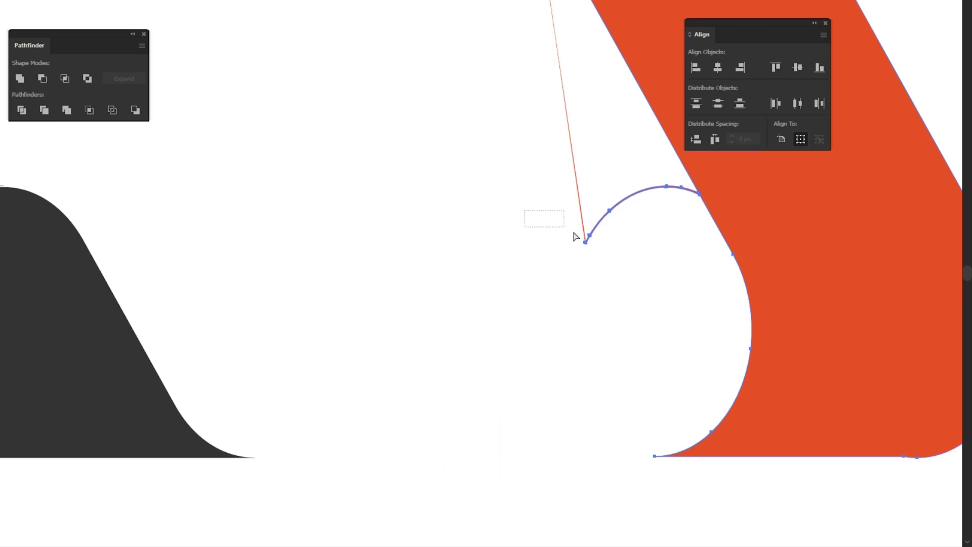
key("Delete")
left_click_drag(637, 178, 655, 186)
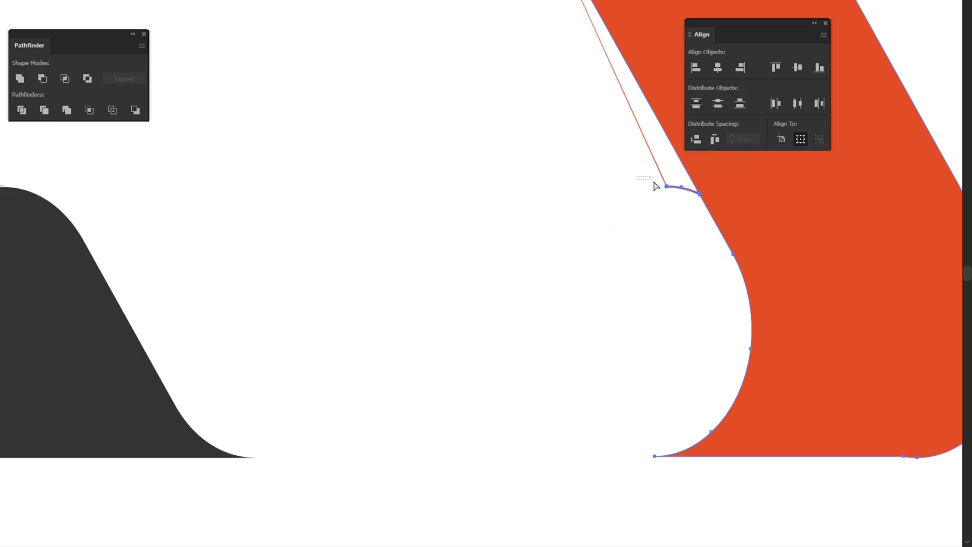
key("Delete")
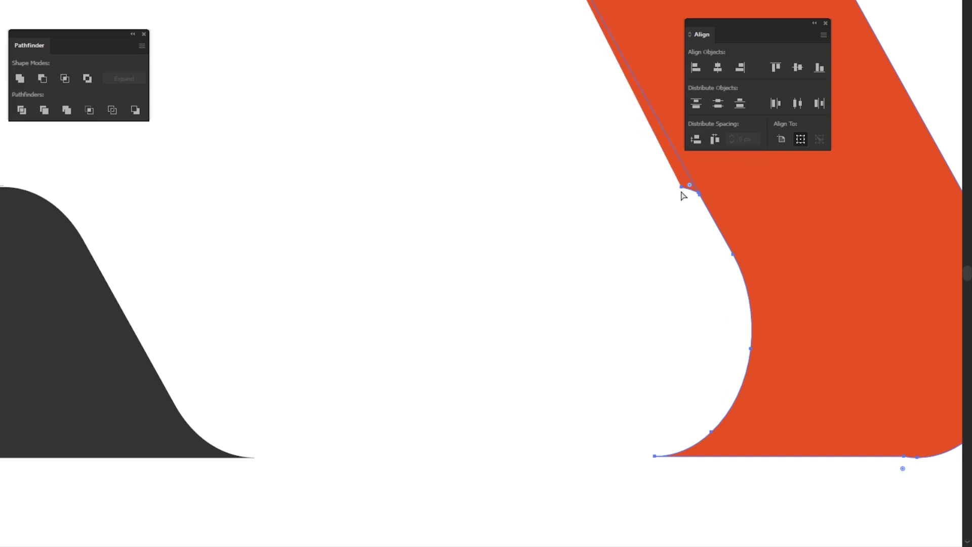
- Delete the leftover arc and orange sliver on the band, then bring the logo back into view
scroll(718, 183, "up", 4)
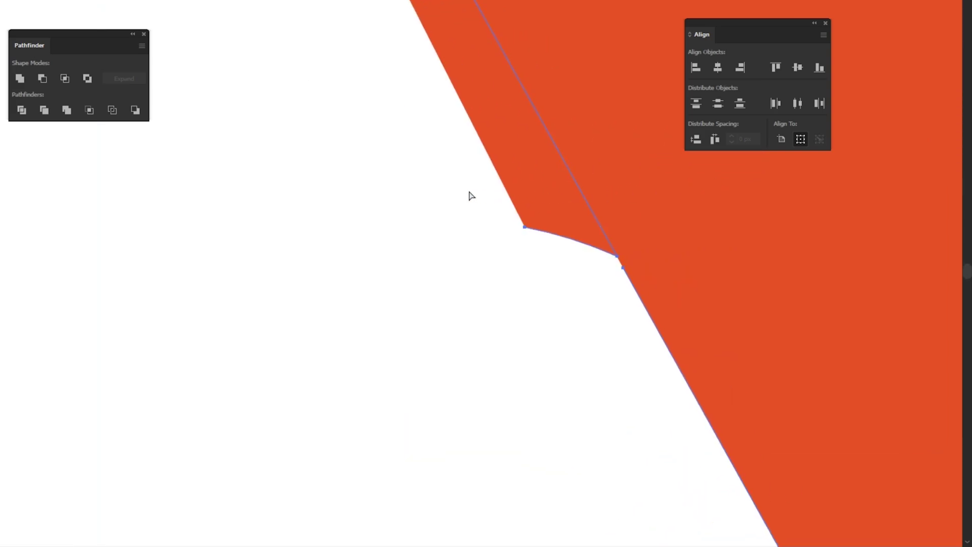
left_click_drag(469, 193, 554, 244)
key("Delete")
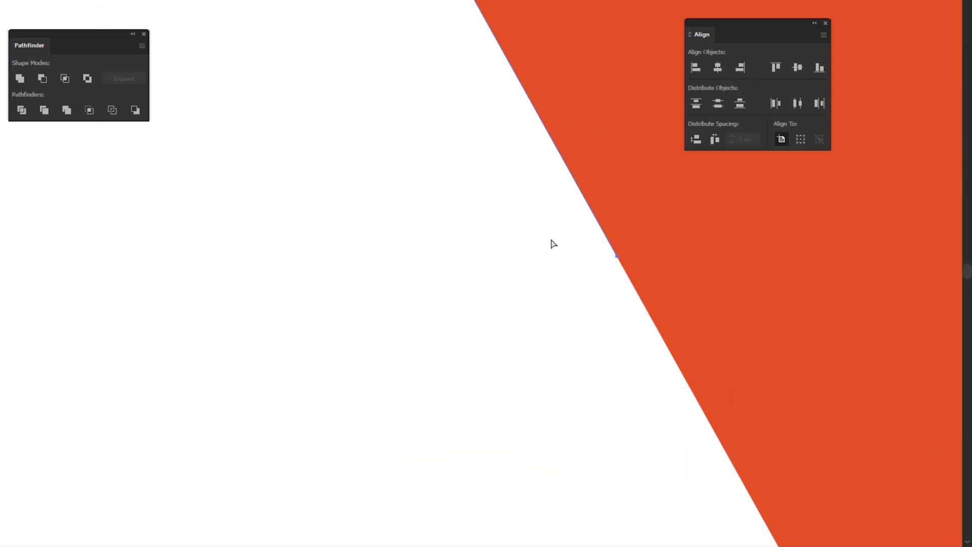
scroll(554, 244, "down", 2)
scroll(553, 244, "down", 2)
scroll(554, 245, "down", 2)
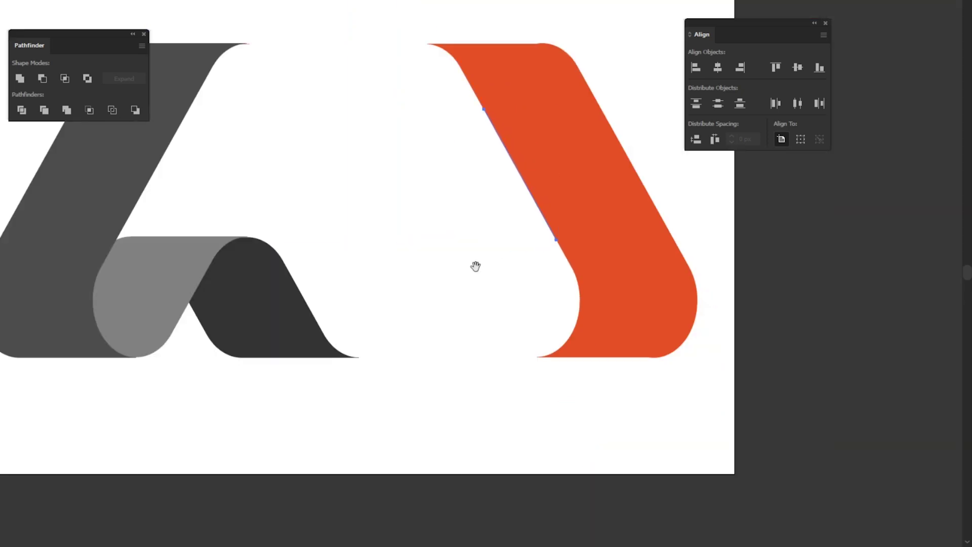
mouse_move(475, 266)
left_mouse_down()
mouse_move(519, 333)
mouse_move(557, 336)
left_mouse_up()
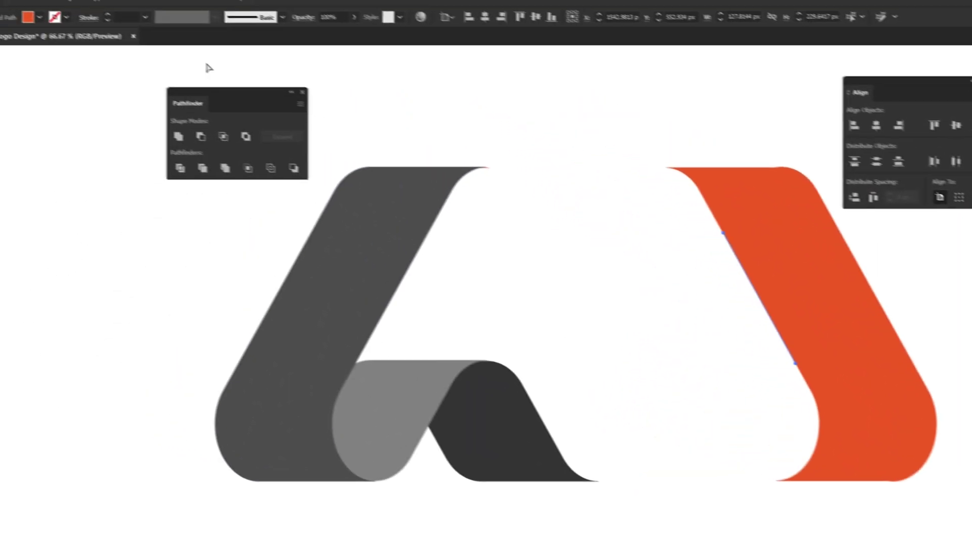
- Drag the orange band back left into its place in the A
left_click(9, 64)
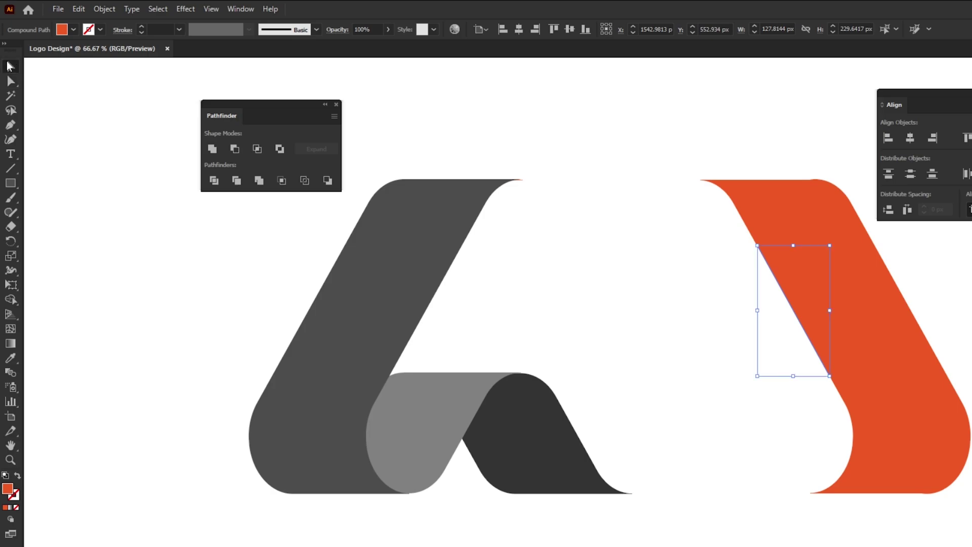
left_click(614, 298)
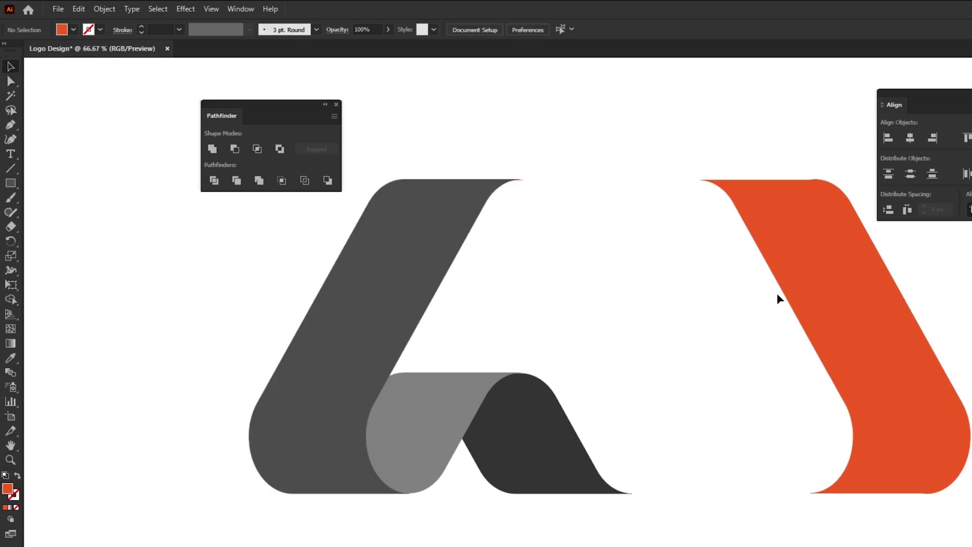
left_click_drag(778, 293, 433, 288)
- Send the orange band to the back, behind the grey pieces
right_click(435, 280)
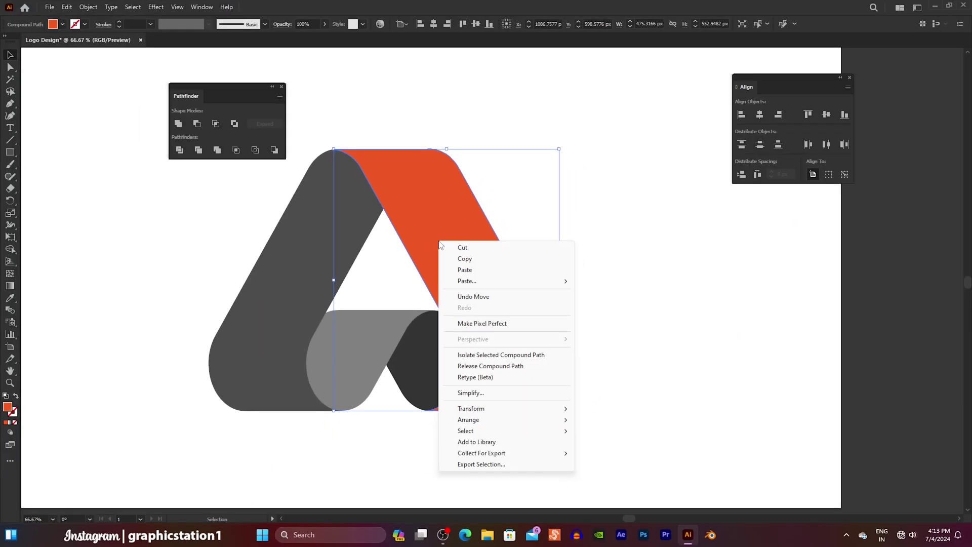
mouse_move(460, 439)
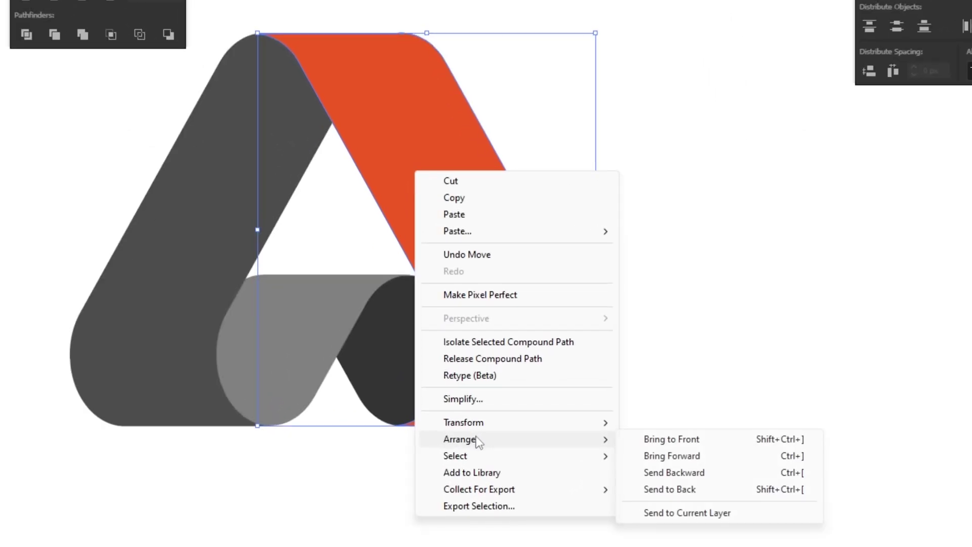
left_click(650, 488)
left_click(698, 409)
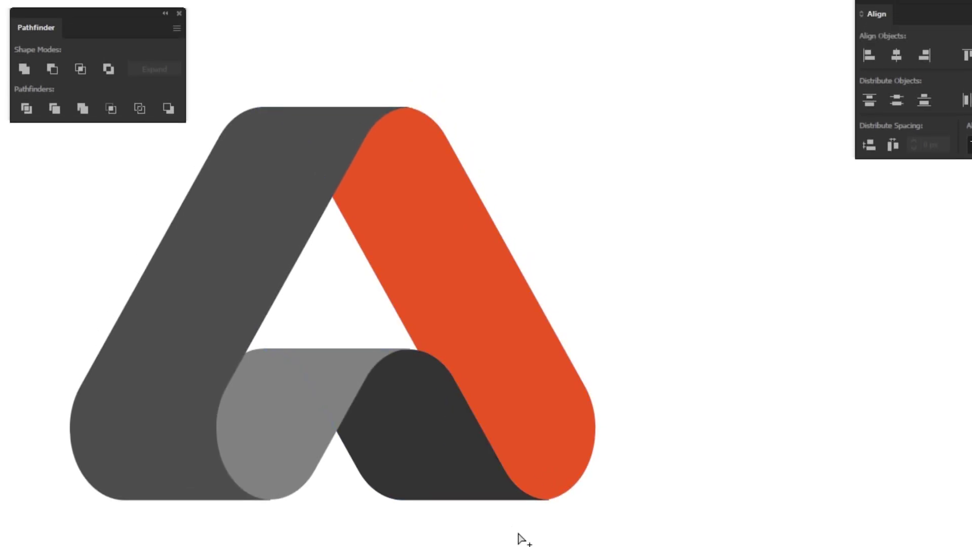
- Nudge the orange band's lower end right twice so it sits flush with the middle piece's baseline
scroll(614, 424, "up", 5)
scroll(623, 382, "up", 2)
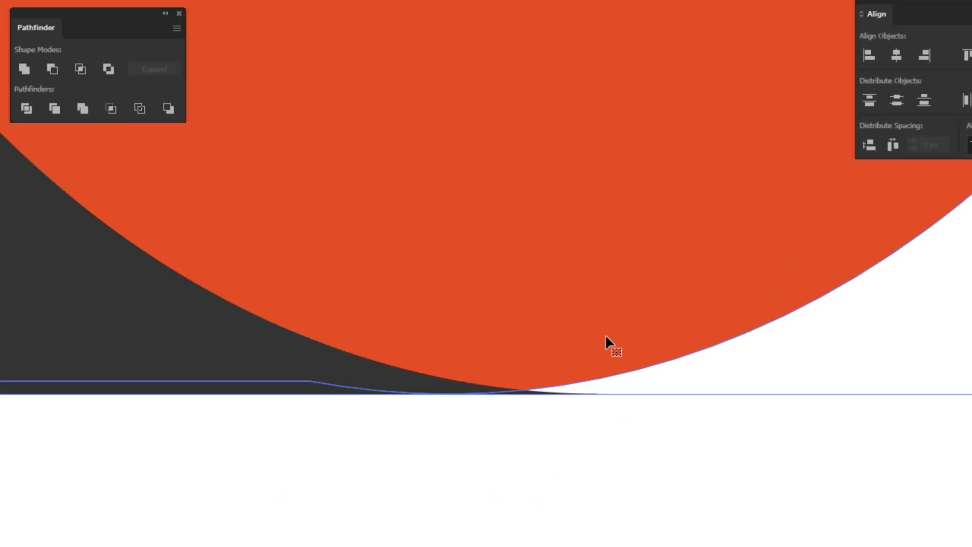
key("Right")
key("Right")
key("Right")
key("Right")
key("Right")
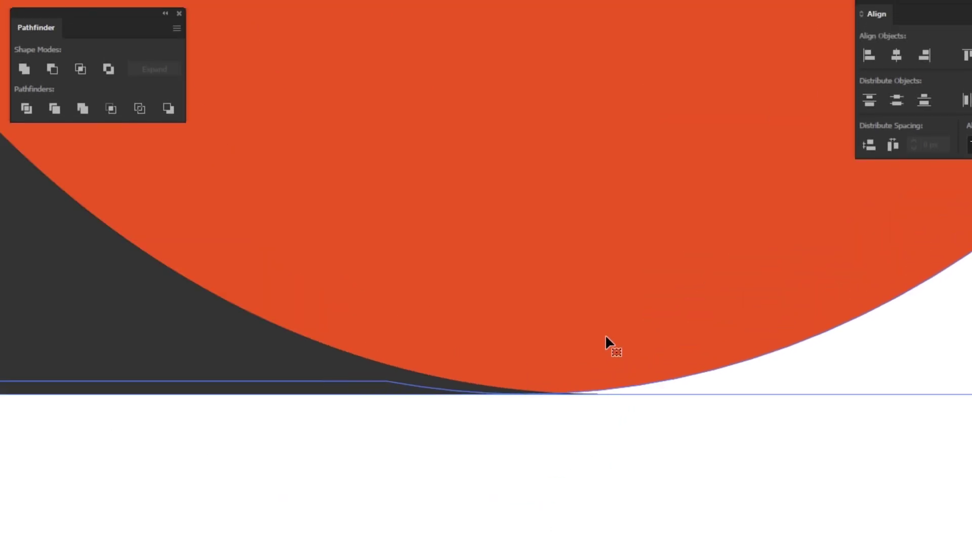
key("Right")
key("Right")
key("Right")
key("Right")
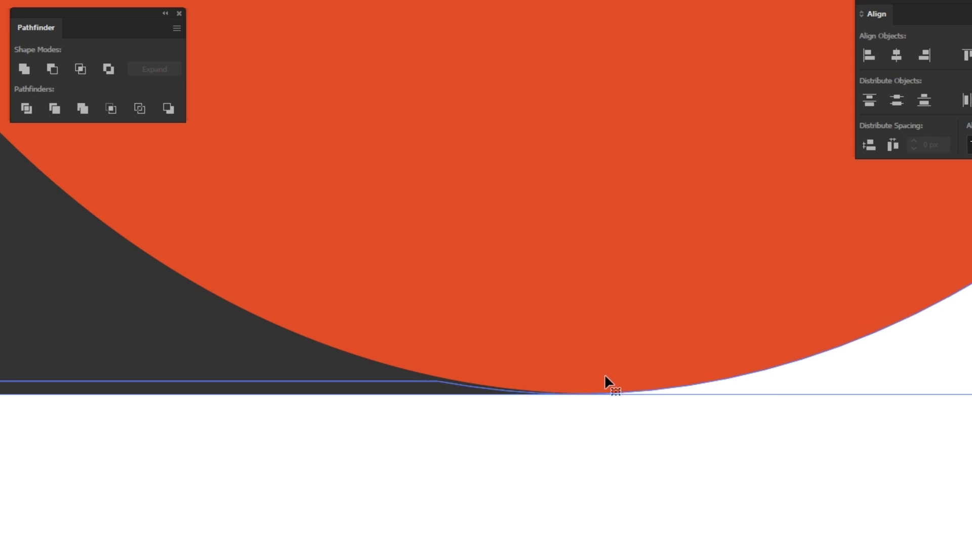
left_click(591, 456)
scroll(590, 456, "down", 2)
scroll(591, 454, "down", 3)
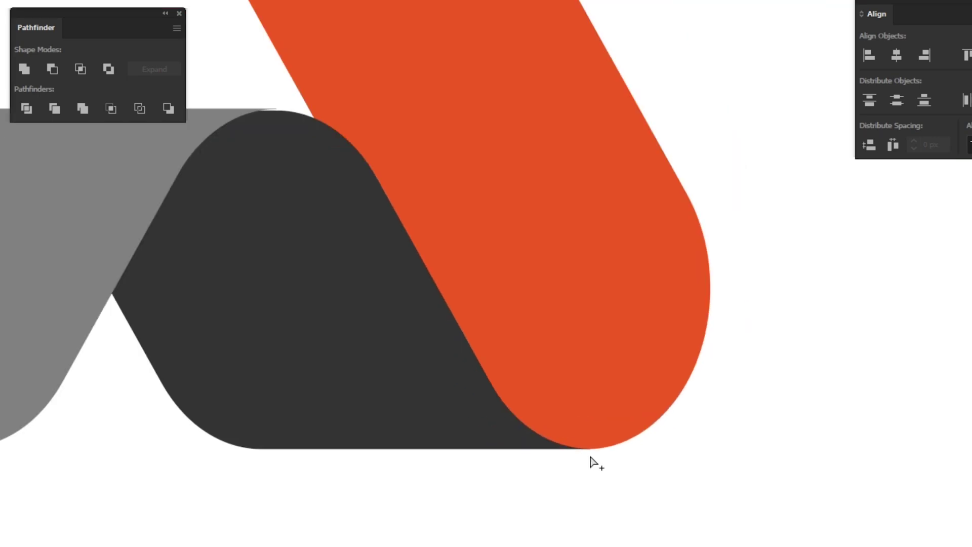
scroll(590, 456, "down", 3)
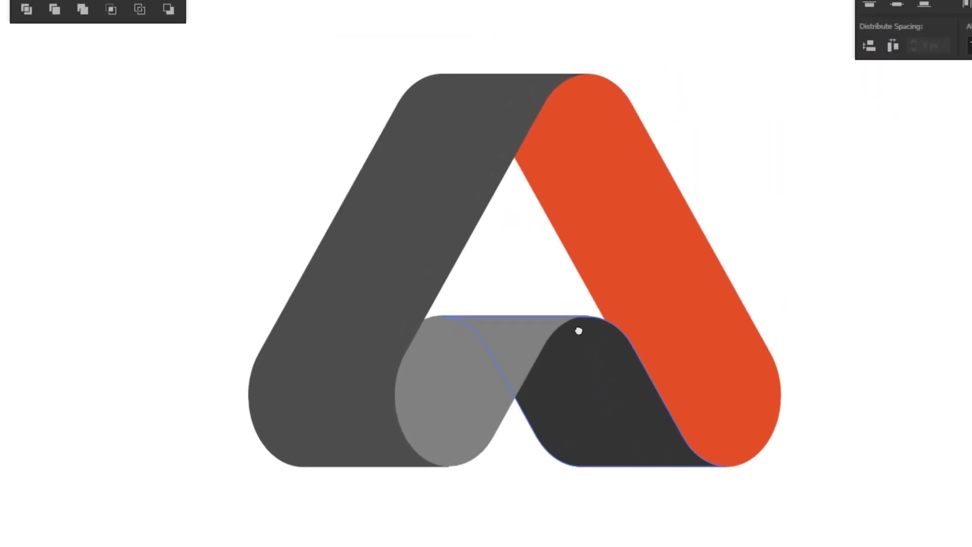
- Group all logo shapes and centre the group horizontally and vertically on the artboard
left_click_drag(231, 66, 667, 483)
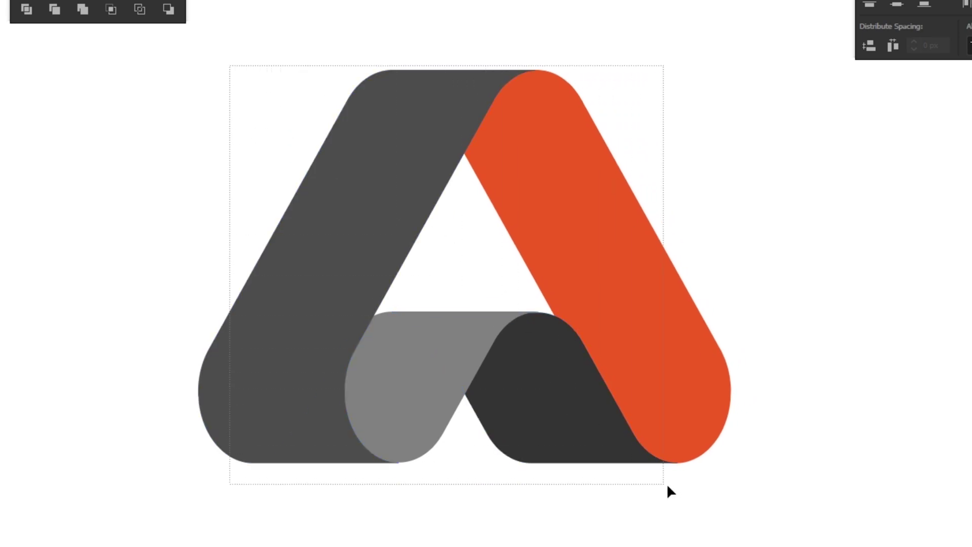
right_click(496, 338)
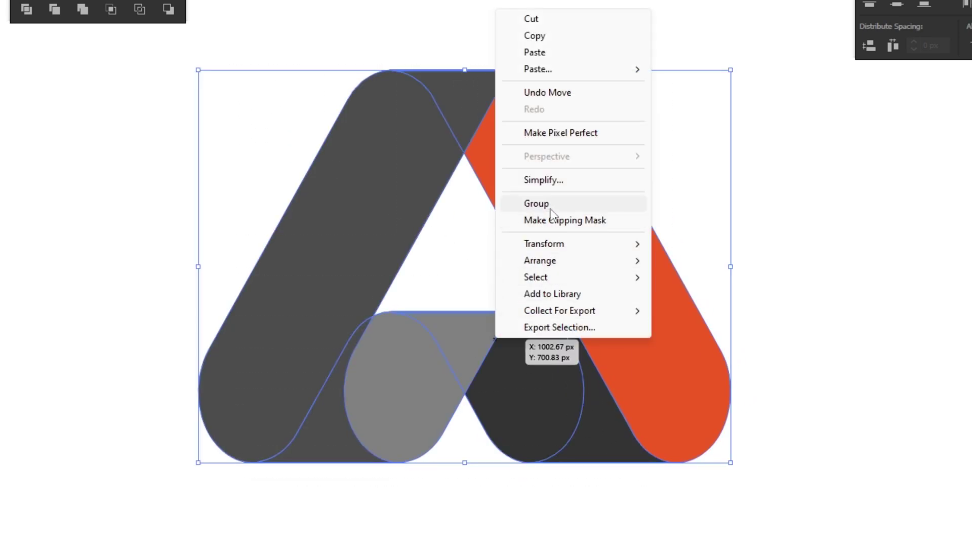
left_click(537, 203)
left_click_drag(789, 75, 739, 175)
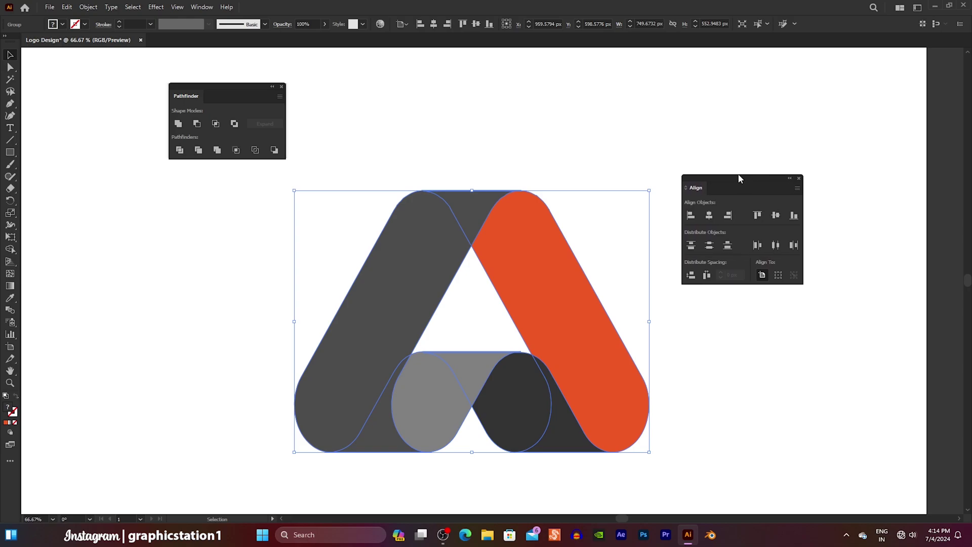
left_click(711, 221)
left_click(776, 216)
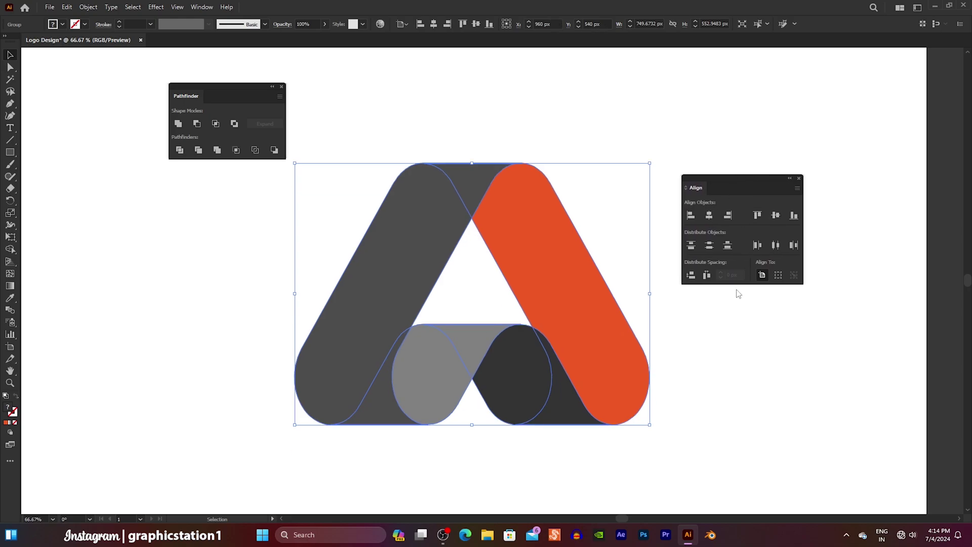
- Ungroup the centred logo pieces, deselect, and zoom the view to 100%
left_click(690, 349)
right_click(507, 353)
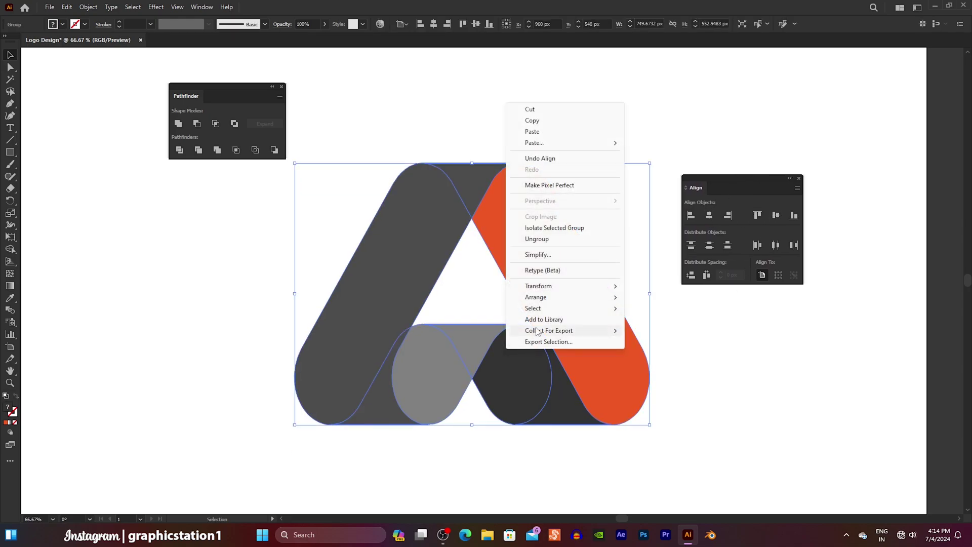
left_click(538, 239)
left_click(613, 222)
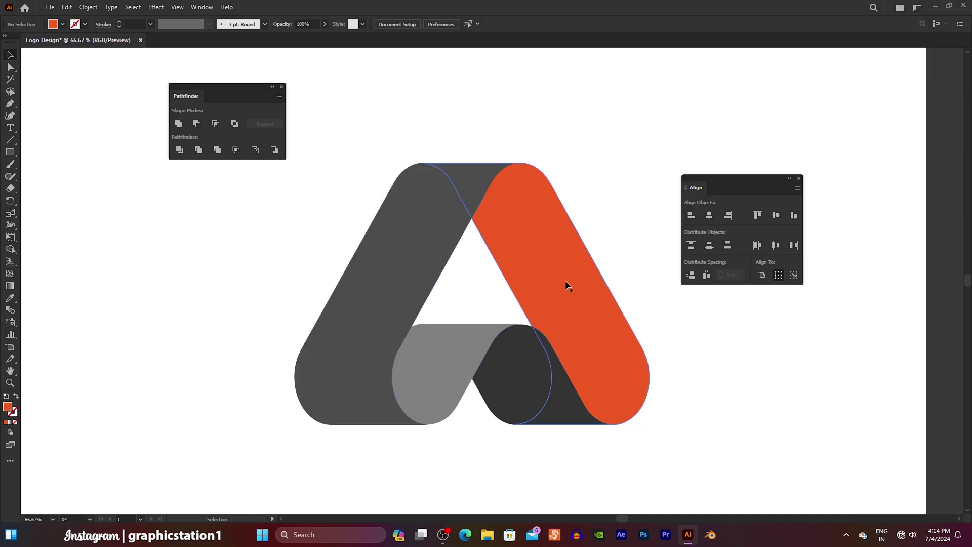
key("ctrl+1")
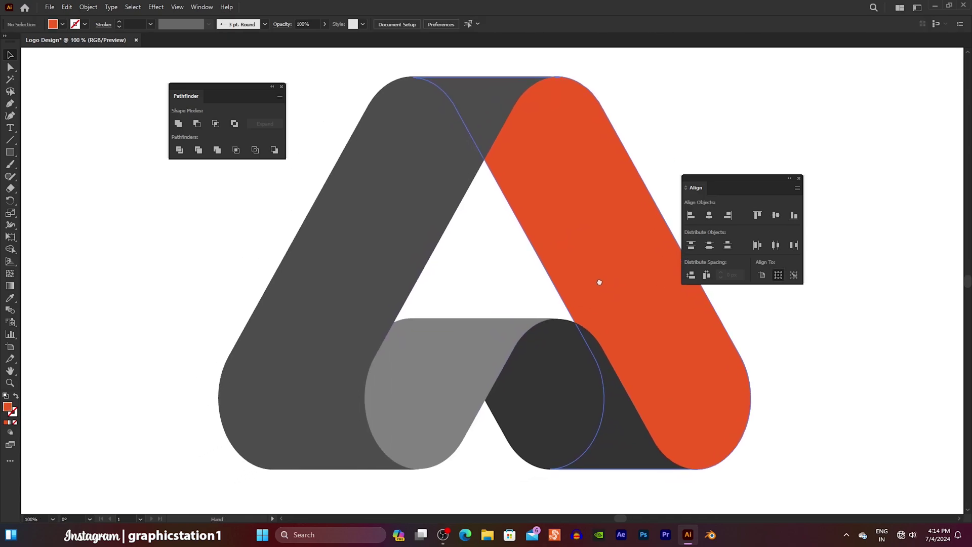
left_click_drag(746, 180, 826, 132)
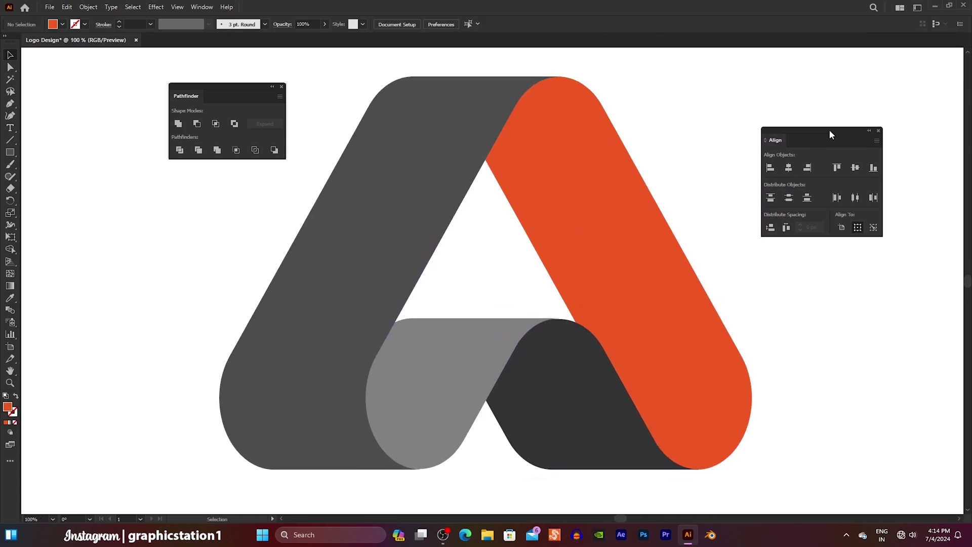
- Apply the White, Black preset gradient to the left band from the Gradient panel
left_click(415, 247)
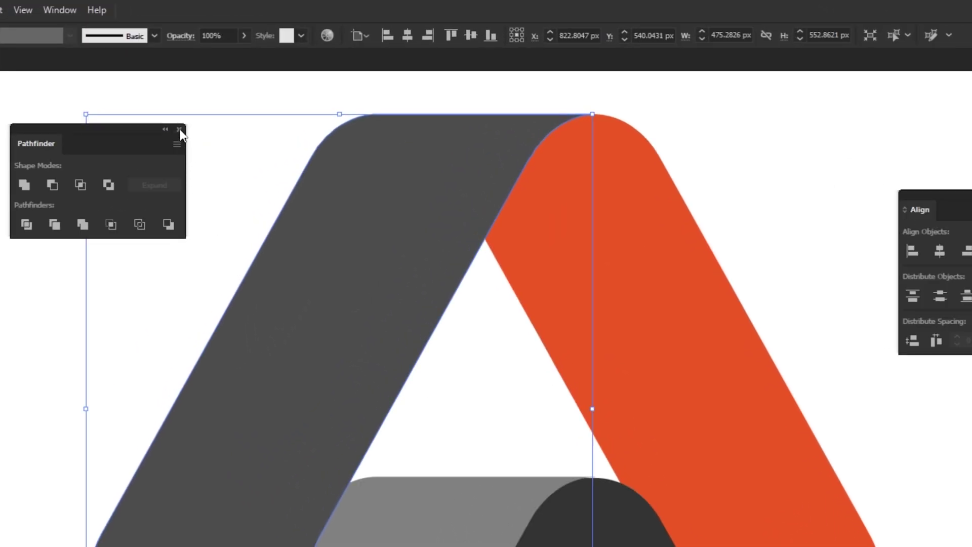
left_click(179, 130)
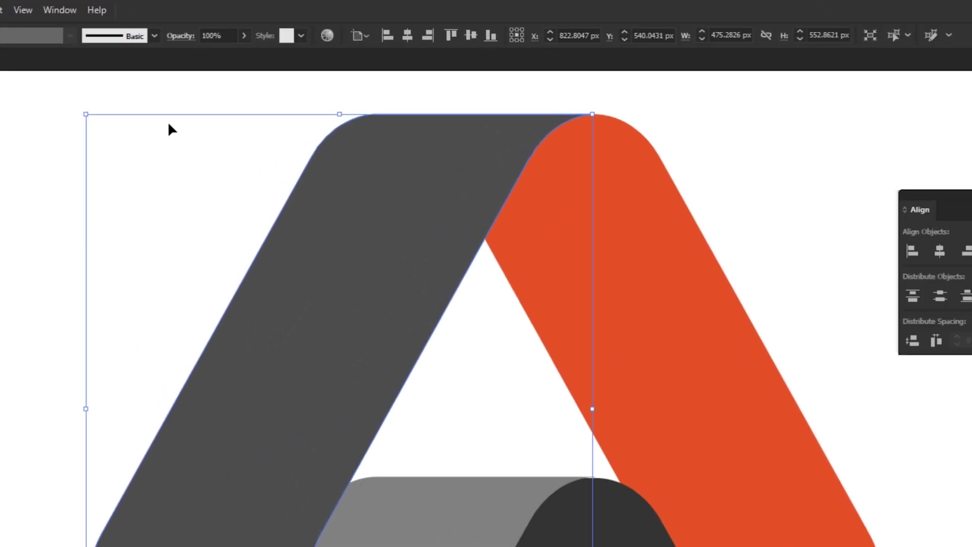
left_click(58, 11)
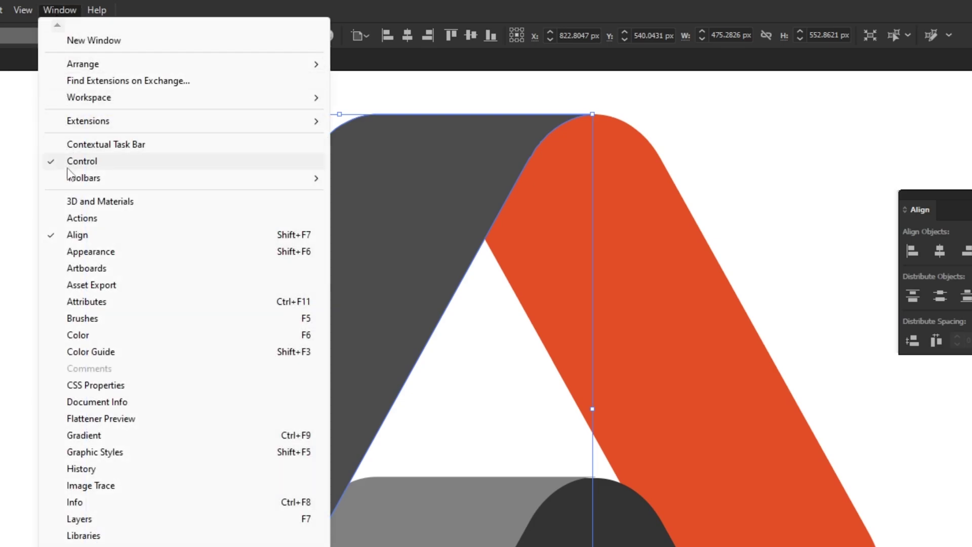
left_click(78, 438)
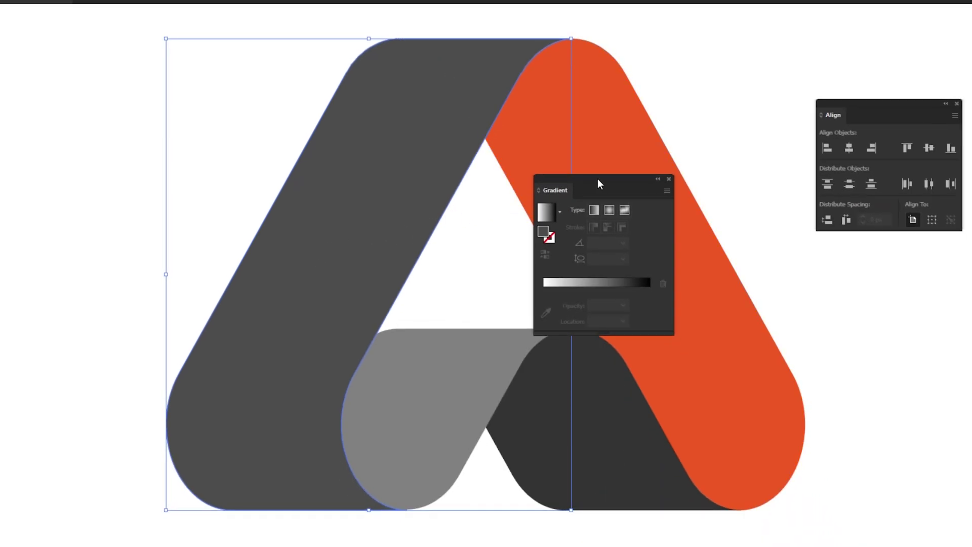
left_click_drag(599, 183, 709, 191)
left_click(669, 220)
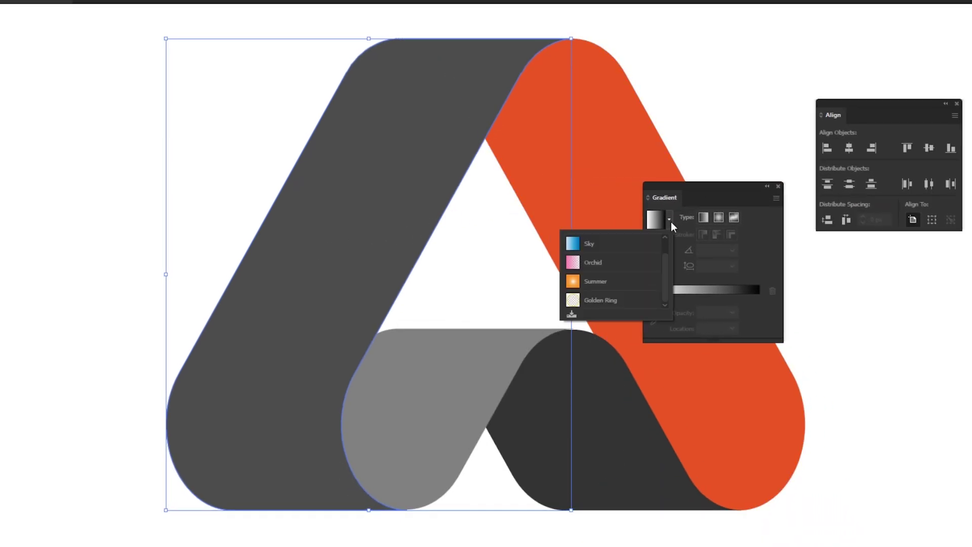
scroll(667, 269, "up", 1)
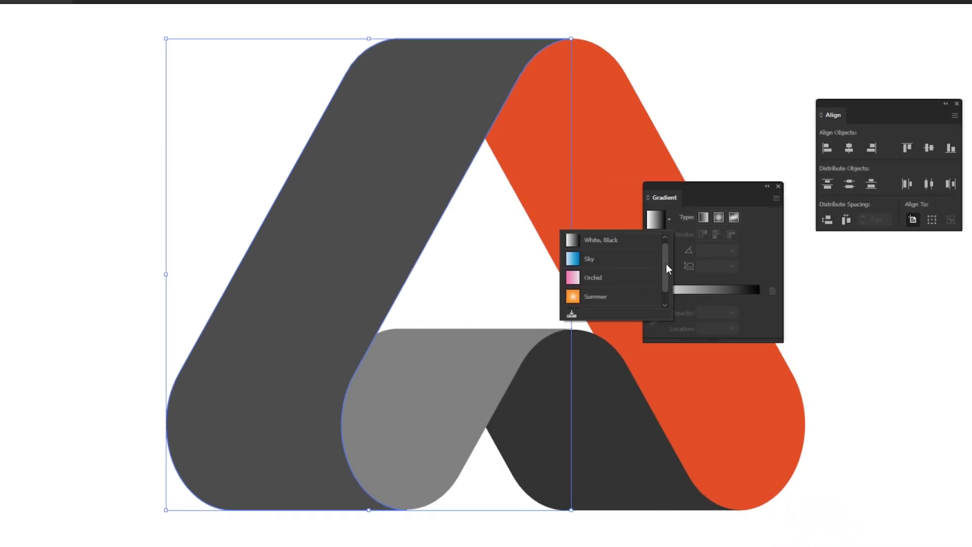
left_click(635, 249)
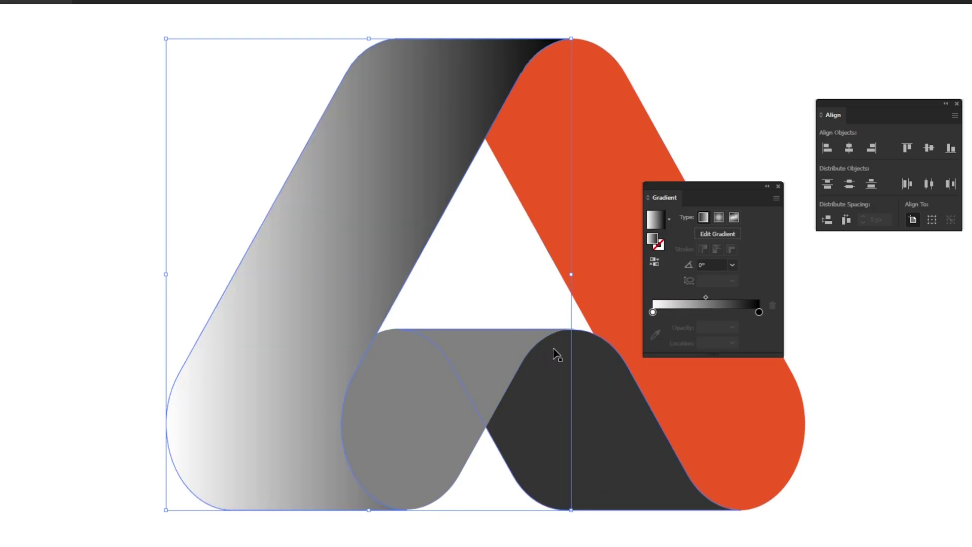
- Set the gradient stops to the blue and cyan swatches
double_click(653, 312)
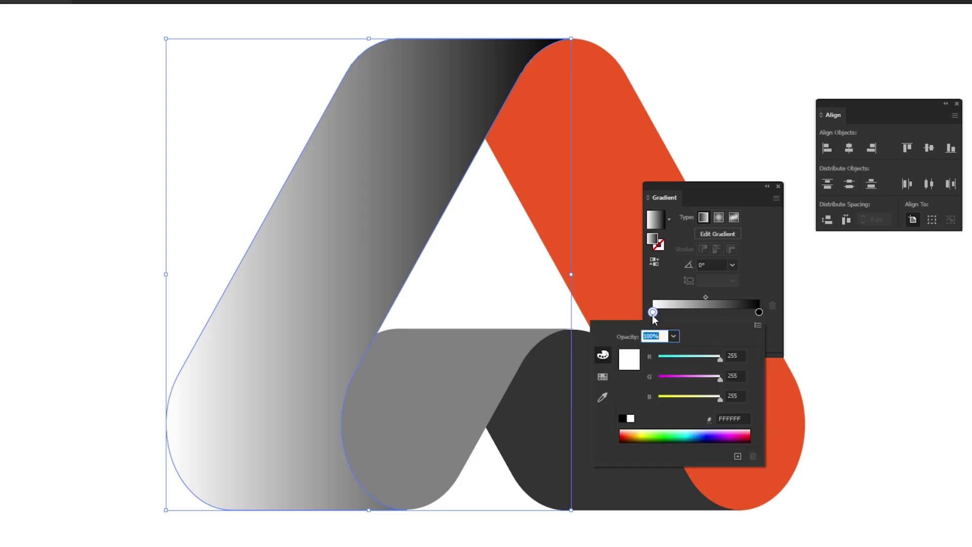
left_click(602, 377)
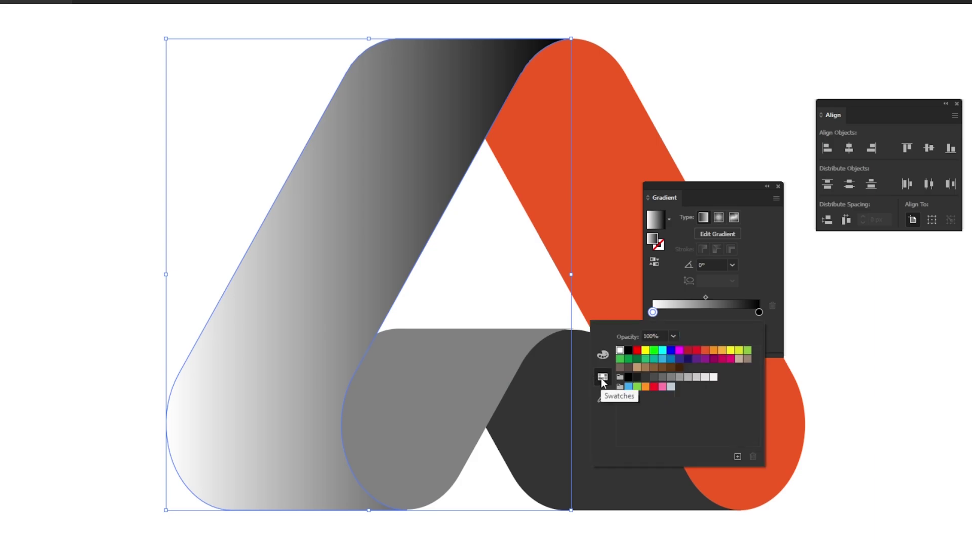
left_click(672, 359)
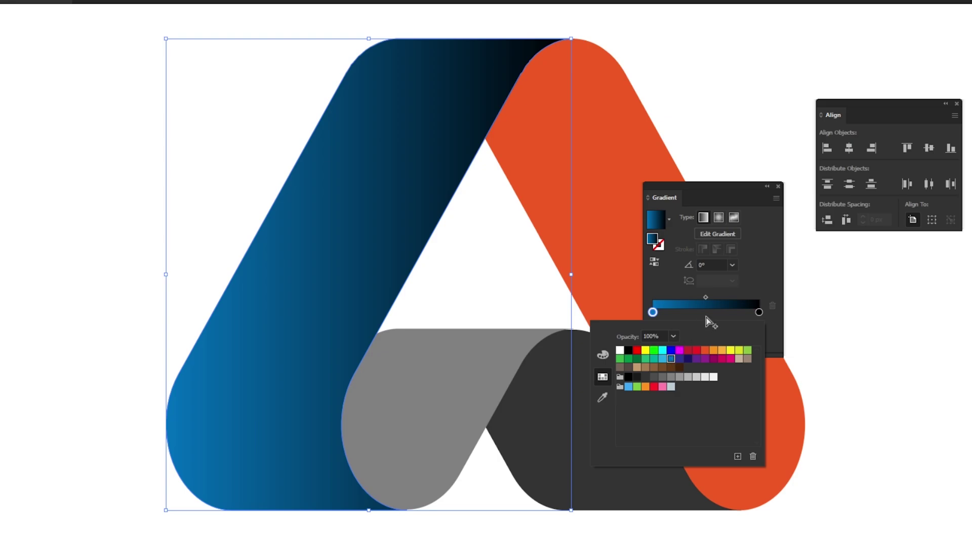
key("Escape")
double_click(758, 312)
left_click(663, 350)
key("Escape")
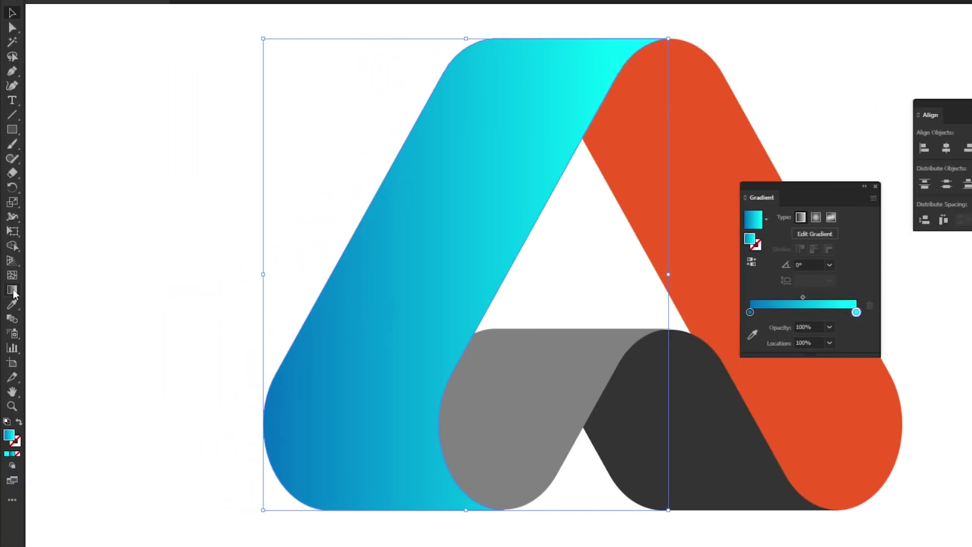
- Drag the gradient from bottom to top so blue sits low and cyan high
left_click(13, 290)
mouse_move(169, 501)
left_mouse_down()
mouse_move(387, 33)
mouse_move(275, 27)
left_mouse_up()
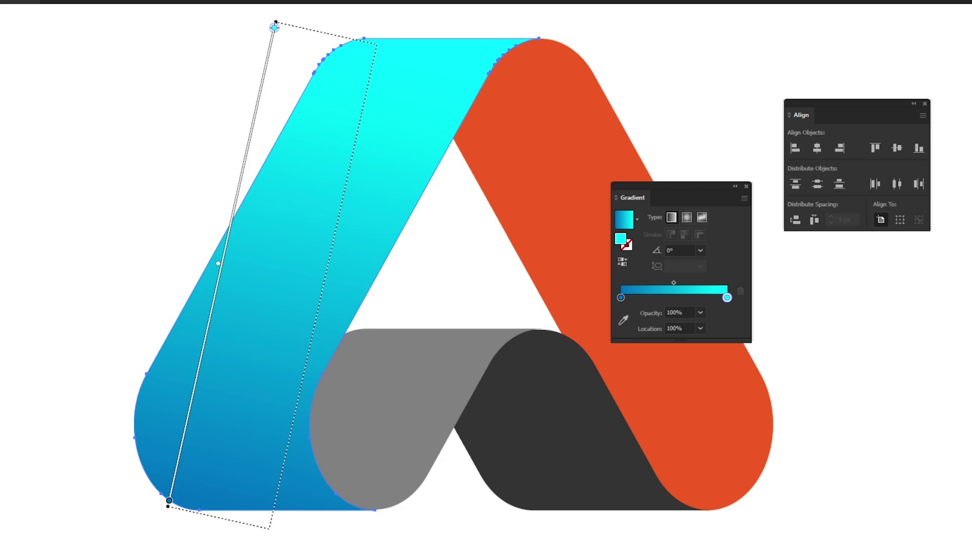
left_click_drag(274, 27, 268, 30)
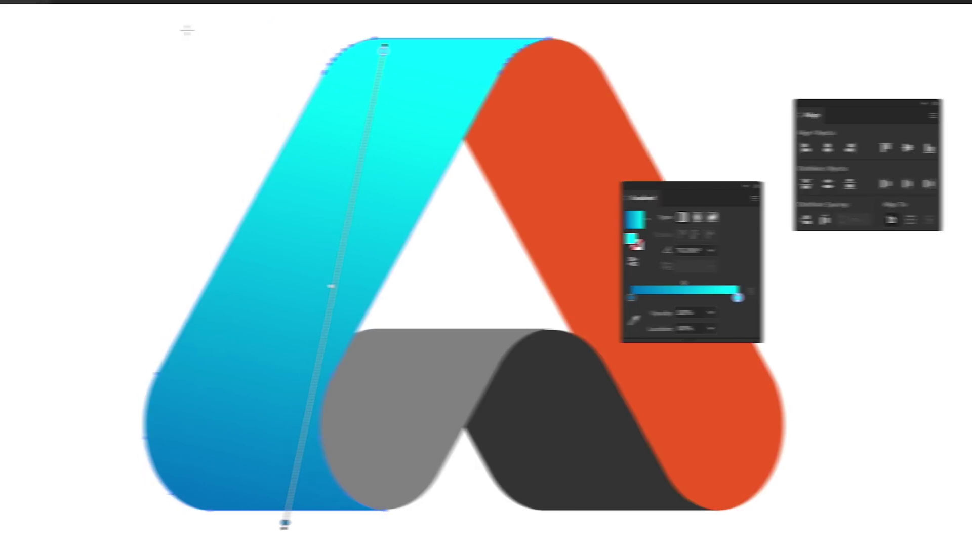
key("v")
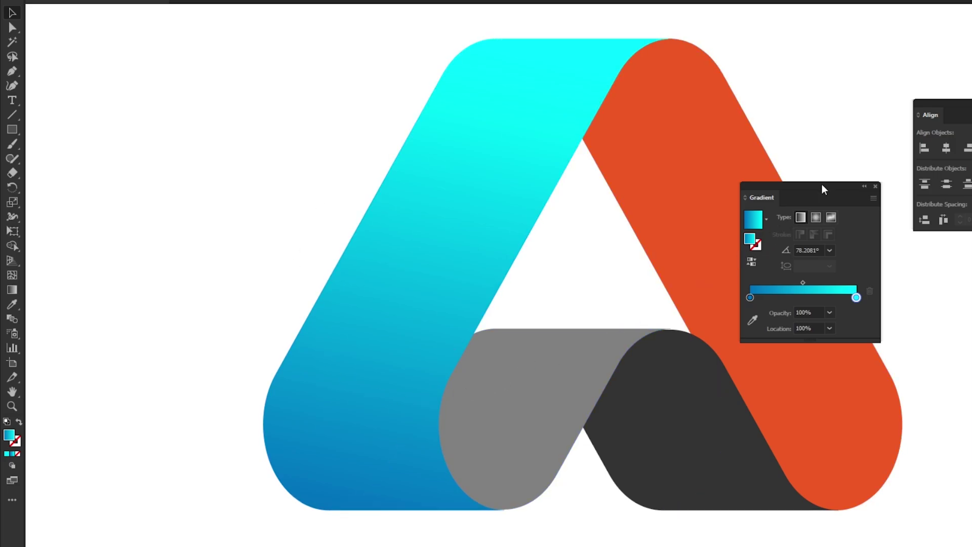
left_click_drag(822, 184, 838, 260)
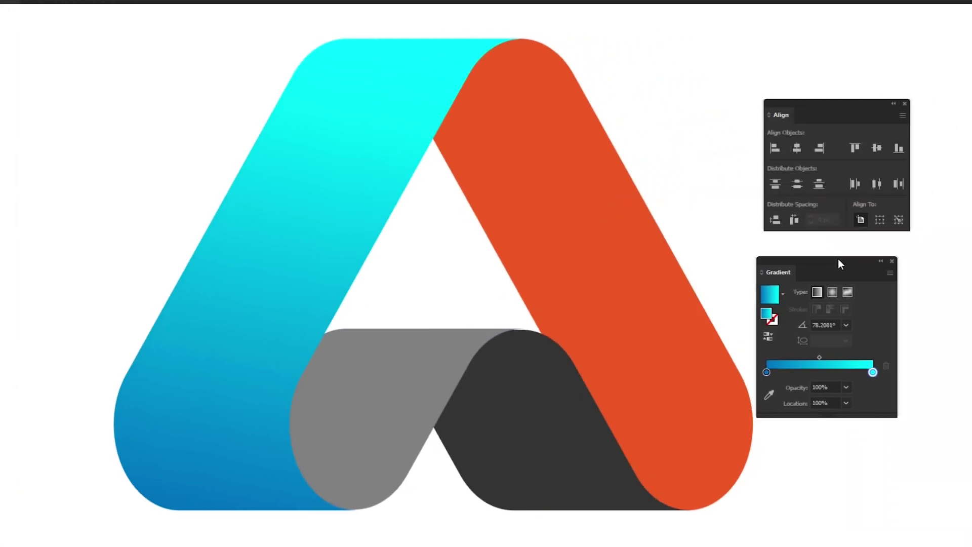
- Fill the light grey middle piece with a dark blue swatch
left_click(387, 414)
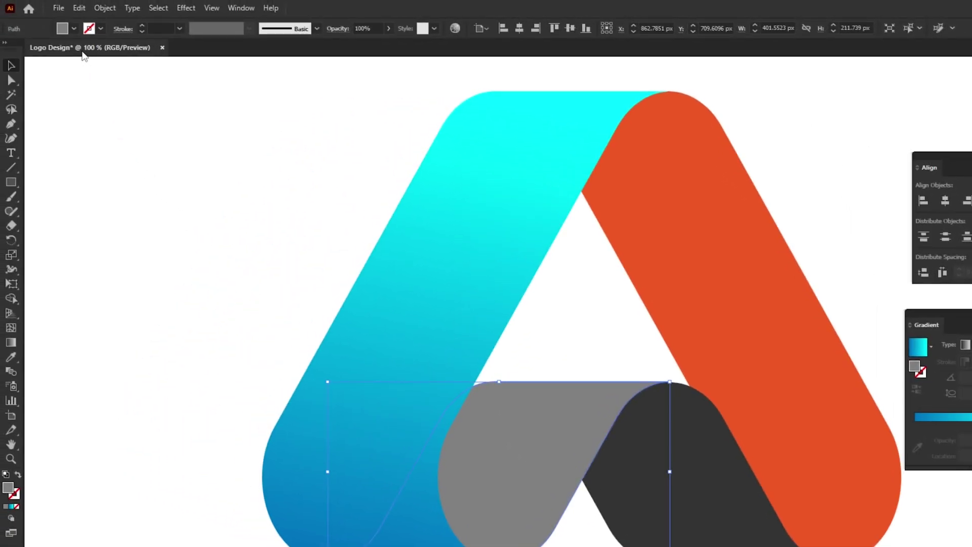
left_click(74, 28)
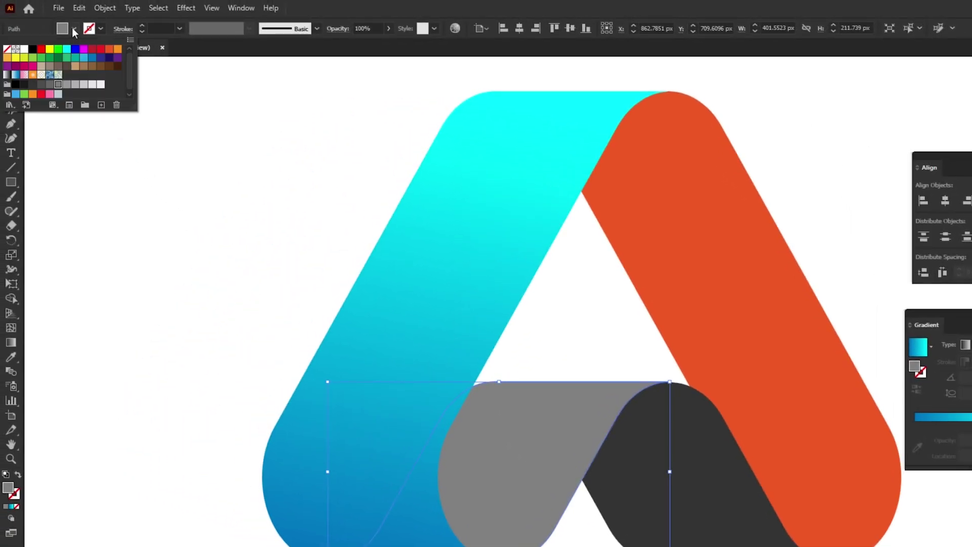
left_click(108, 59)
left_click(153, 230)
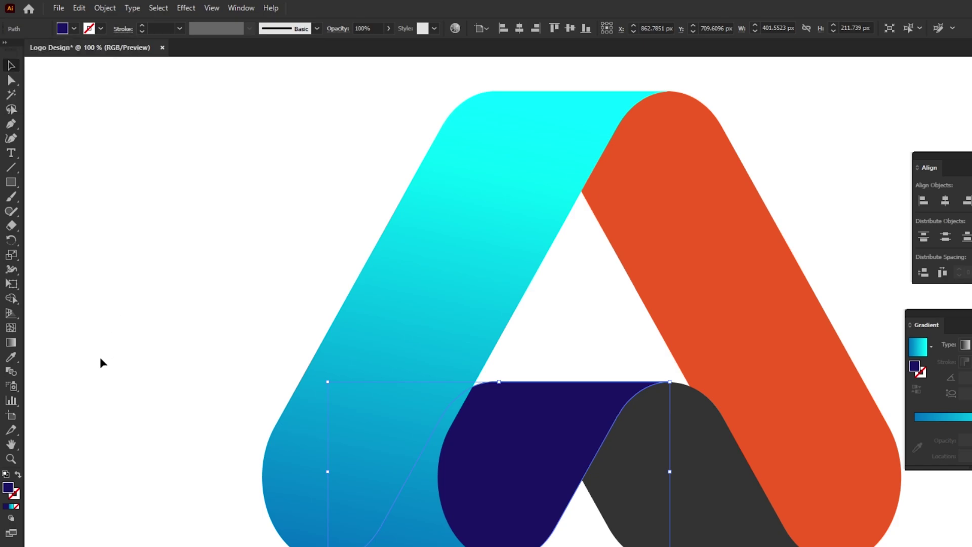
- Change the middle band's fill to the muted navy #2C2B56 in the Color Picker
double_click(8, 490)
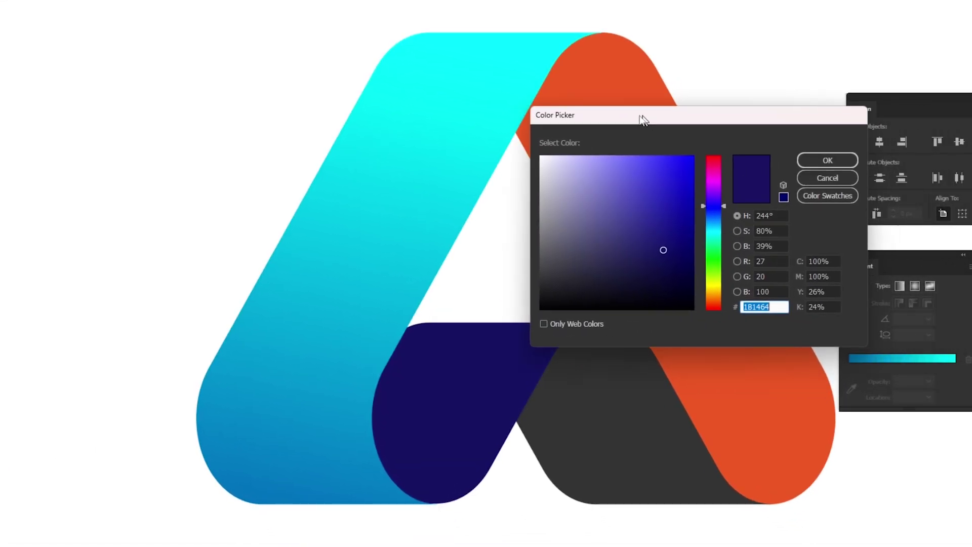
left_click_drag(764, 122, 570, 109)
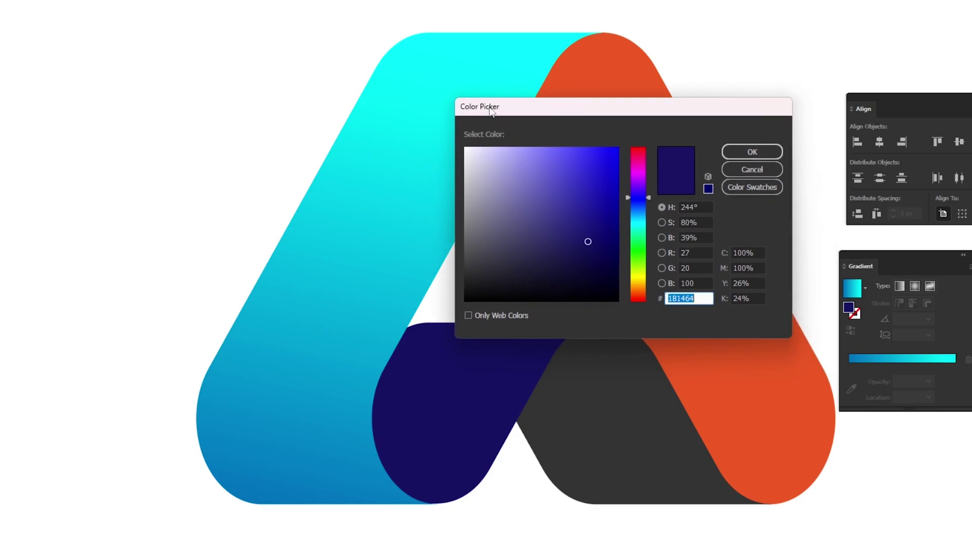
mouse_move(588, 241)
left_mouse_down()
mouse_move(558, 255)
mouse_move(499, 211)
mouse_move(540, 176)
mouse_move(569, 217)
mouse_move(553, 249)
left_mouse_up()
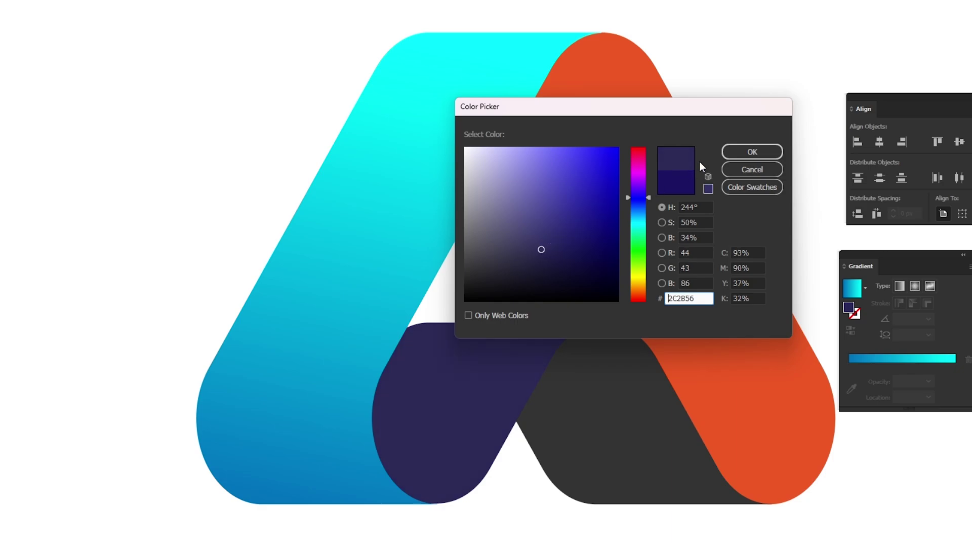
left_click(731, 152)
left_click(731, 148)
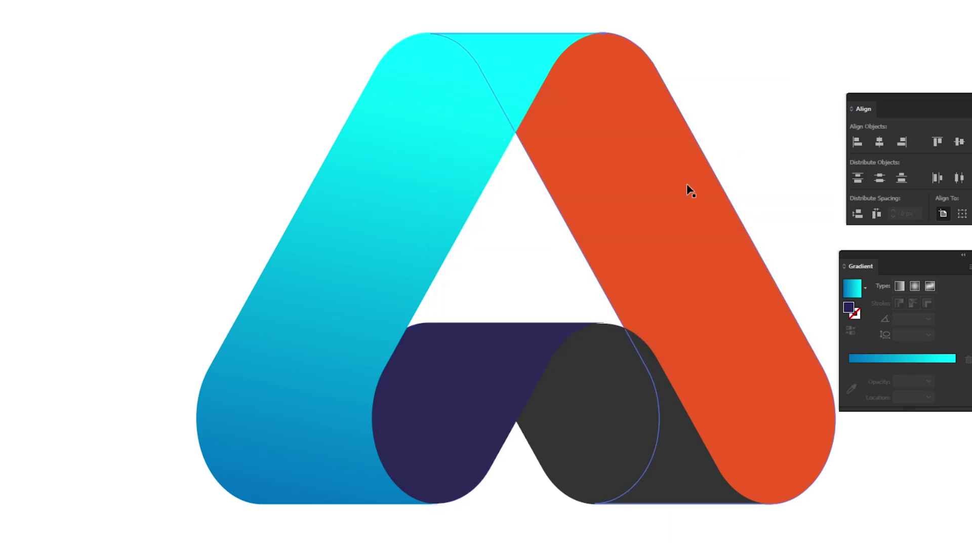
left_click(656, 244)
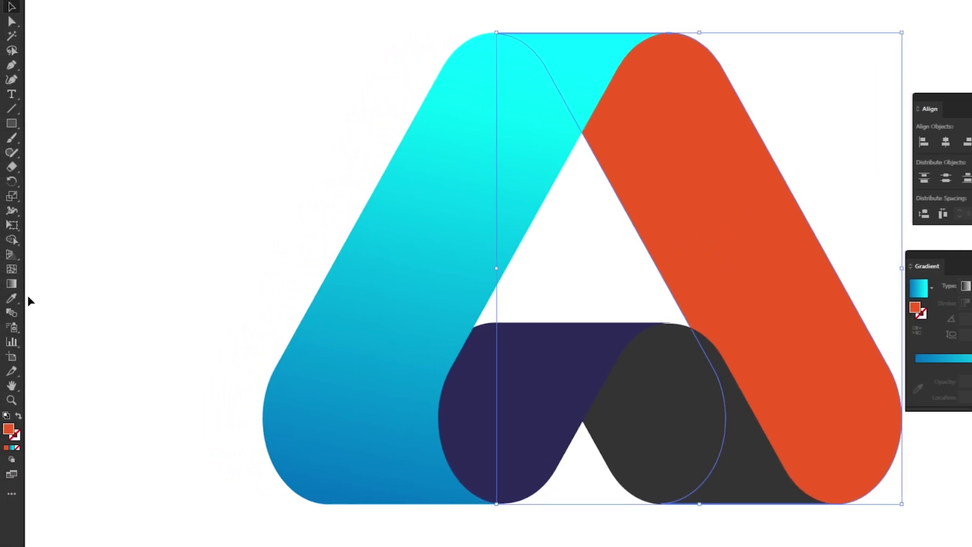
- Eyedropper the middle band's navy onto the selected right band
left_click(11, 299)
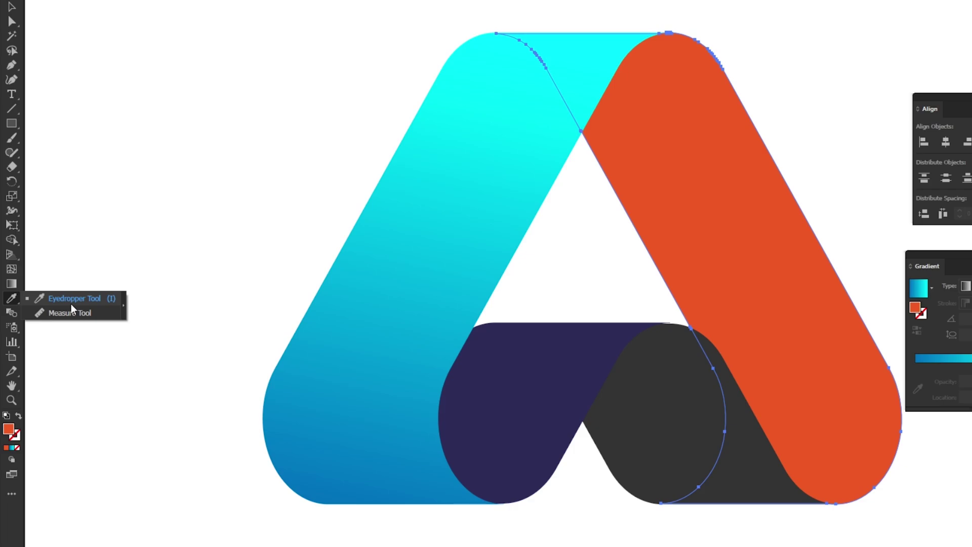
left_click(71, 303)
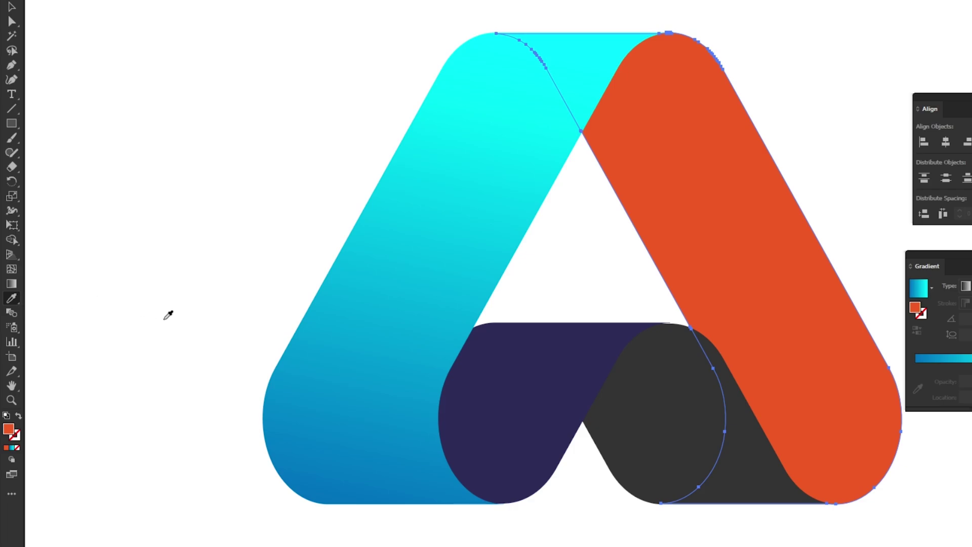
left_click(514, 378)
key("f")
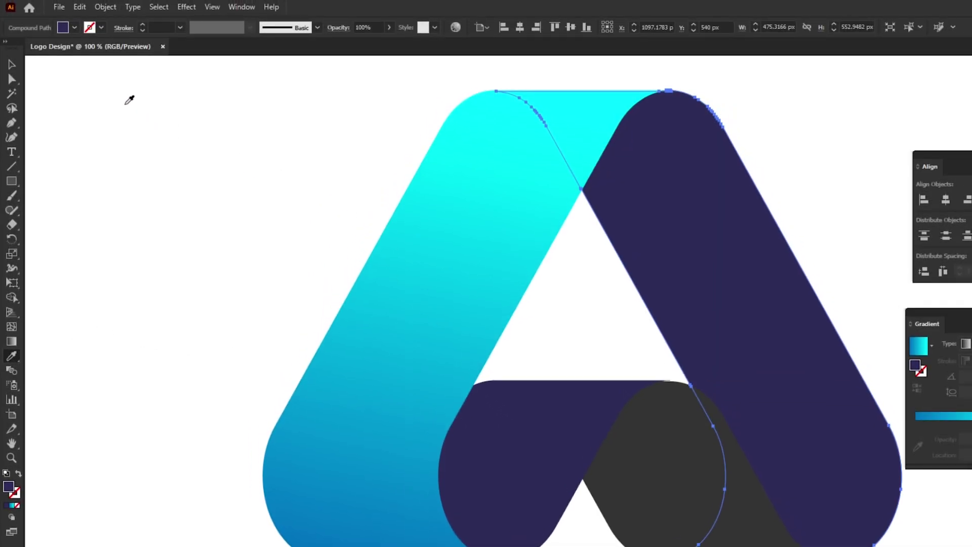
- Select the dark grey fold shape with the Eyedropper ready again
left_click(12, 65)
left_click(129, 141)
key("f")
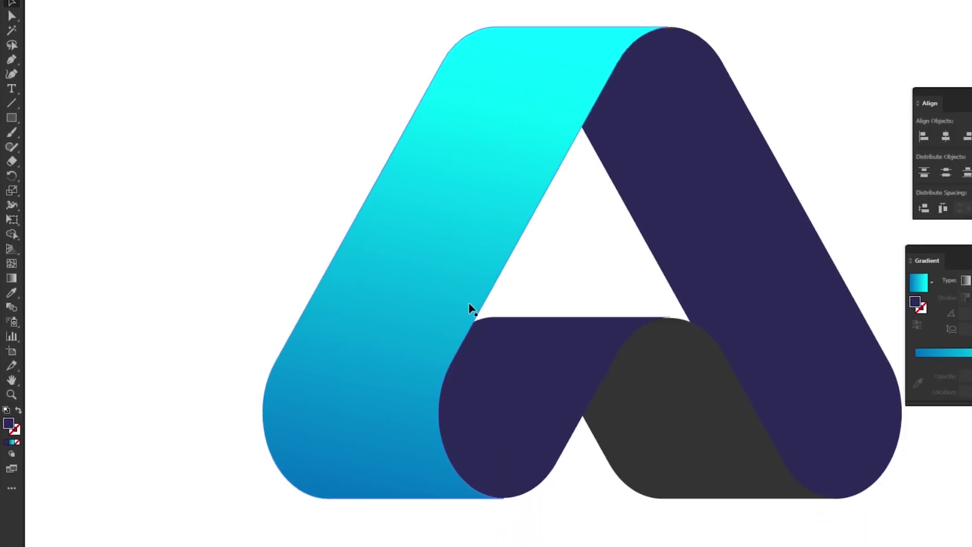
left_click(642, 398)
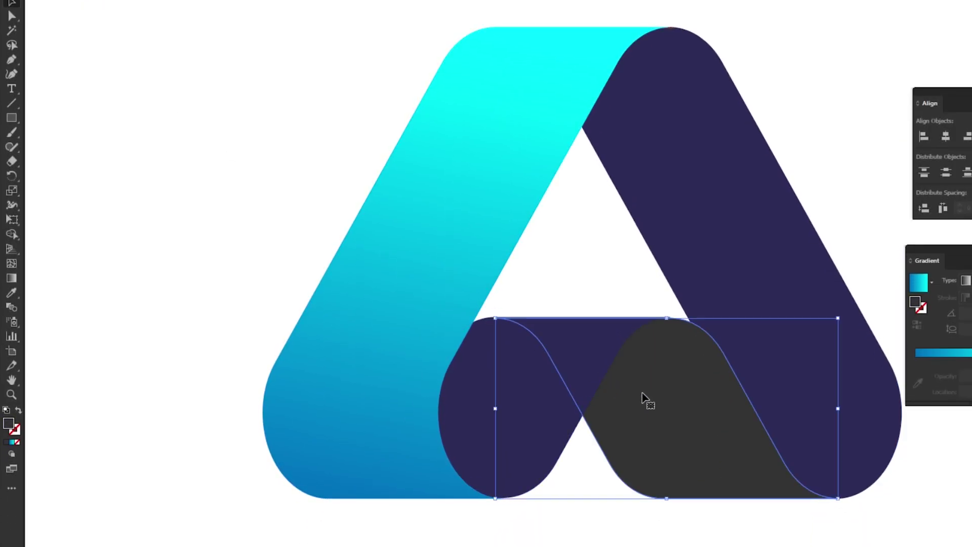
left_click(23, 296)
left_click(62, 300)
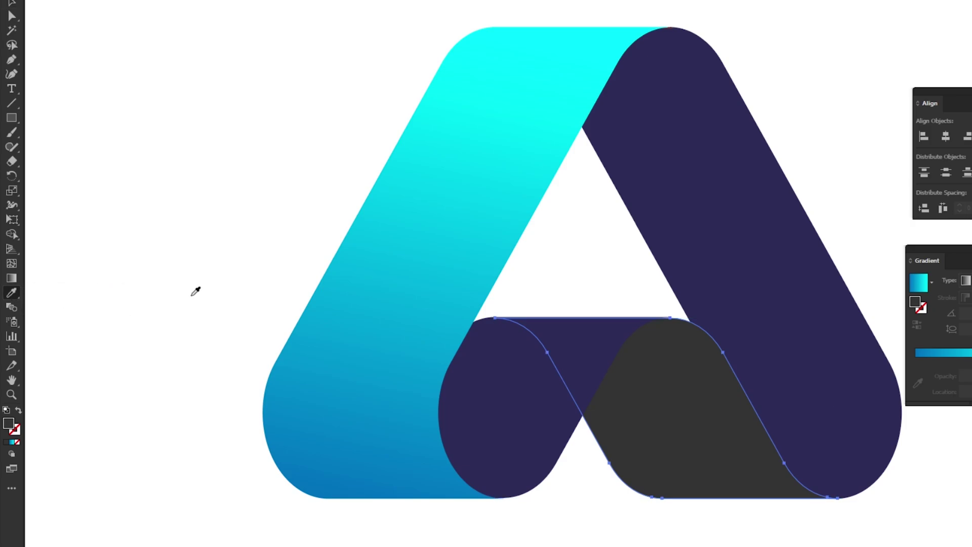
- Copy the cyan gradient onto the fold and change its stops to orange-red and orange
left_click(364, 282)
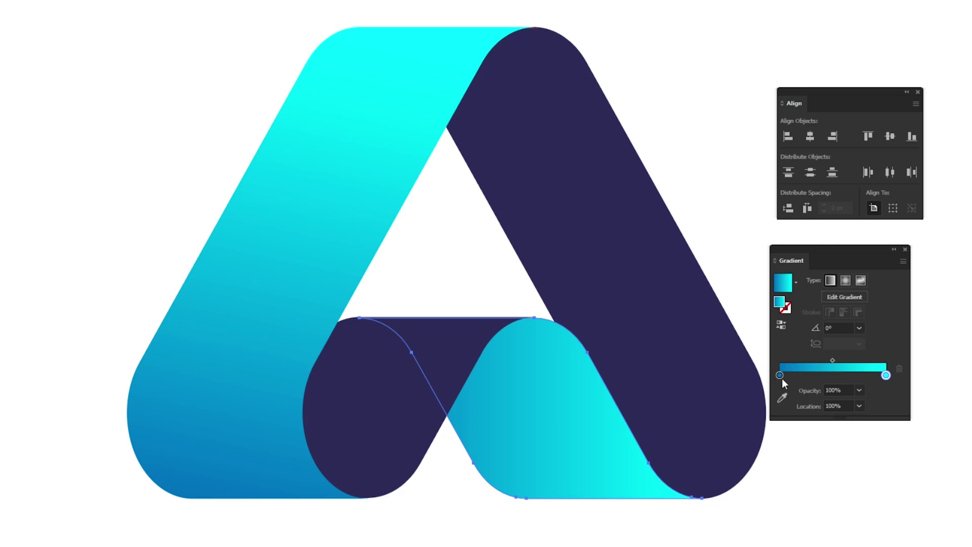
double_click(780, 375)
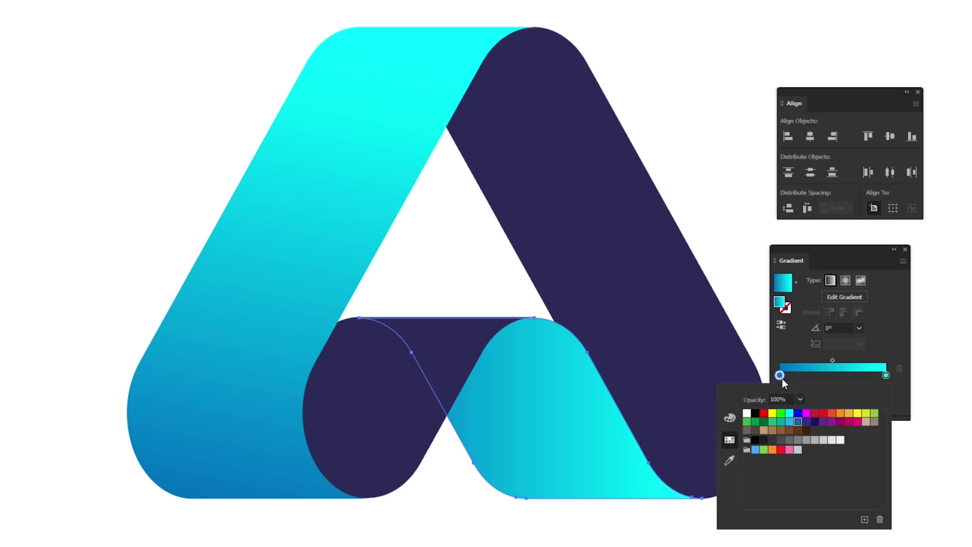
left_click(833, 415)
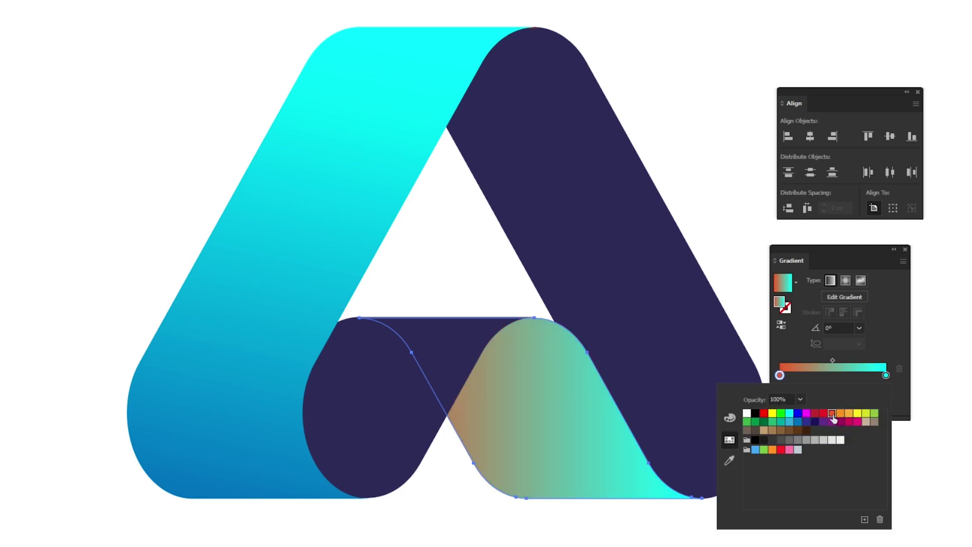
double_click(886, 376)
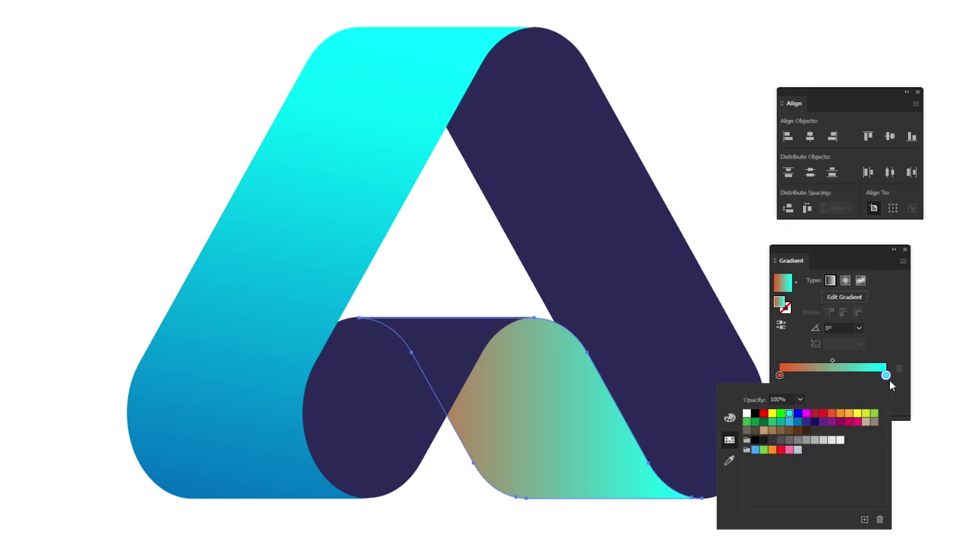
left_click(841, 415)
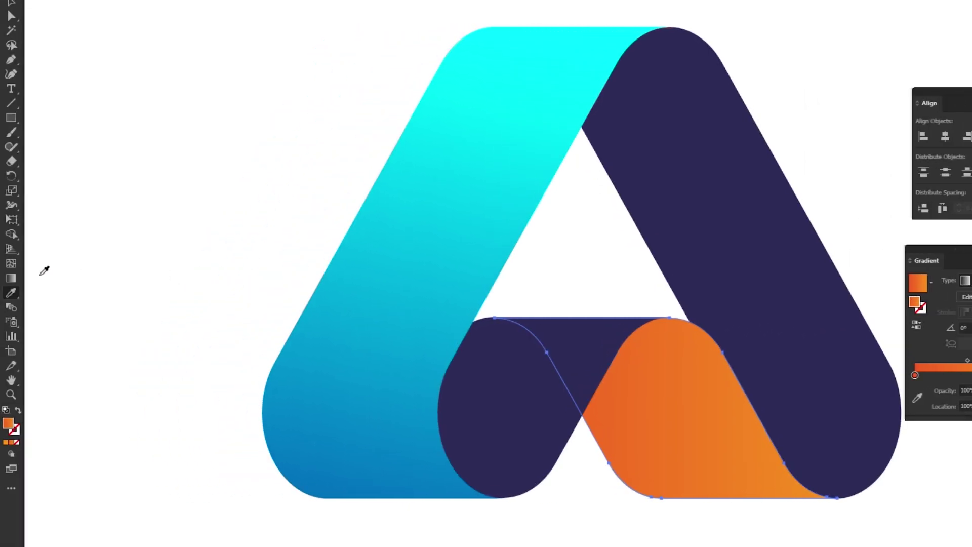
- Drag the fold's gradient from its top down to its bottom
left_click(8, 279)
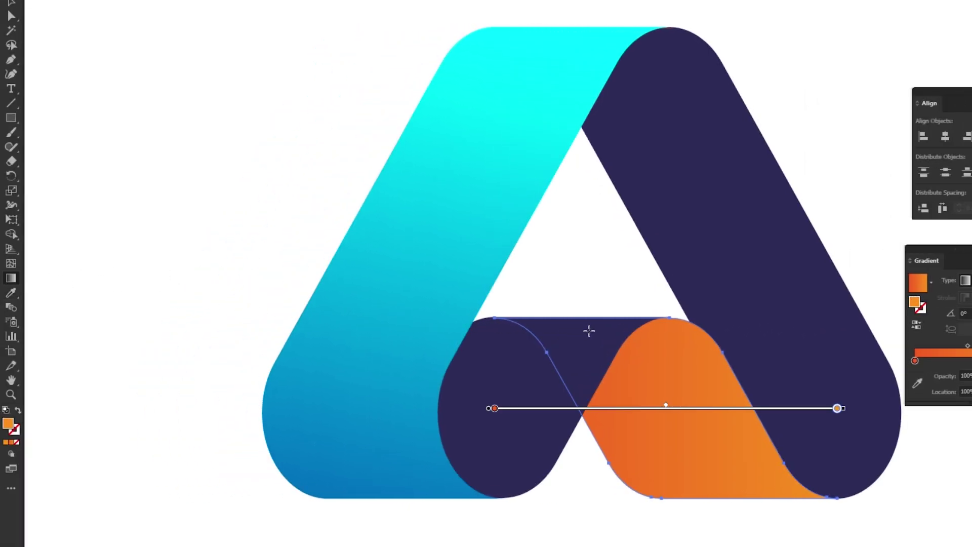
left_click_drag(589, 331, 643, 507)
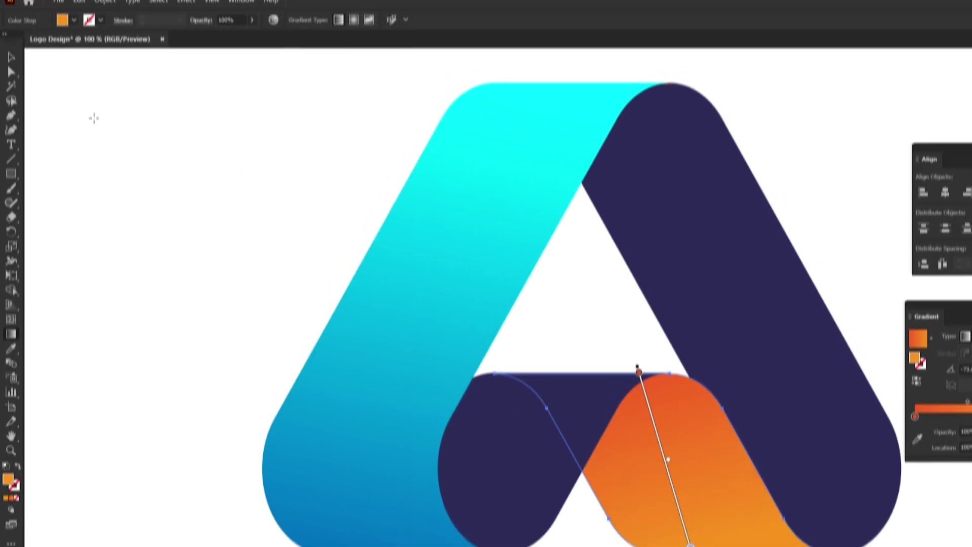
key("v")
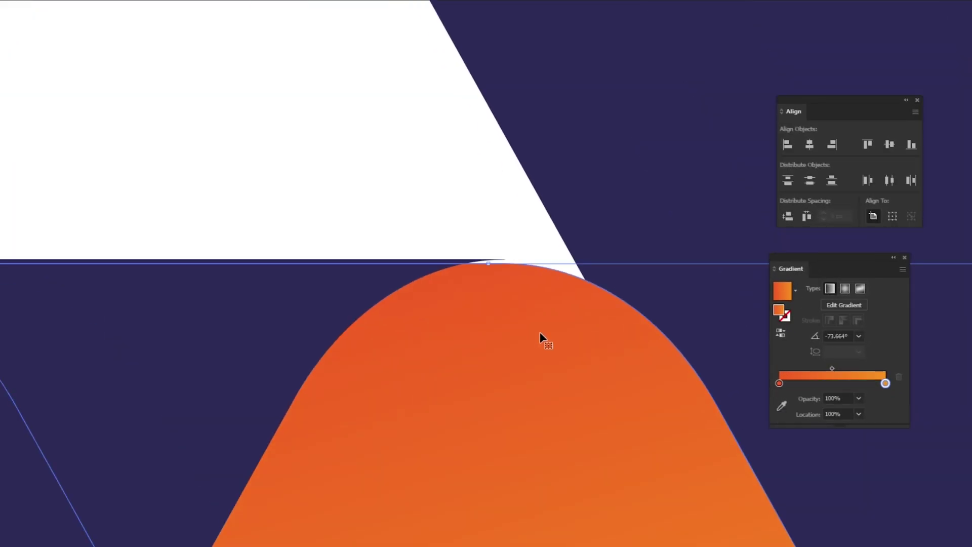
- Stretch the orange fold's top-centre handle up to the navy band's top edge
scroll(489, 266, "up", 3)
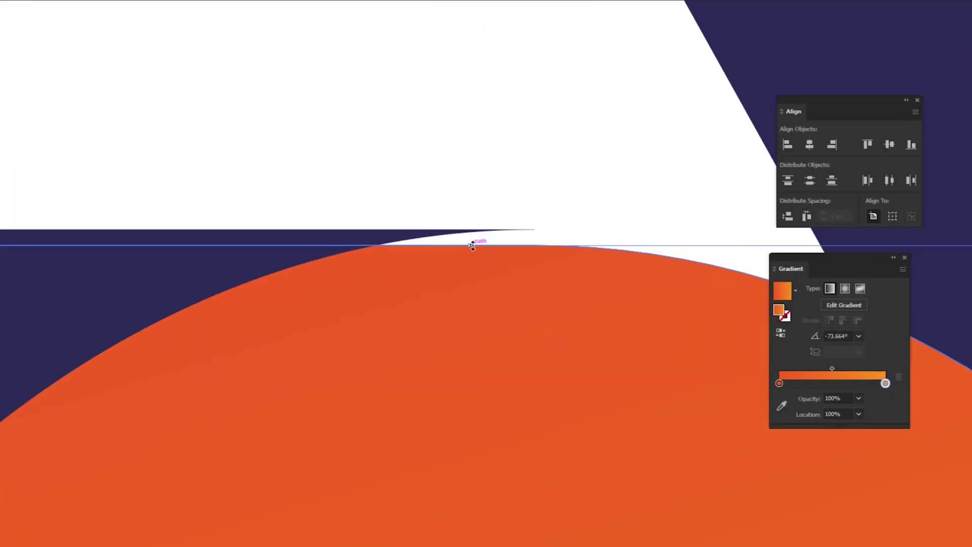
left_click_drag(469, 246, 469, 229)
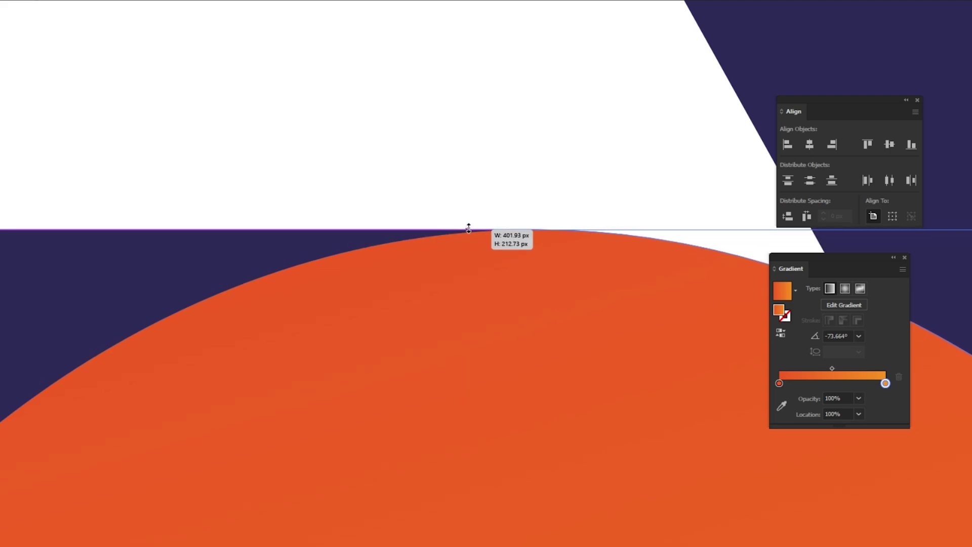
scroll(482, 189, "down", 5)
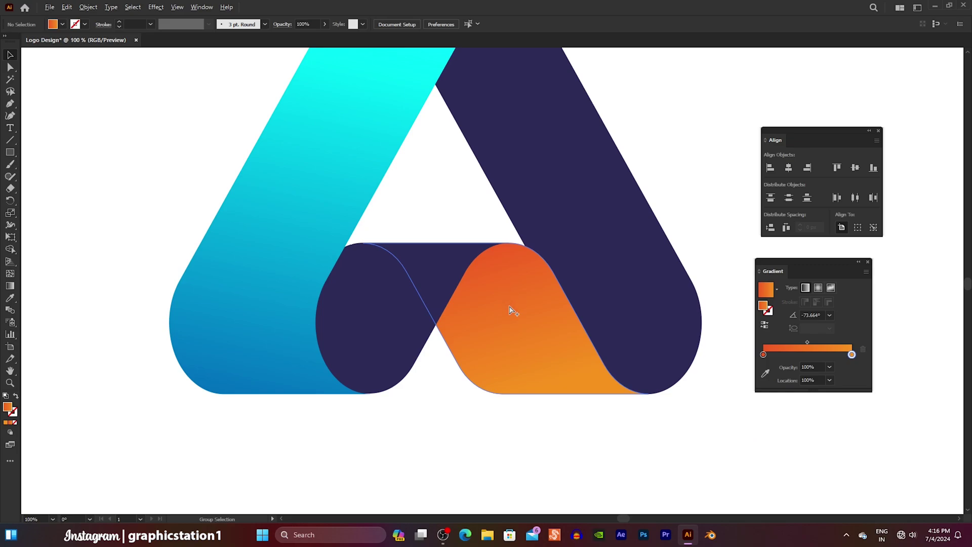
- Close the Align and Gradient panels and recentre the finished logo in view
scroll(511, 310, "down", 2)
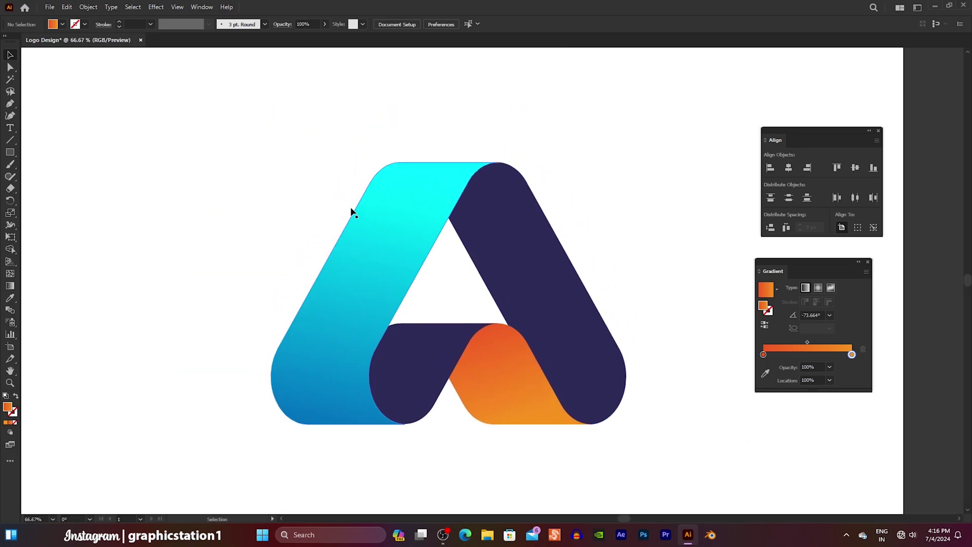
left_click(879, 132)
left_click(869, 263)
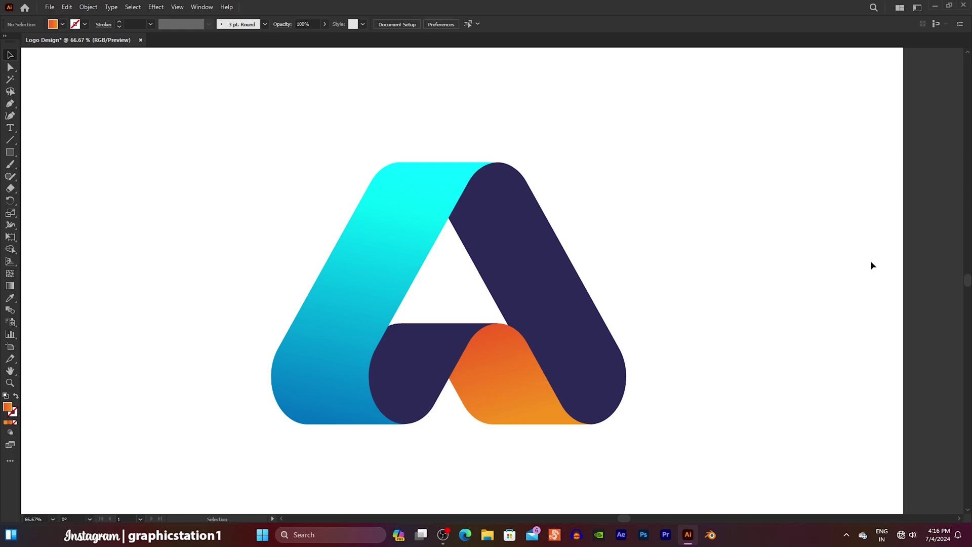
left_click_drag(743, 265, 822, 259)
scroll(772, 299, "up", 1)
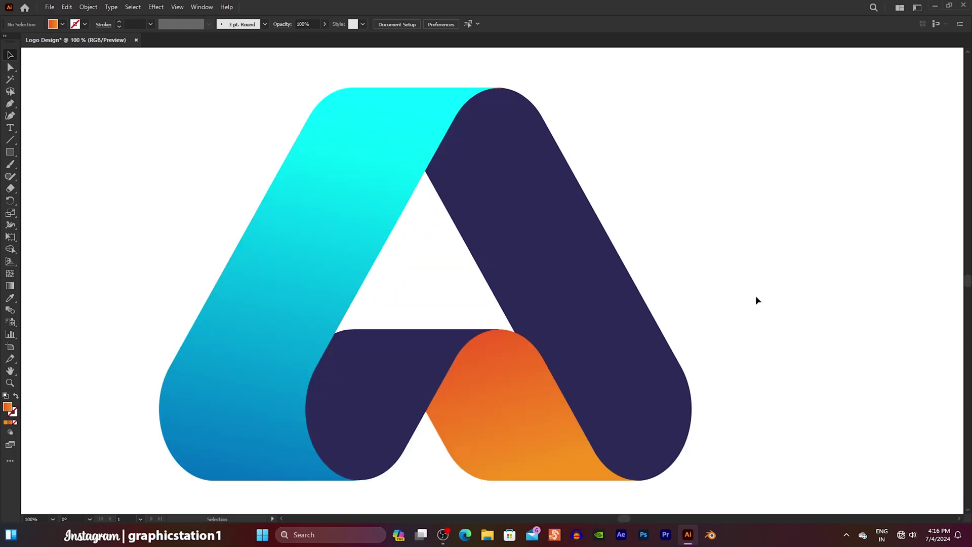
left_click_drag(756, 296, 792, 286)
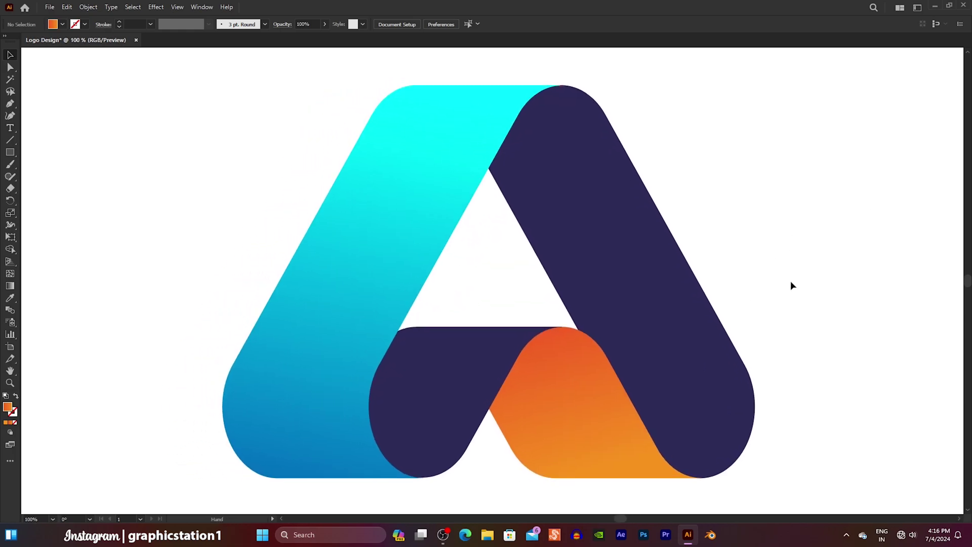